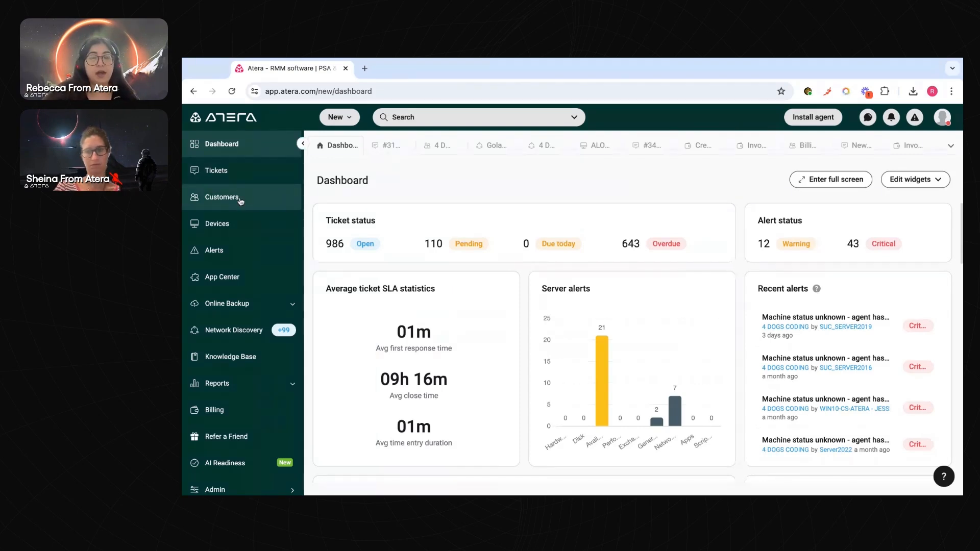
# Open the customer list and look over the existing customers
pyautogui.click(240, 201)
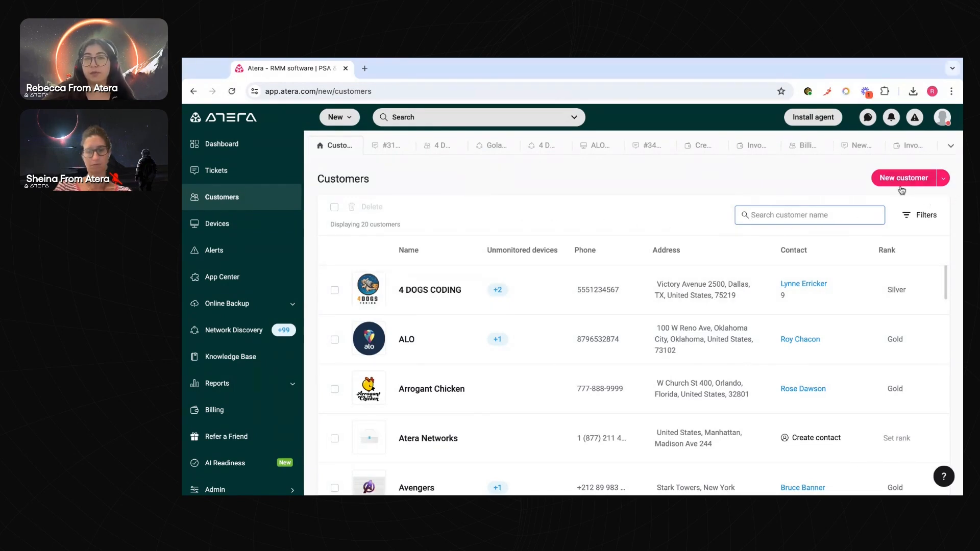
pyautogui.scroll(-7, 488, 350)
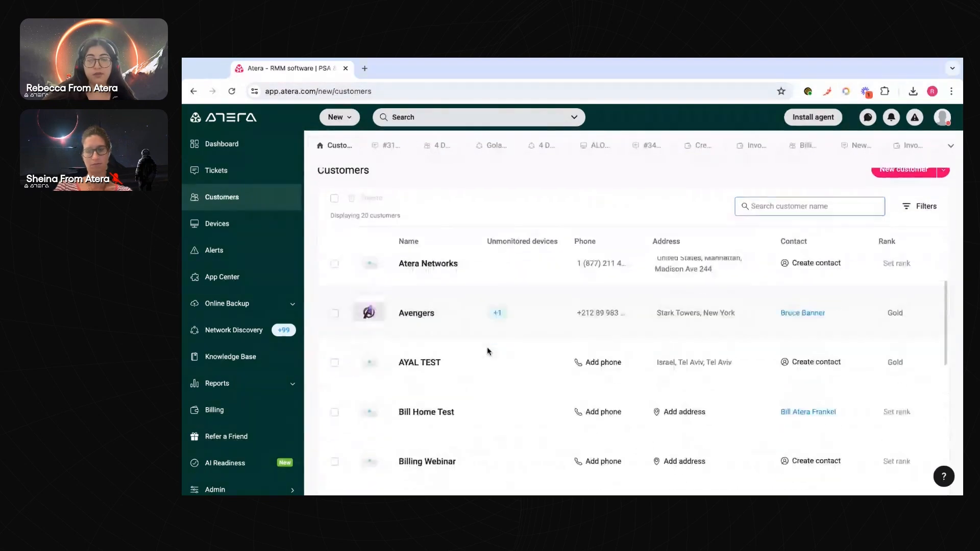
pyautogui.scroll(8, 487, 351)
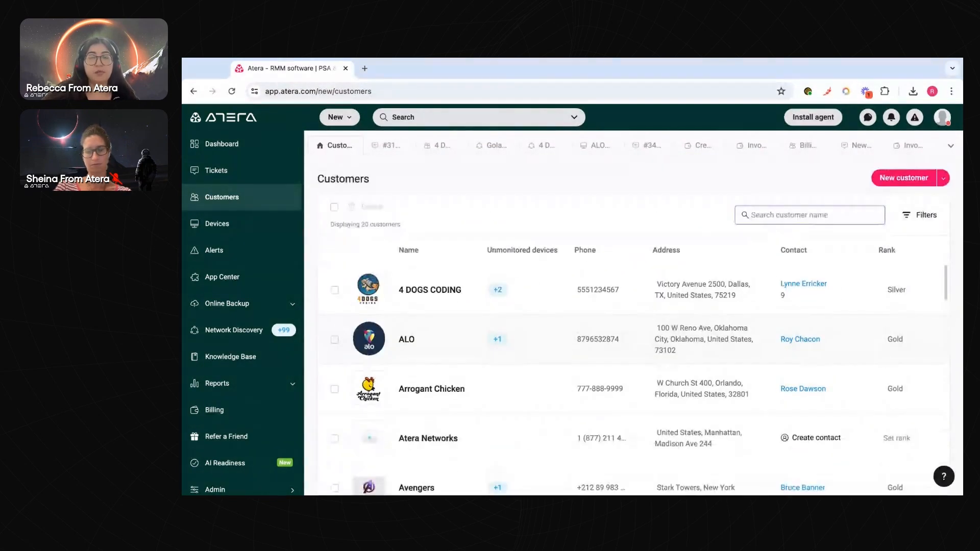
pyautogui.click(353, 121)
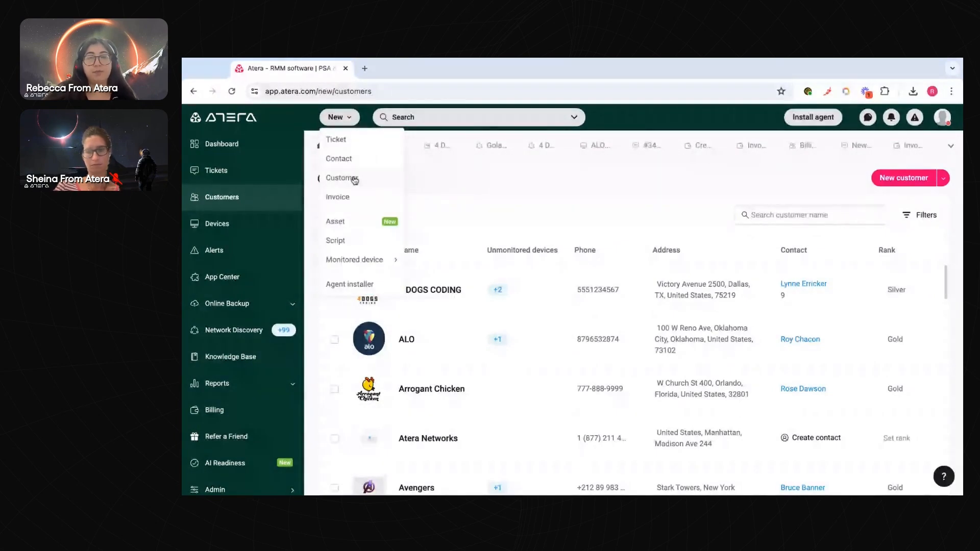
pyautogui.click(521, 191)
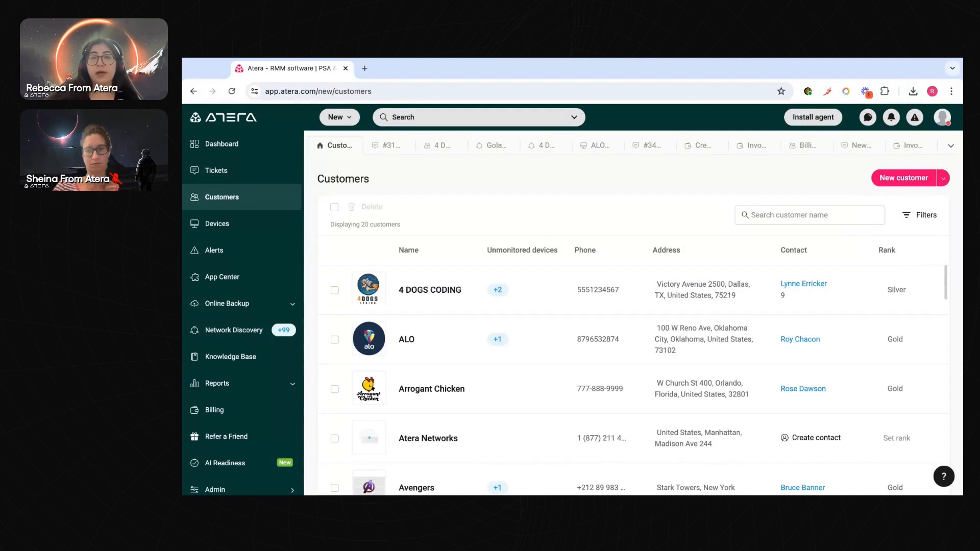
# Start a new customer named Billing Webinar 1, leave the optional details blank, and continue to the contract stage
pyautogui.click(914, 183)
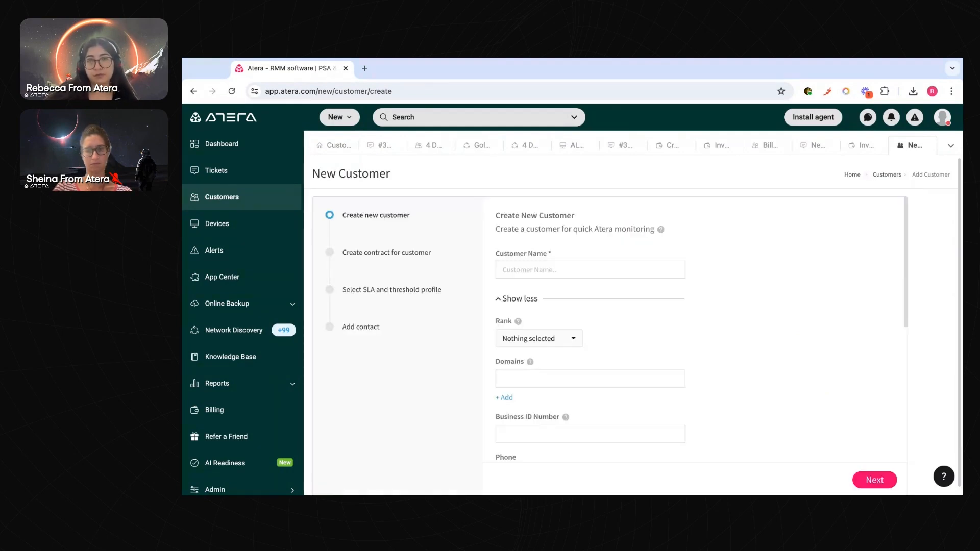
pyautogui.click(570, 264)
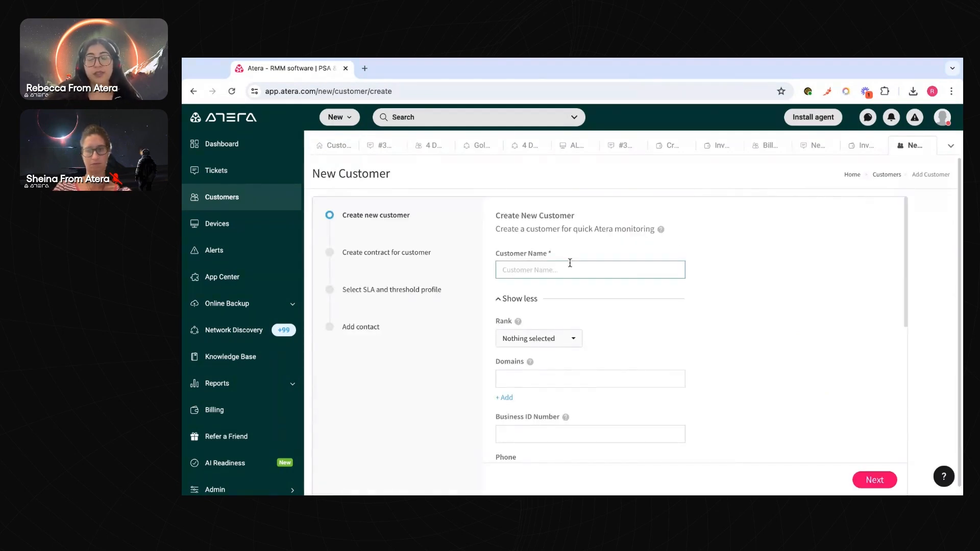
pyautogui.write('Billing Webinar 1')
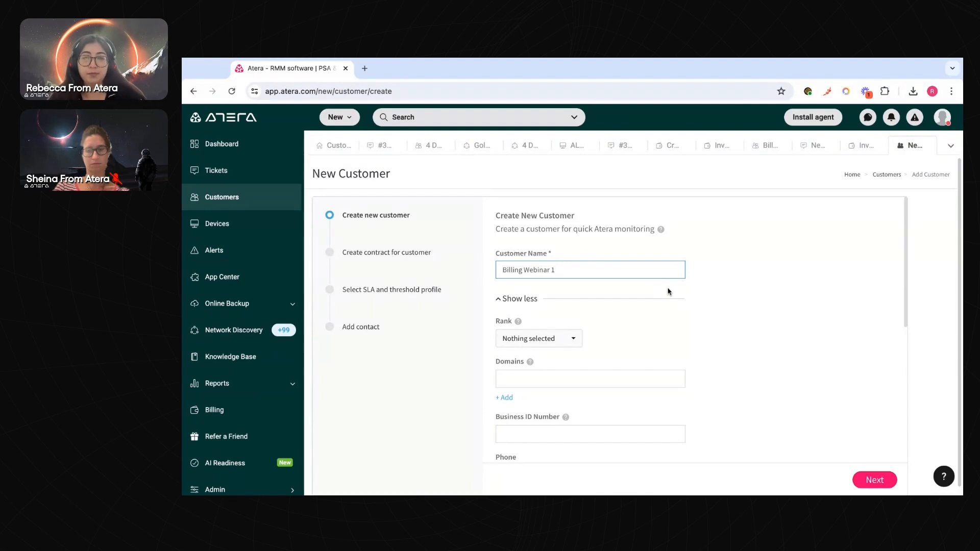
pyautogui.scroll(-3, 668, 292)
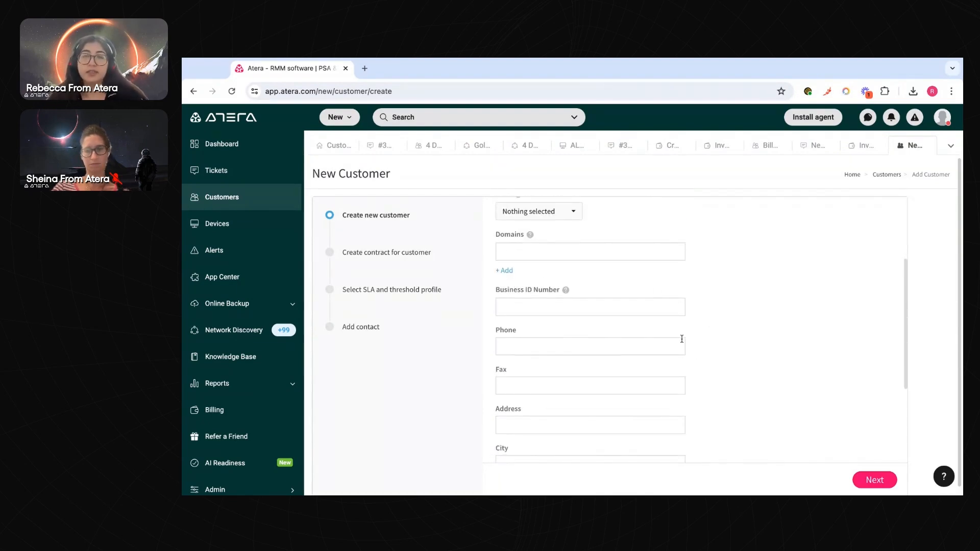
pyautogui.scroll(-1, 681, 338)
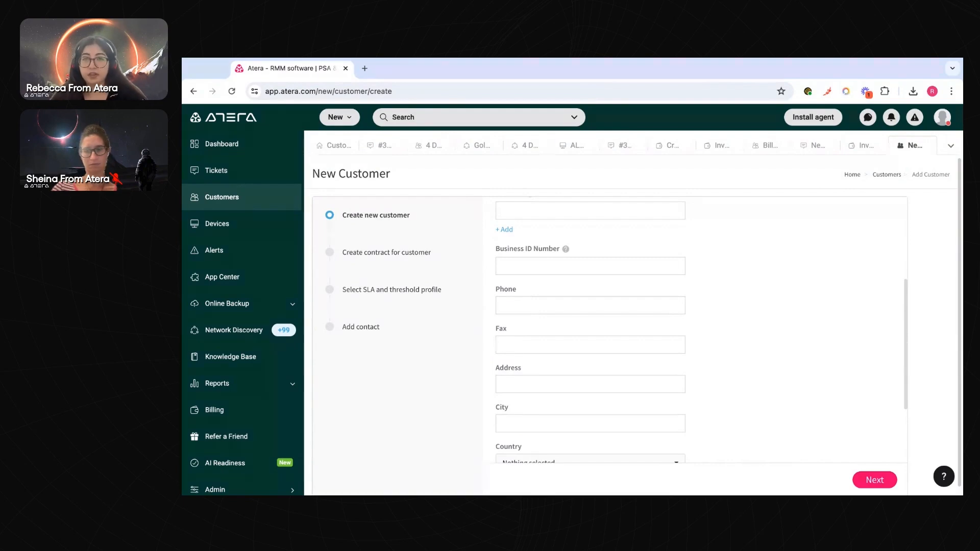
pyautogui.scroll(-2, 758, 424)
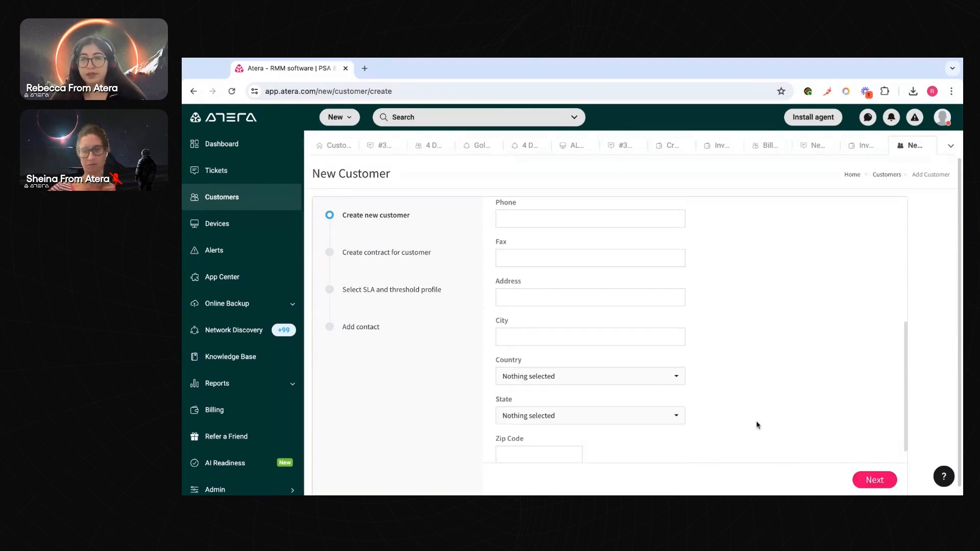
pyautogui.click(874, 480)
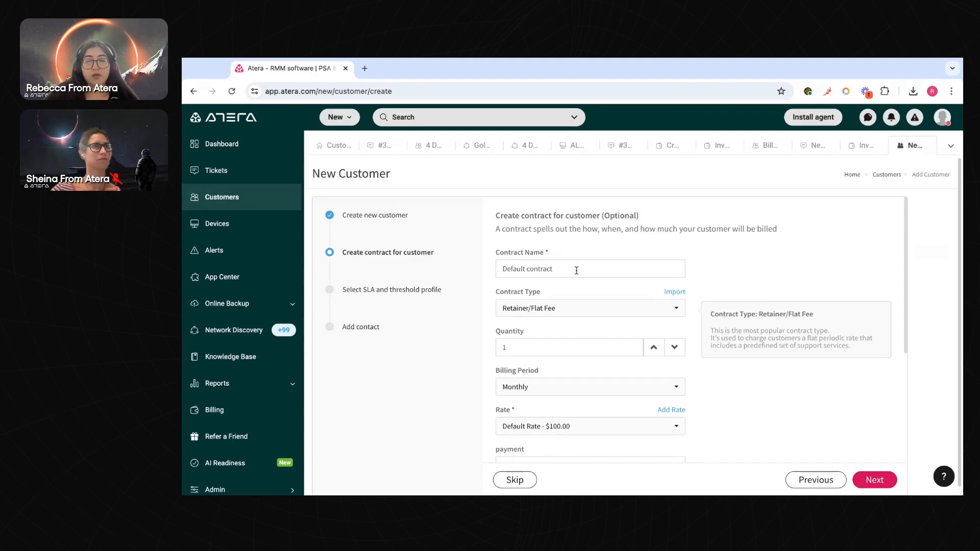
# Accept the default monthly Retainer/Flat Fee contract at the Default Rate and continue to the SLA and threshold stage
pyautogui.scroll(-1, 576, 270)
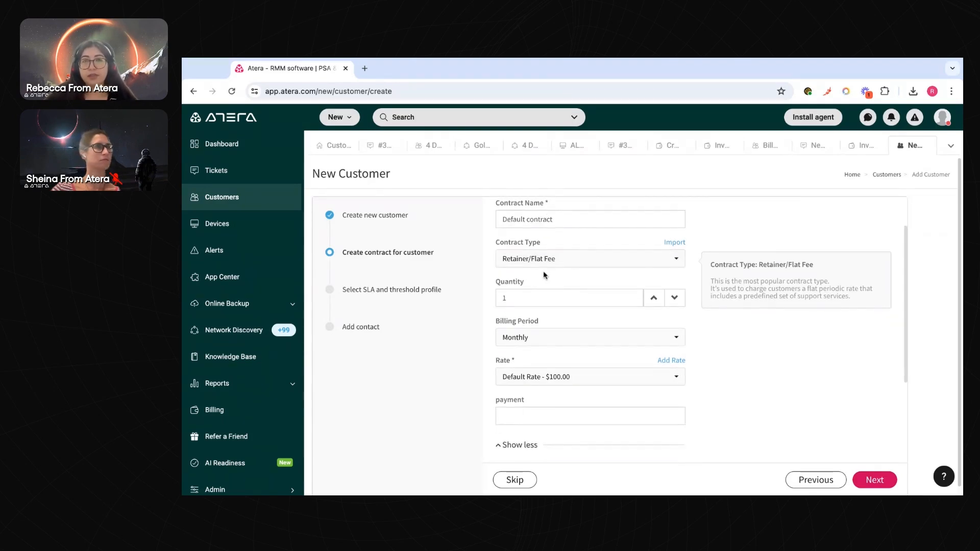
pyautogui.scroll(-2, 581, 299)
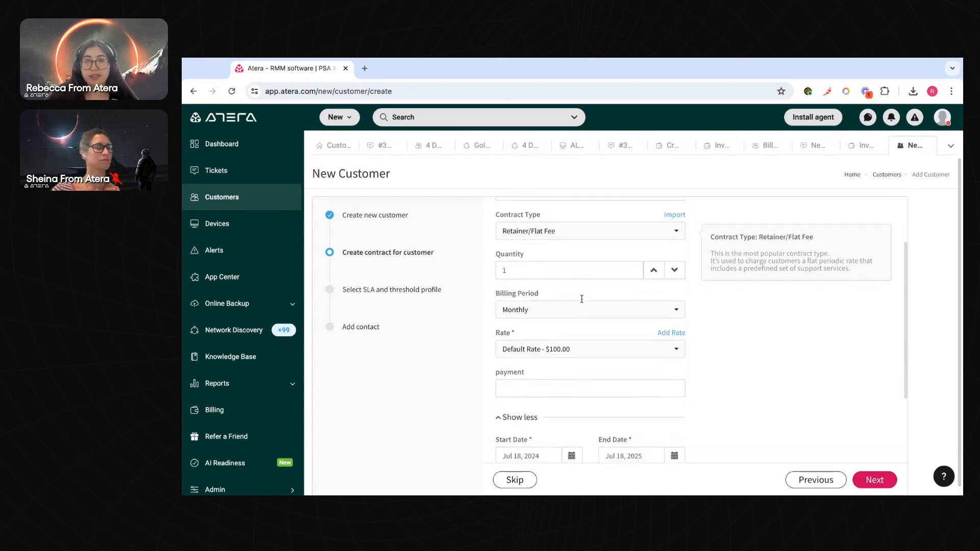
pyautogui.scroll(-1, 673, 376)
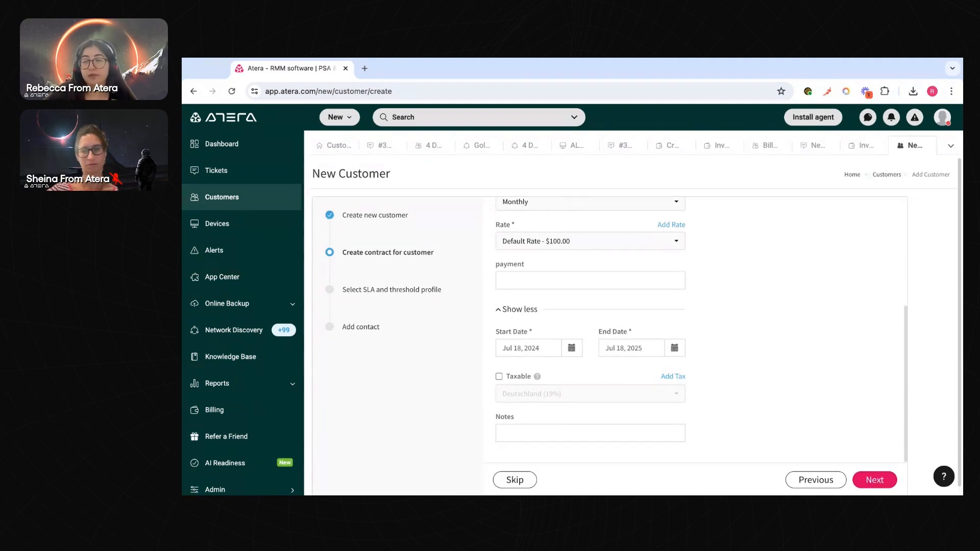
pyautogui.click(874, 480)
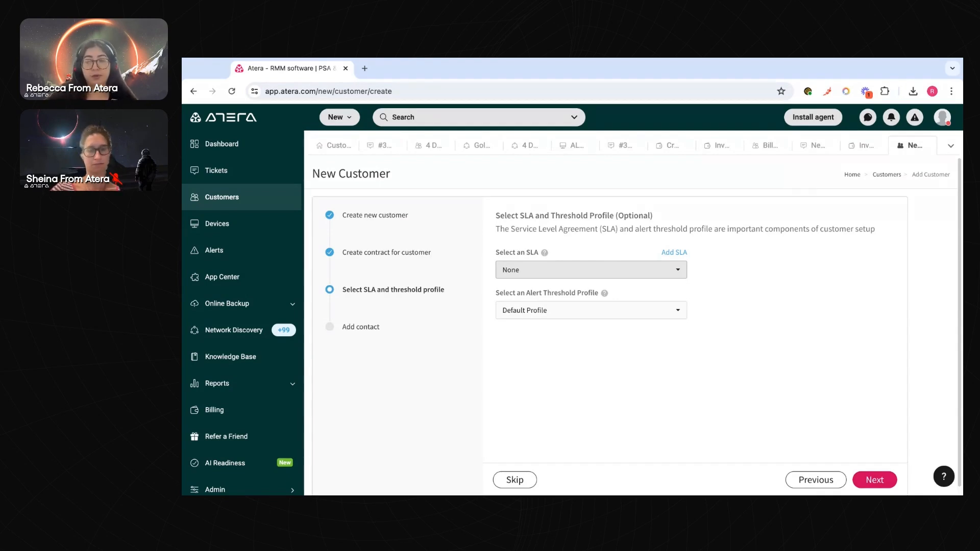
# Assign the Default SLA with the Default Profile thresholds and create the customer without adding a contact
pyautogui.click(587, 270)
pyautogui.click(580, 287)
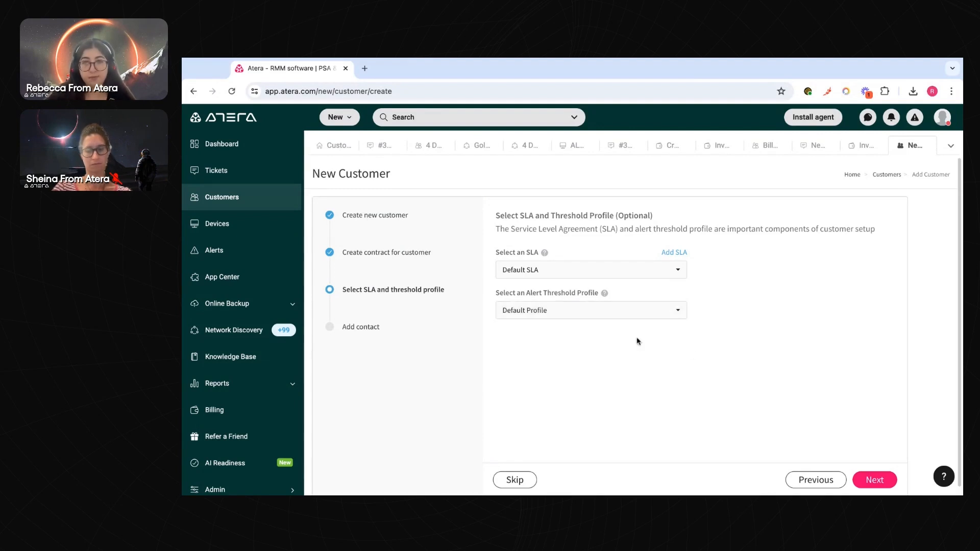
pyautogui.click(878, 482)
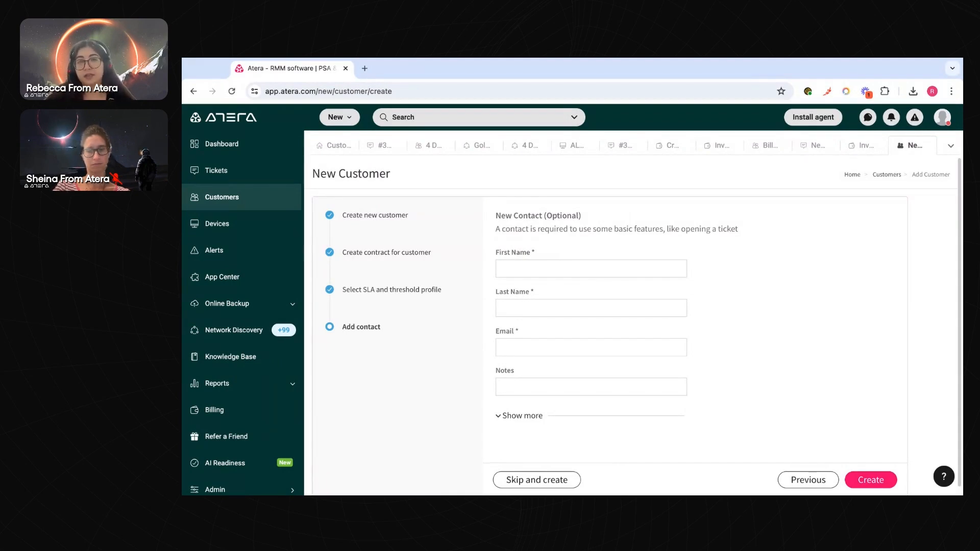
pyautogui.click(547, 481)
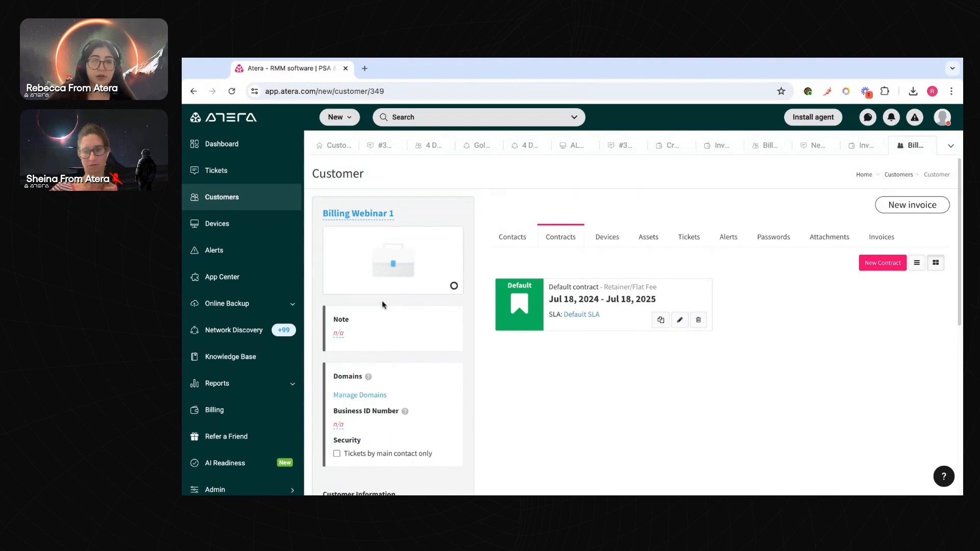
# Open the Business hours settings within the Business administration section of Admin
pyautogui.scroll(-1, 248, 426)
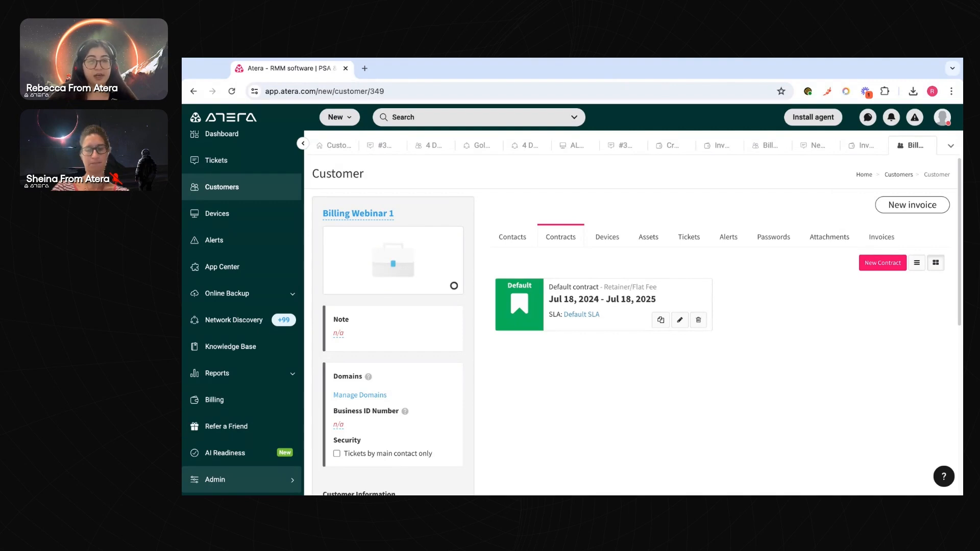
pyautogui.click(214, 479)
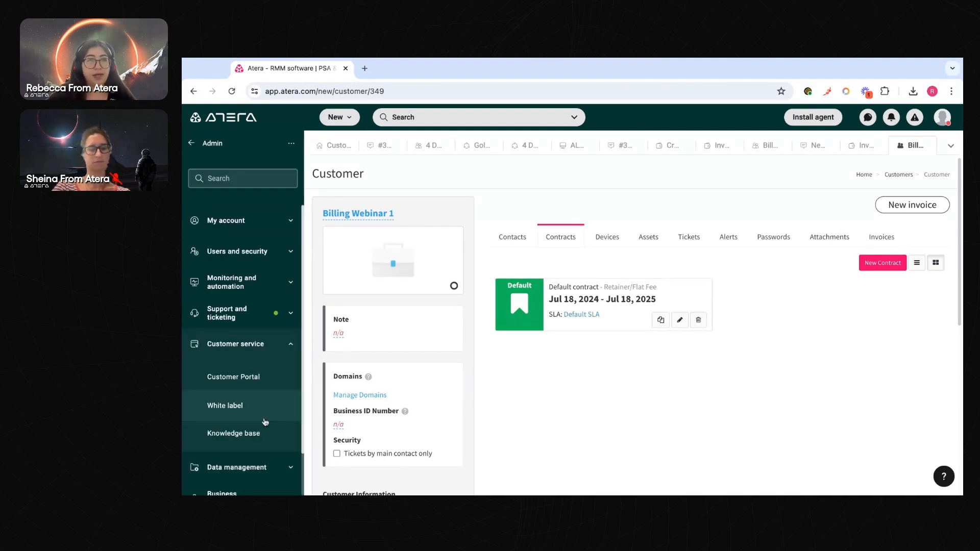
pyautogui.click(258, 321)
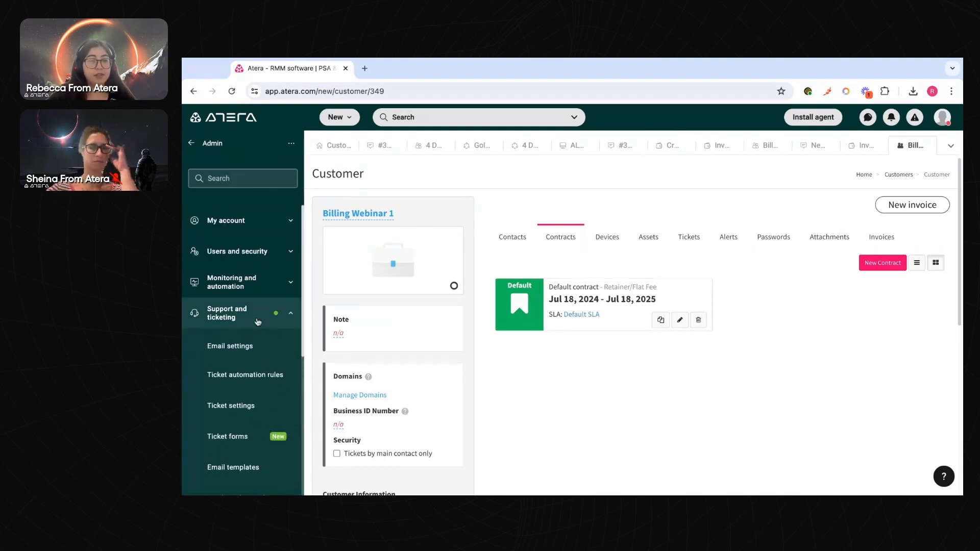
pyautogui.click(257, 321)
pyautogui.scroll(-1, 258, 322)
pyautogui.click(244, 451)
pyautogui.scroll(-4, 244, 452)
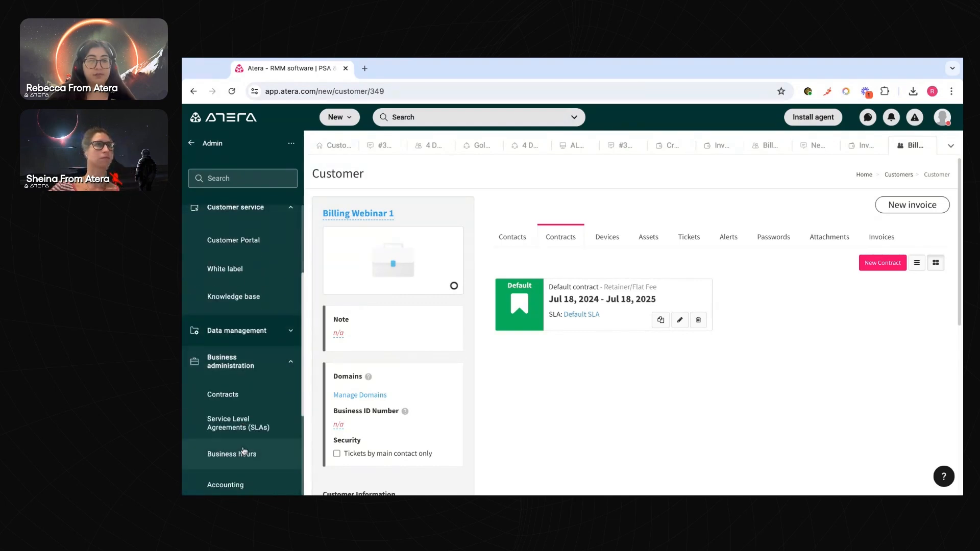
pyautogui.scroll(-1, 244, 354)
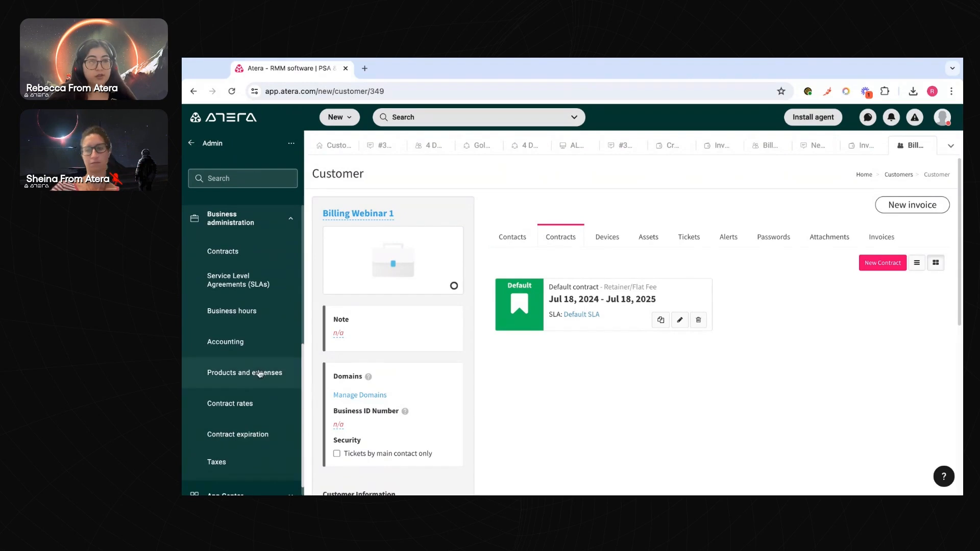
pyautogui.click(260, 319)
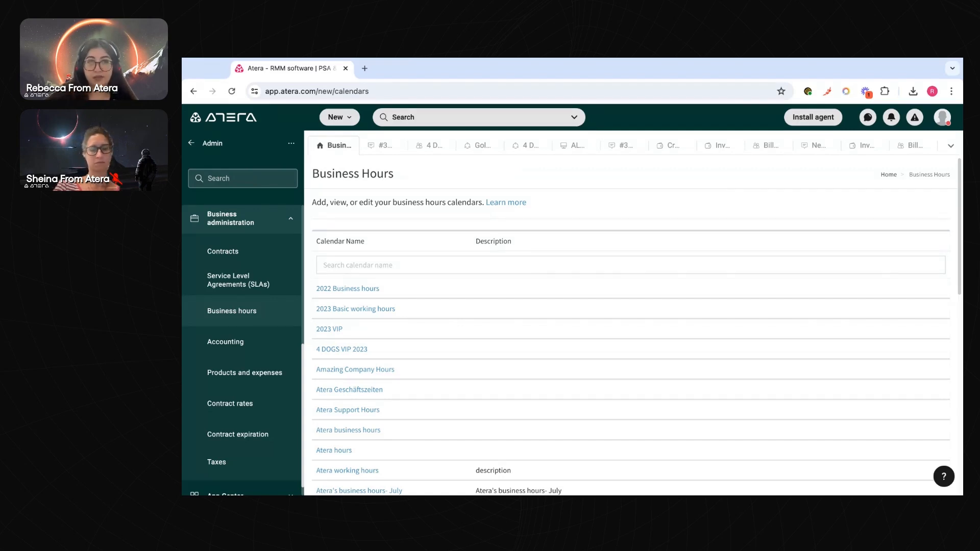
# Add a new business hours calendar and name it Billing Webinar
pyautogui.scroll(-5, 635, 249)
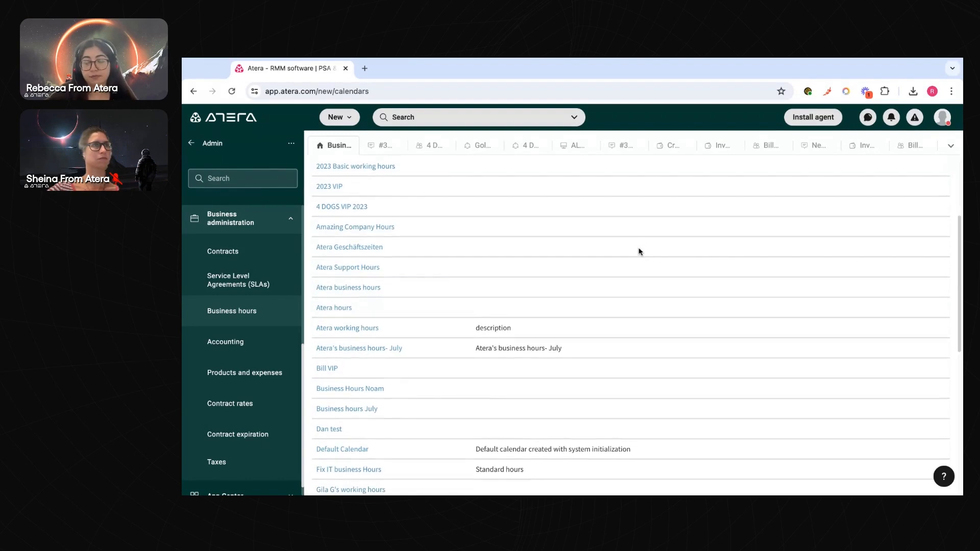
pyautogui.scroll(-5, 639, 250)
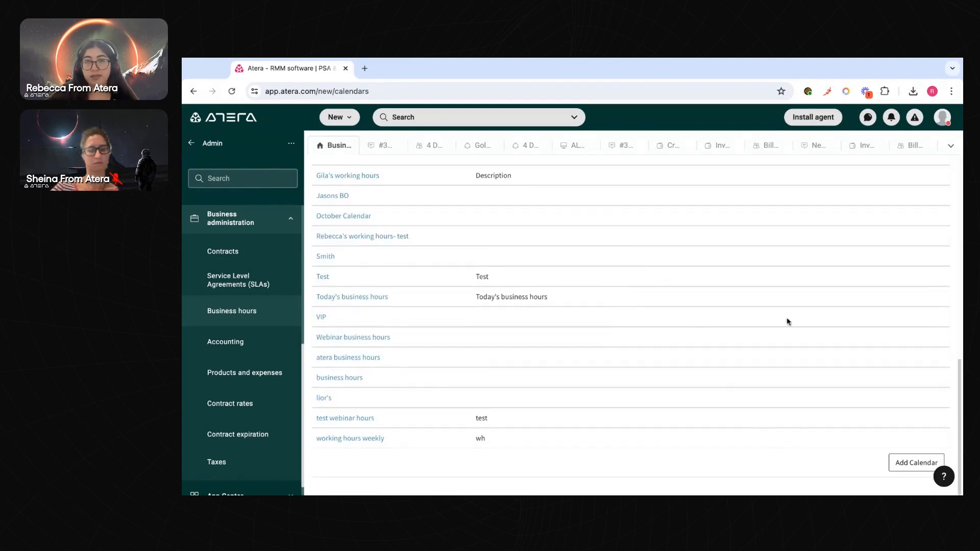
pyautogui.click(899, 467)
pyautogui.click(415, 279)
pyautogui.write('Billing Webinar')
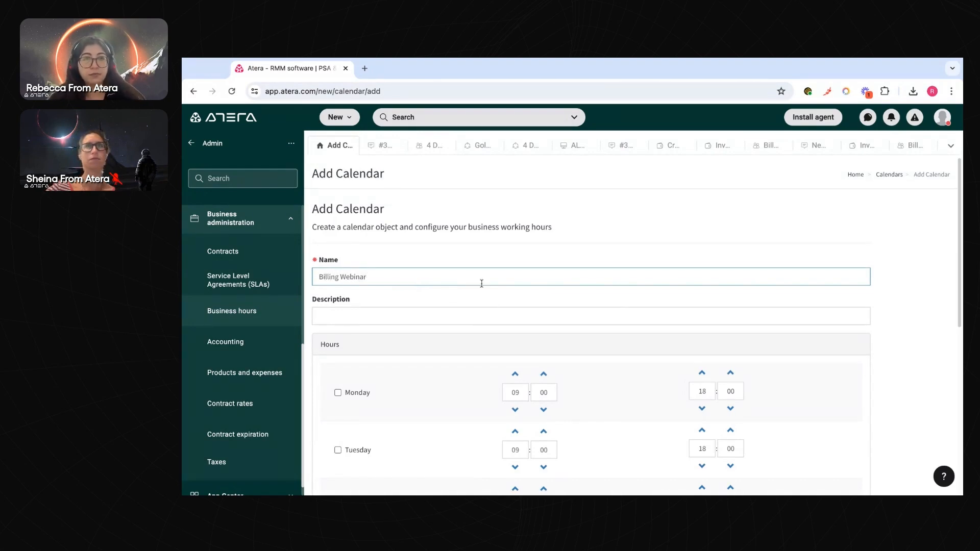
# Enable Monday through Friday with 09:00 to 18:00 working hours in the new calendar and save it
pyautogui.scroll(-2, 482, 283)
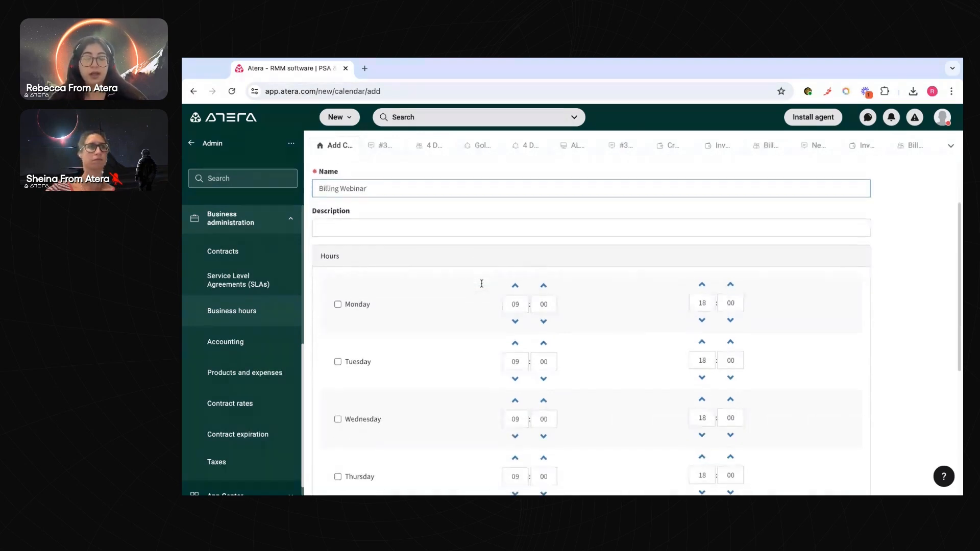
pyautogui.click(338, 304)
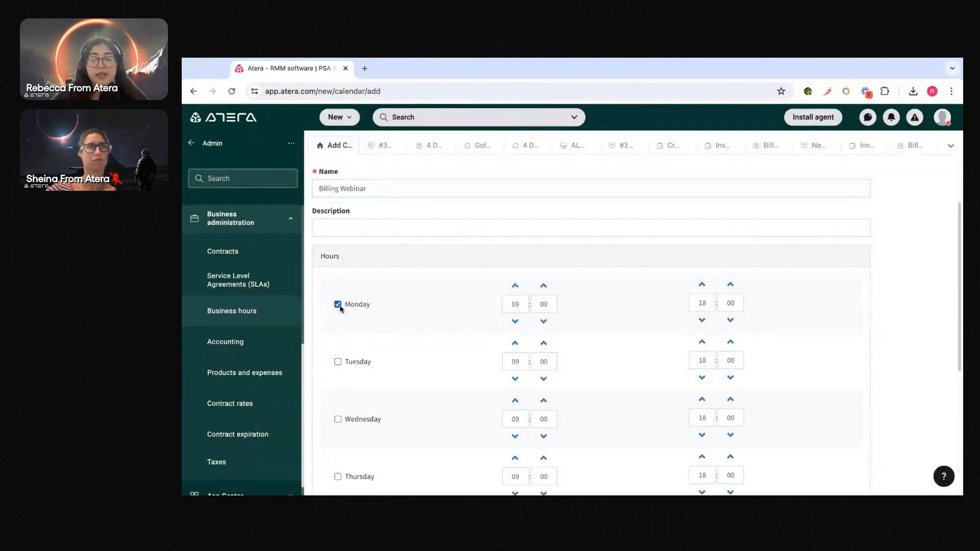
pyautogui.click(338, 362)
pyautogui.scroll(-1, 338, 364)
pyautogui.click(338, 359)
pyautogui.click(338, 415)
pyautogui.scroll(-2, 338, 418)
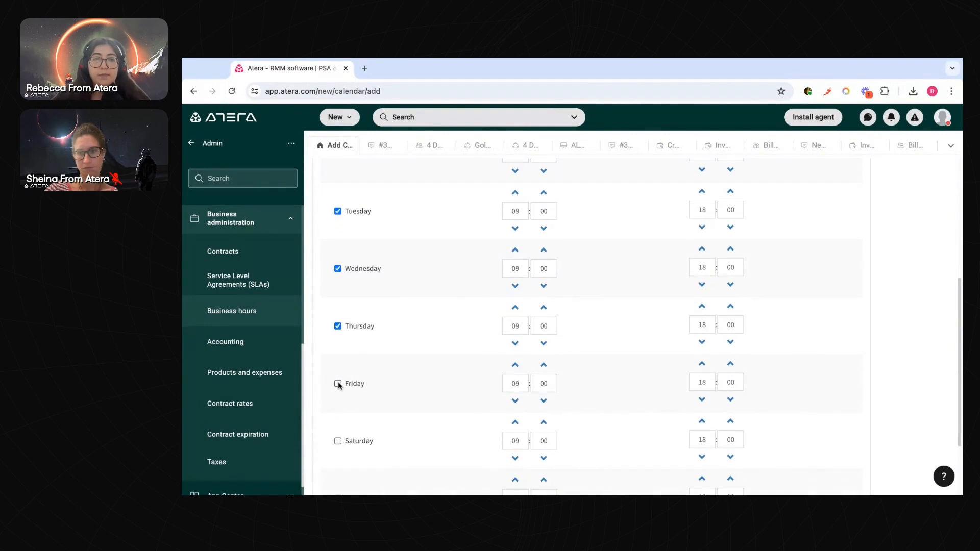
pyautogui.scroll(3, 339, 384)
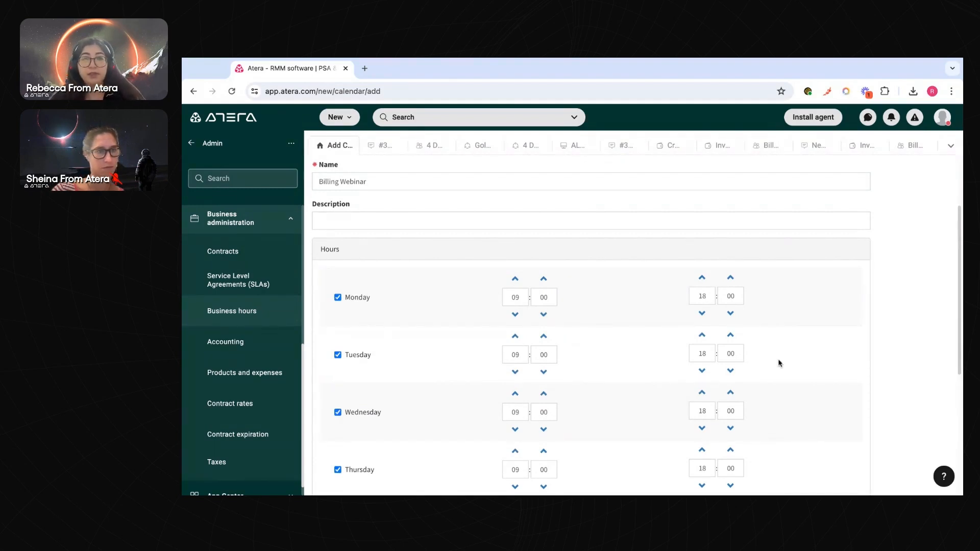
pyautogui.scroll(-3, 779, 362)
pyautogui.scroll(-3, 779, 363)
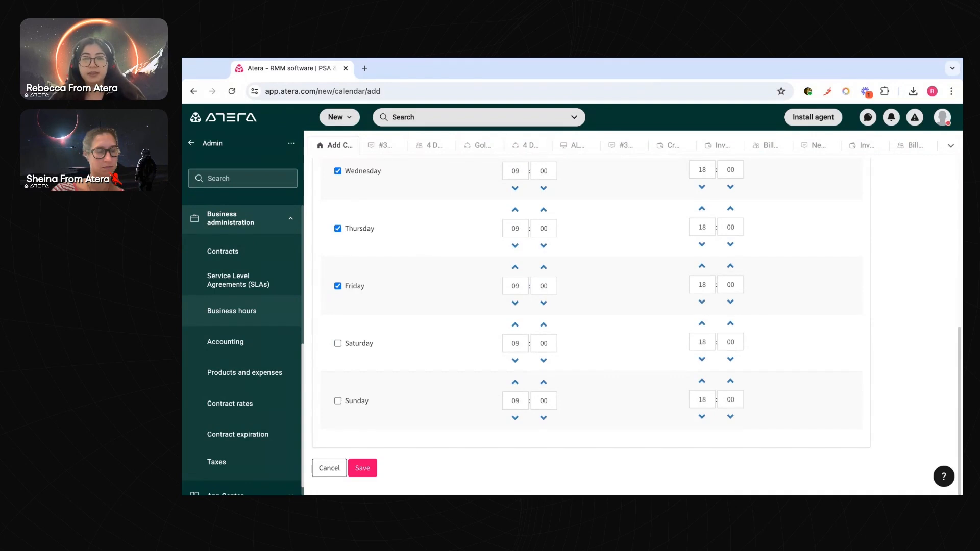
pyautogui.click(359, 471)
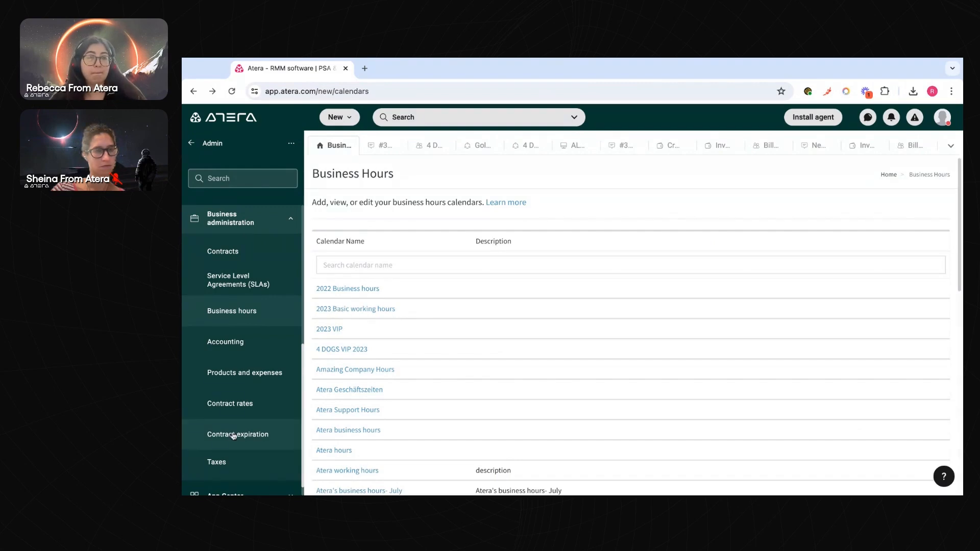
# Open the Service Level Agreements (SLAs) list in the Business administration section and look through the existing SLAs
pyautogui.scroll(1, 233, 435)
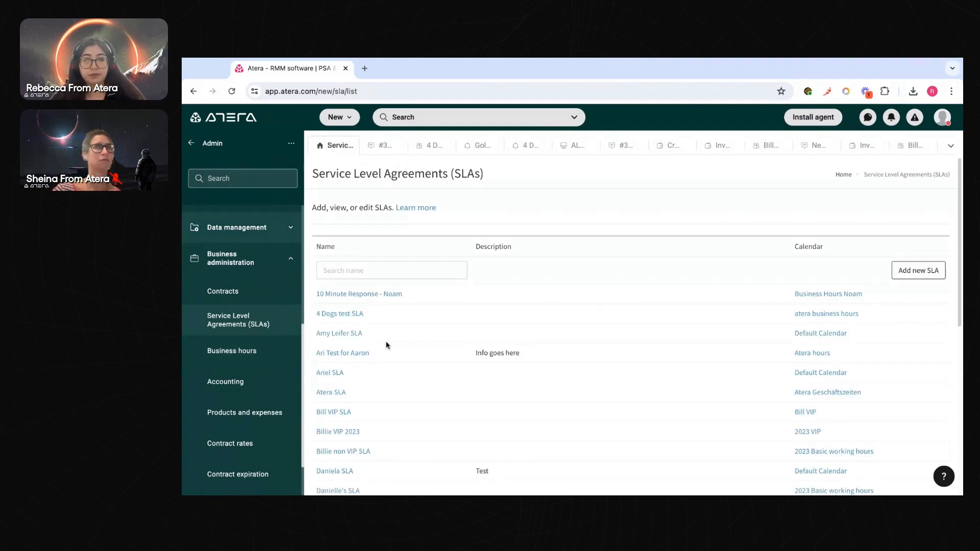
pyautogui.scroll(-1, 437, 351)
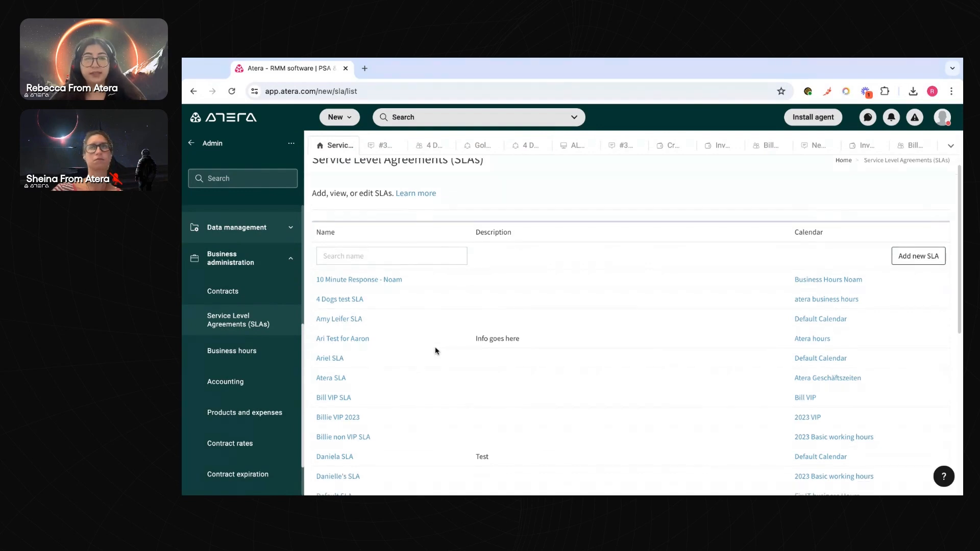
pyautogui.scroll(-3, 596, 348)
pyautogui.scroll(4, 596, 348)
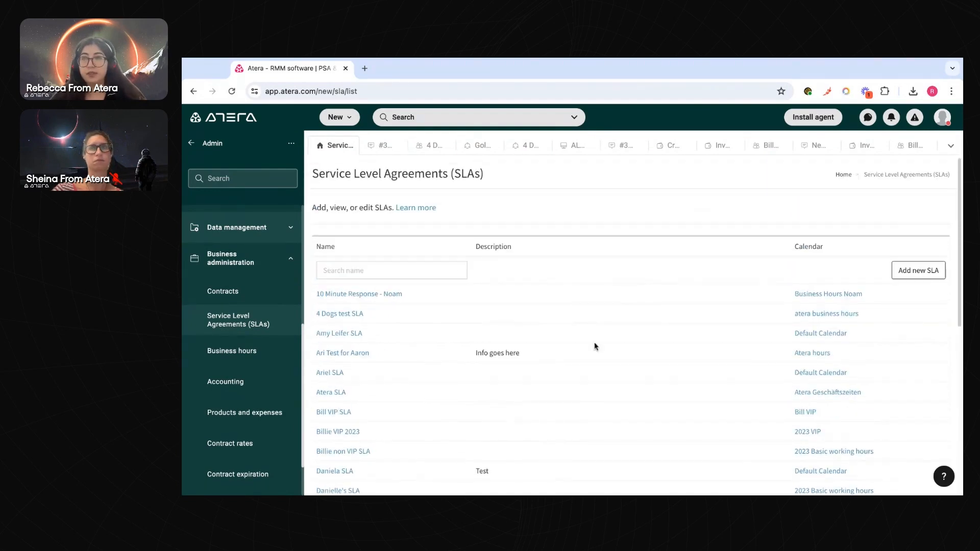
# Add a new SLA named Billing Webinar and assign the Billing Webinar business hours calendar to it
pyautogui.click(934, 271)
pyautogui.click(462, 263)
pyautogui.write('Billing Webinar')
pyautogui.scroll(-1, 447, 306)
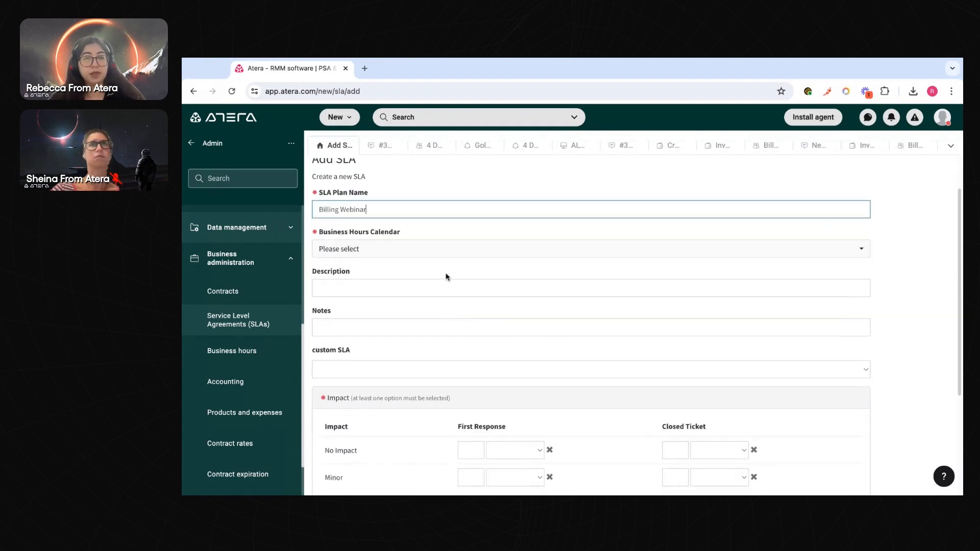
pyautogui.click(446, 249)
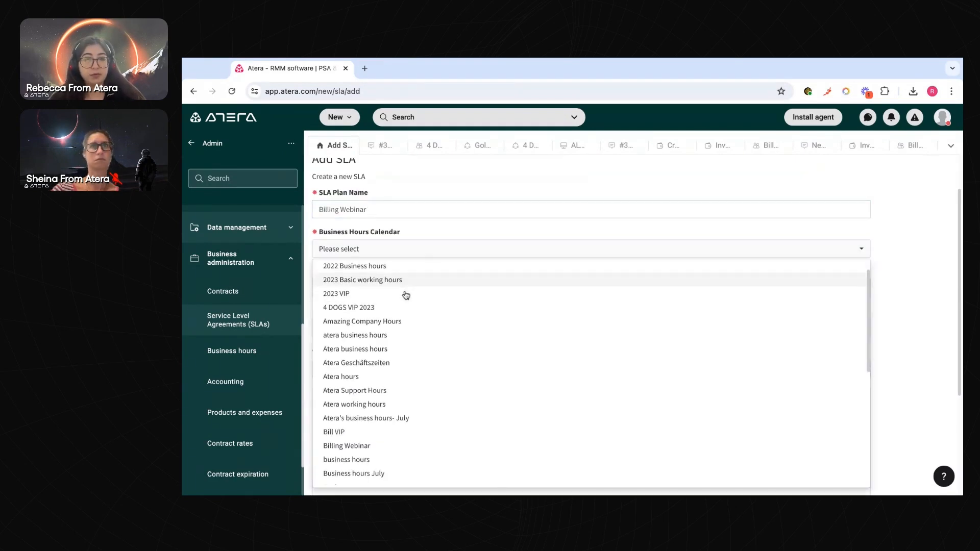
pyautogui.click(375, 446)
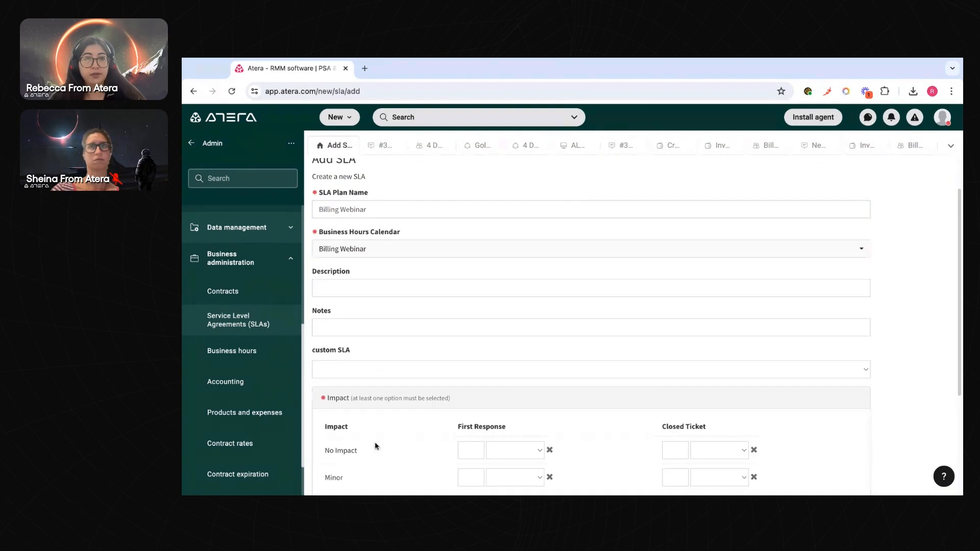
# Set the No Impact targets to 48 hours for First Response and 5 days for Closed Ticket
pyautogui.scroll(-1, 446, 281)
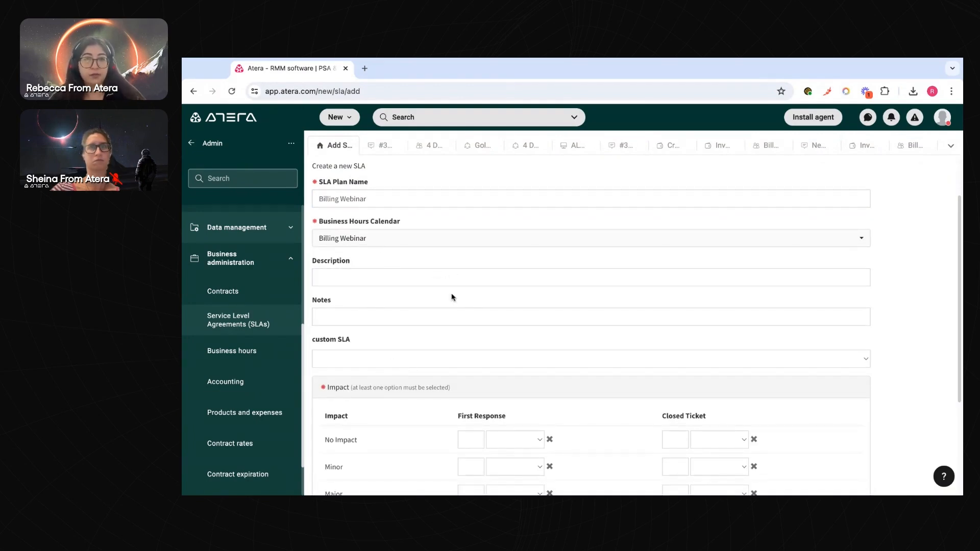
pyautogui.scroll(-3, 451, 297)
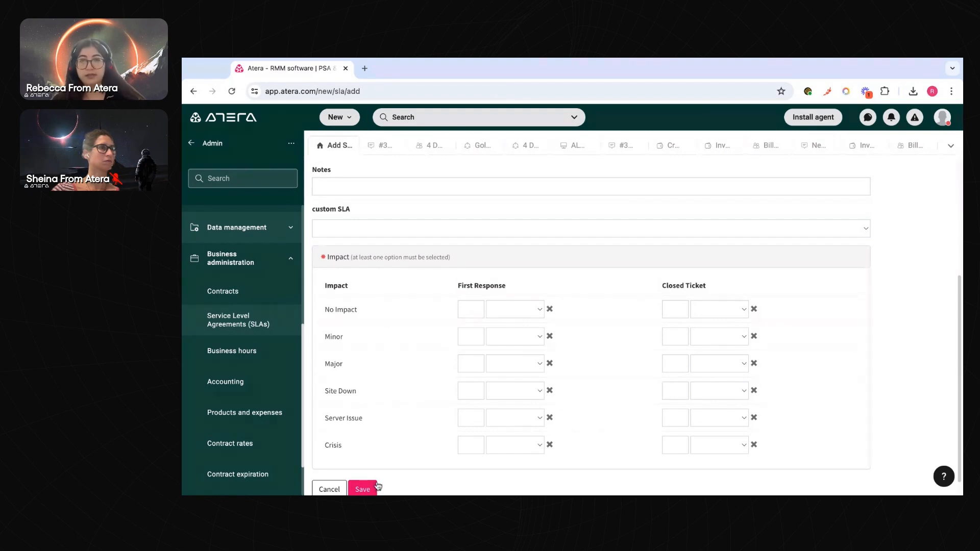
pyautogui.click(474, 313)
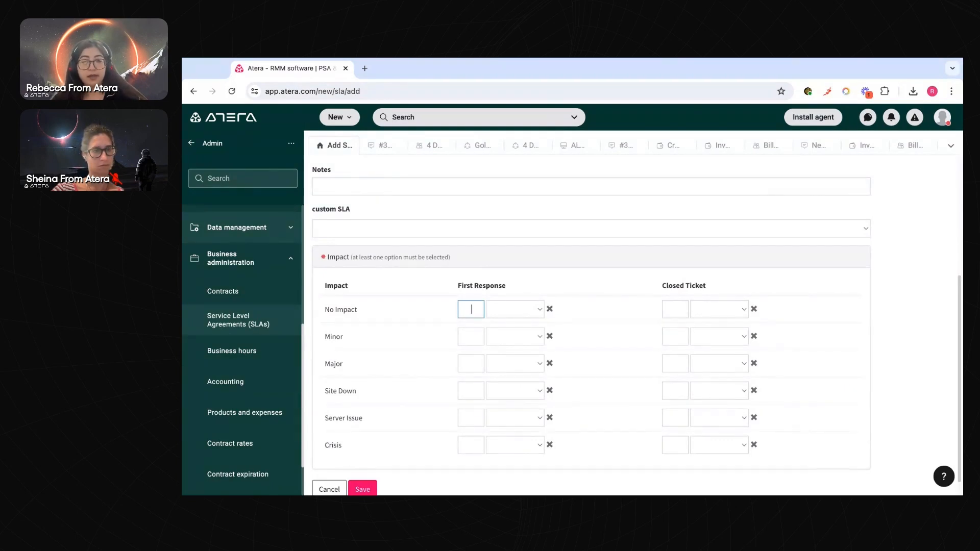
pyautogui.write('48')
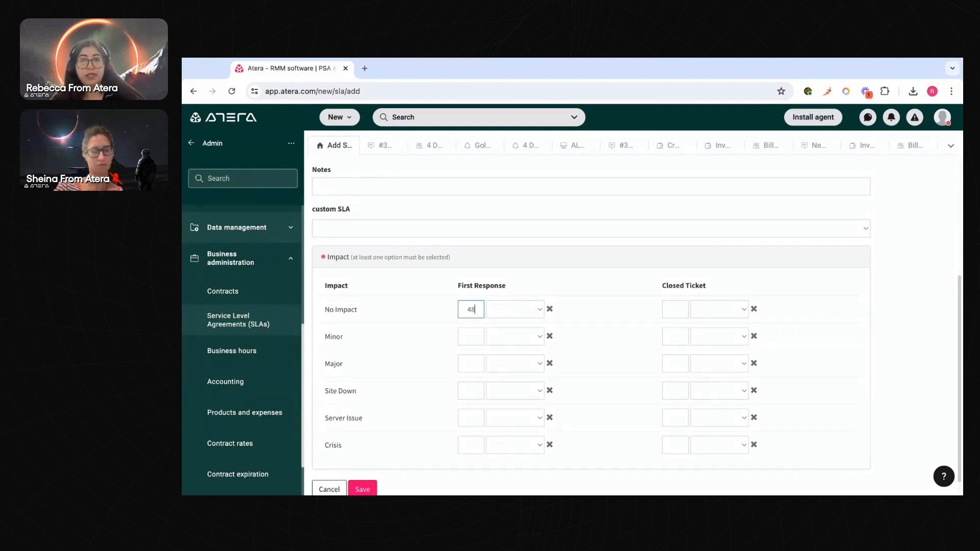
pyautogui.click(515, 312)
pyautogui.click(524, 335)
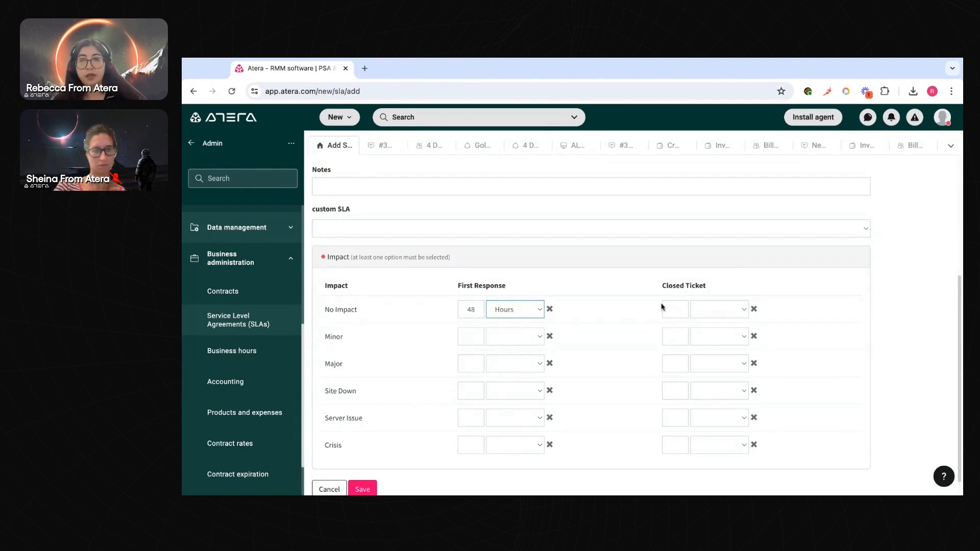
pyautogui.click(678, 309)
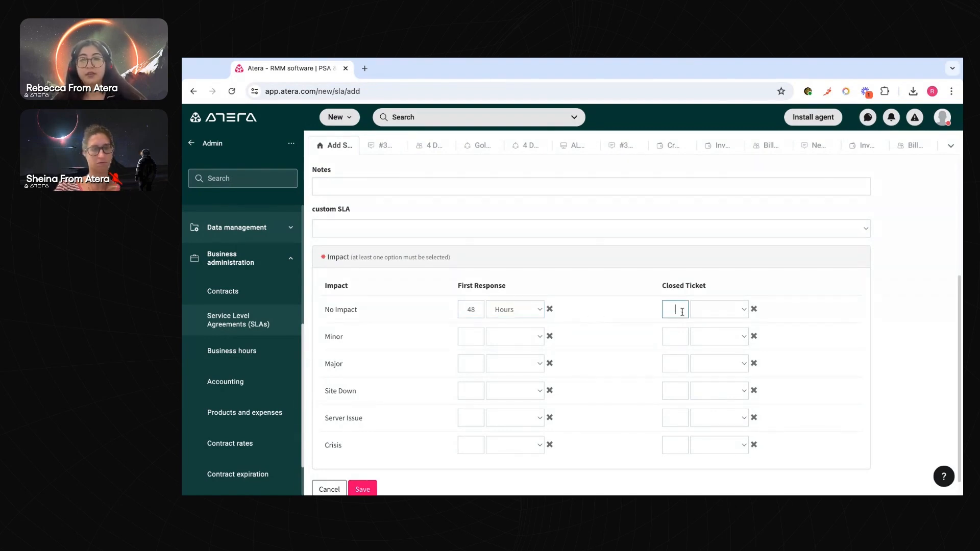
pyautogui.write('5')
pyautogui.click(709, 313)
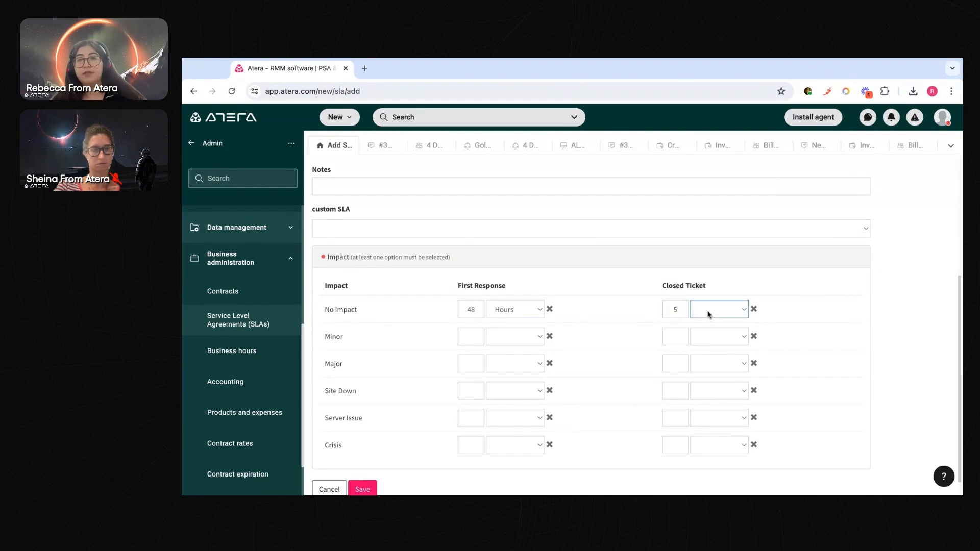
pyautogui.click(712, 358)
# Set the Crisis targets to 30 minutes for First Response and 2 hours for Closed Ticket, and save the SLA
pyautogui.scroll(-1, 546, 392)
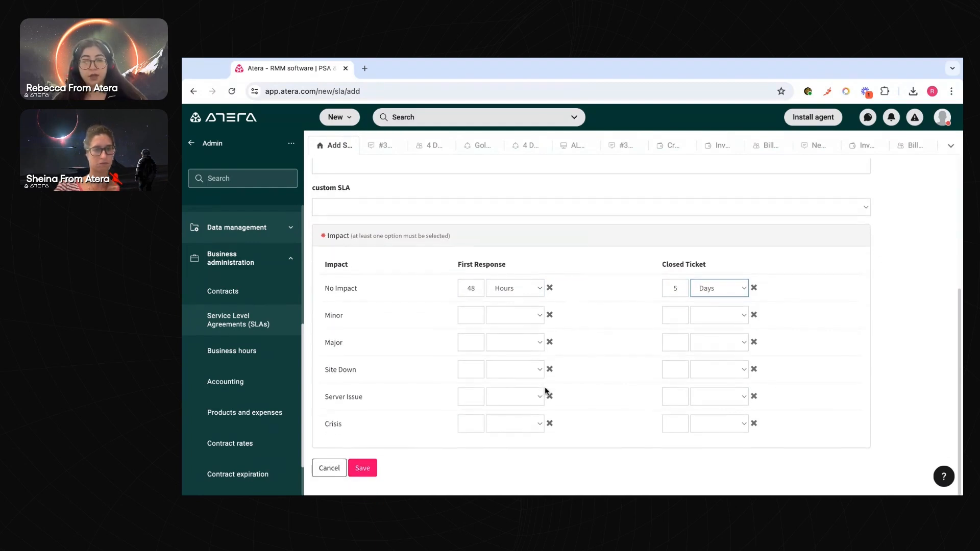
pyautogui.click(470, 426)
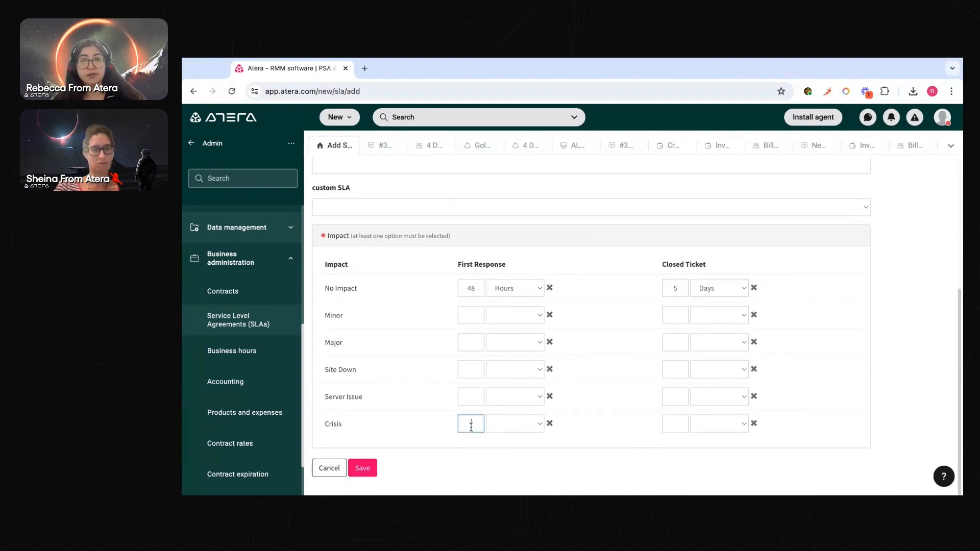
pyautogui.write('30')
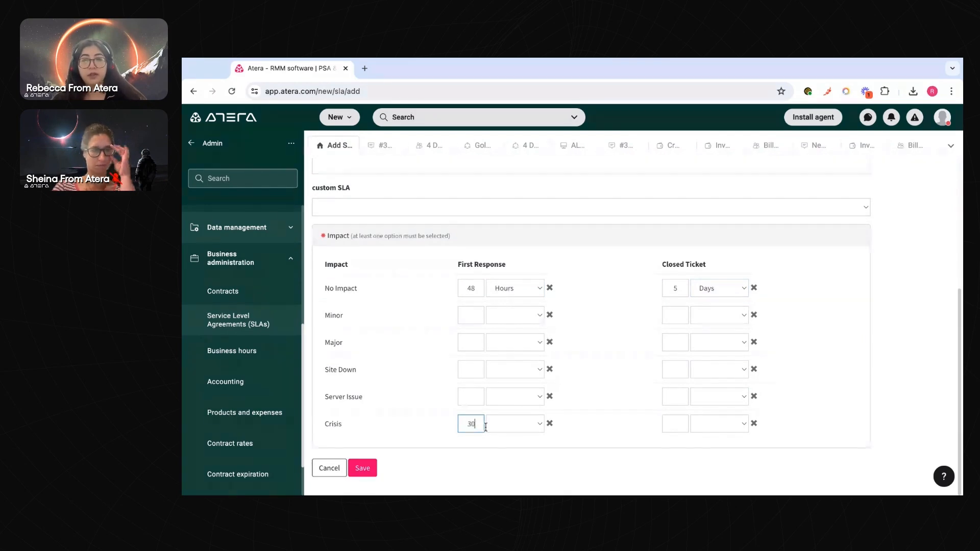
pyautogui.click(518, 425)
pyautogui.click(519, 426)
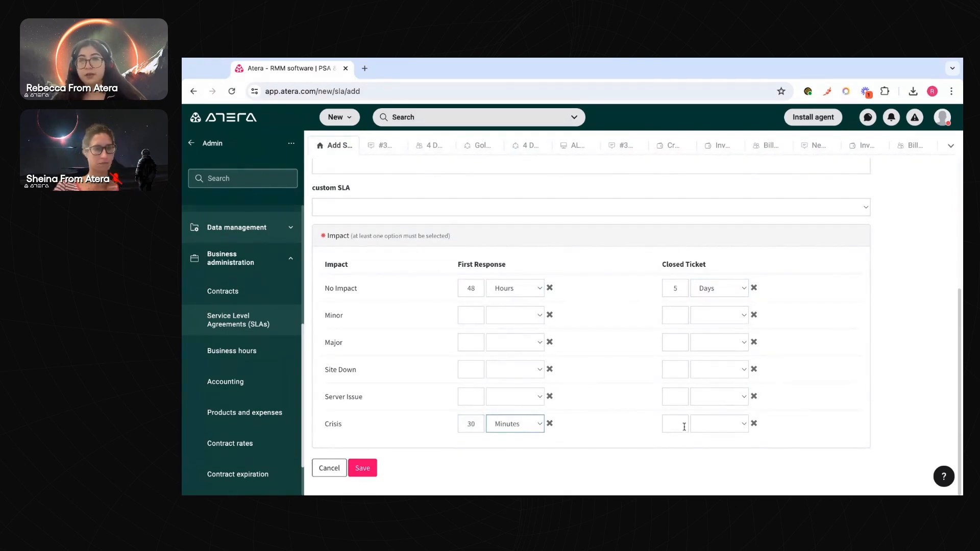
pyautogui.click(676, 426)
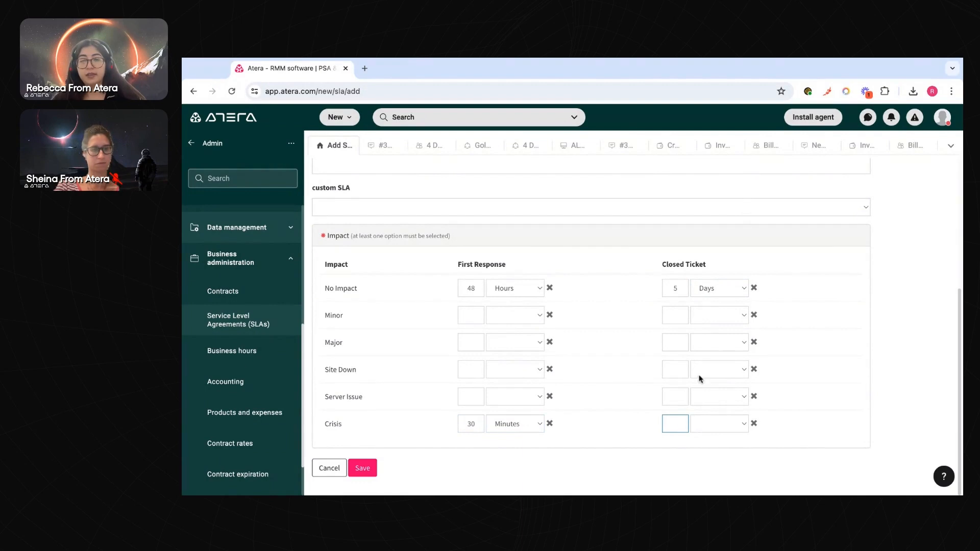
pyautogui.click(723, 432)
pyautogui.click(717, 449)
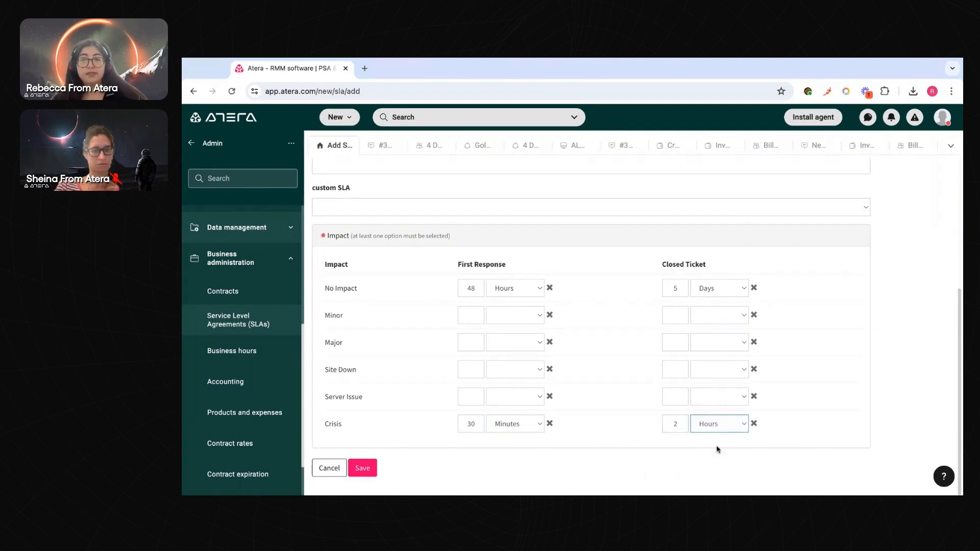
pyautogui.click(362, 469)
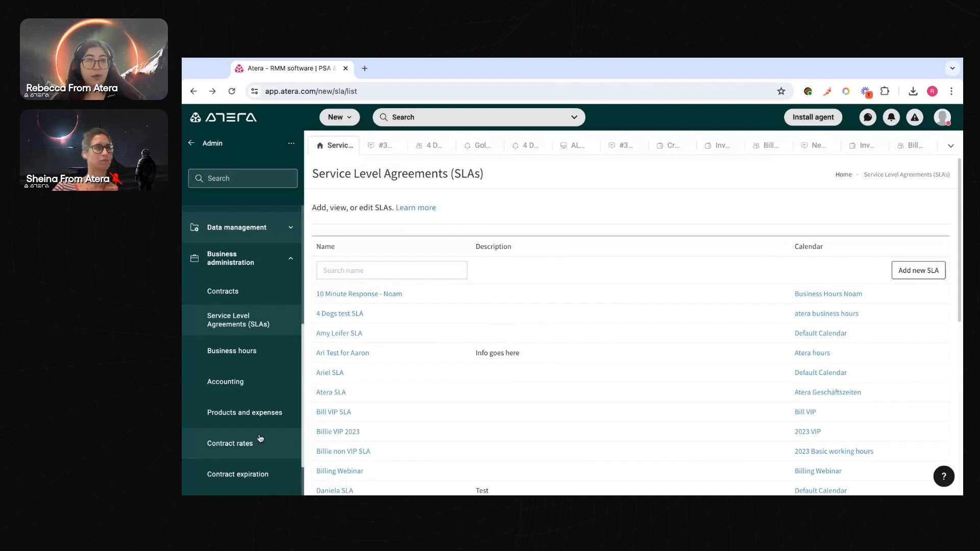
# Create a new contract in Business administration for the customer 4 DOGS CODING and name it Billing Webinar
pyautogui.click(240, 292)
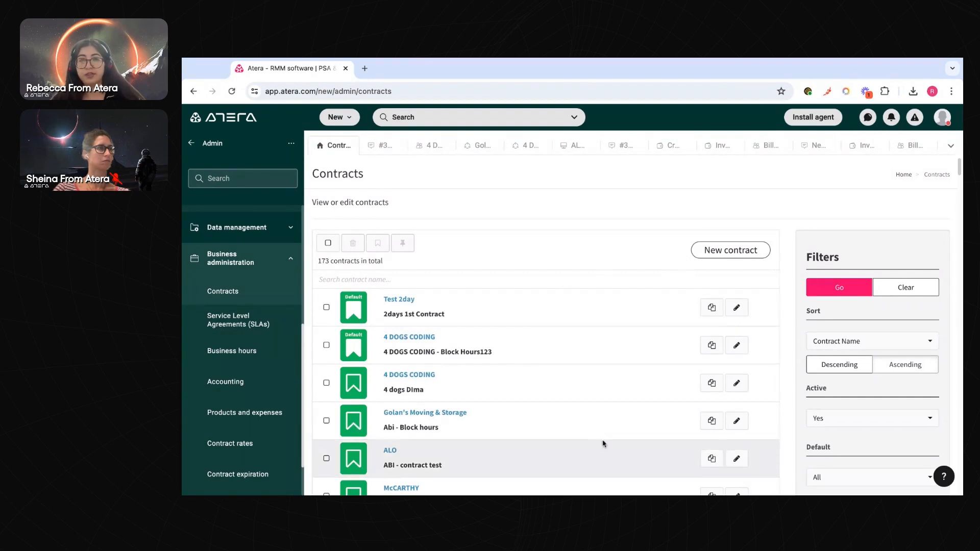
pyautogui.click(753, 258)
pyautogui.click(389, 232)
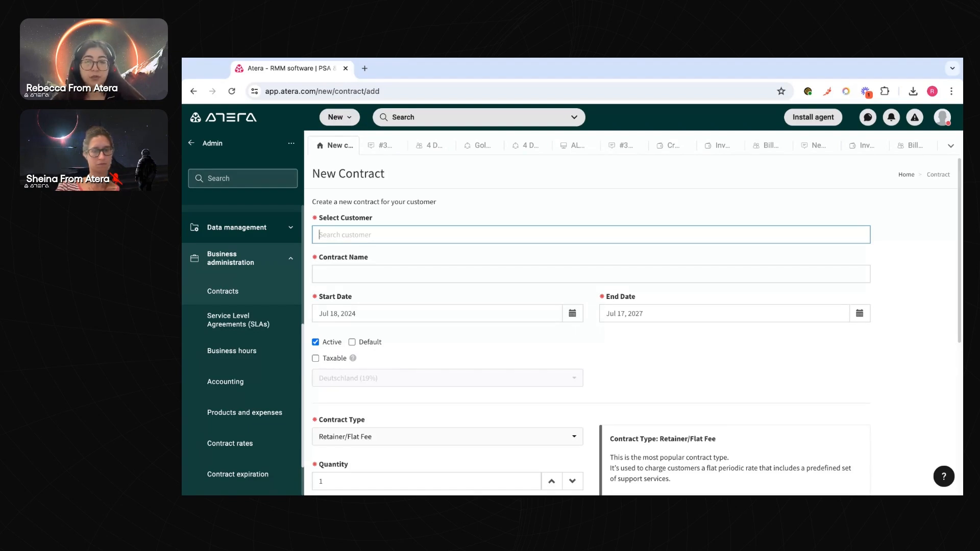
pyautogui.write('4')
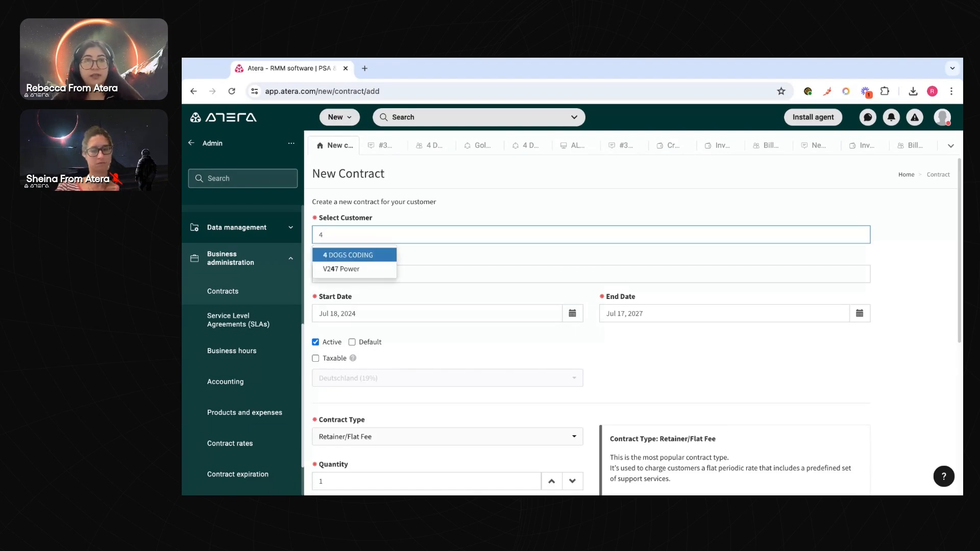
pyautogui.click(361, 254)
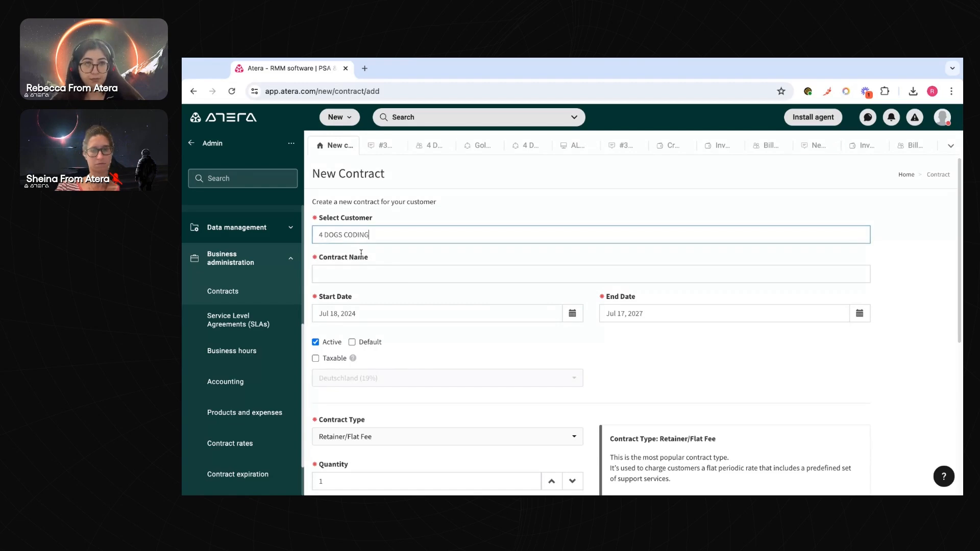
pyautogui.click(357, 270)
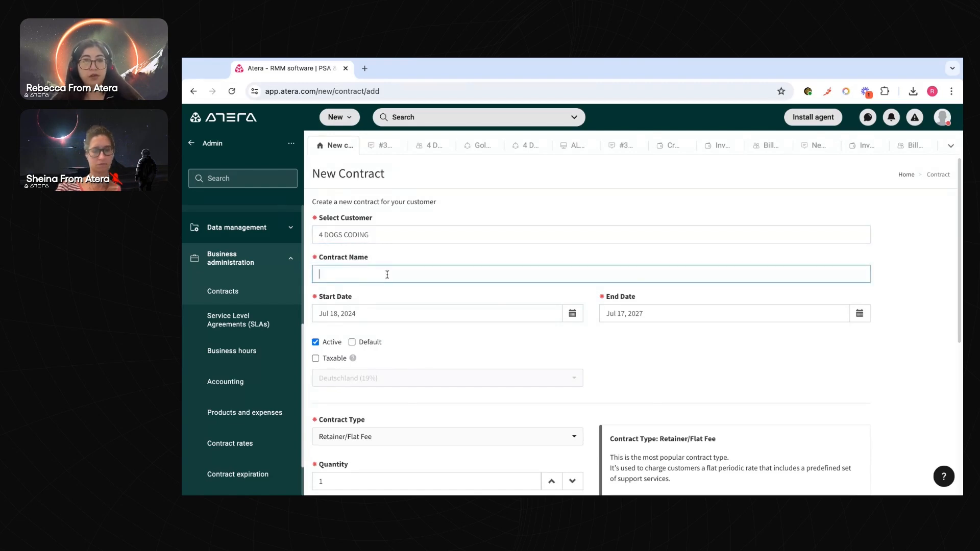
pyautogui.write('Bi')
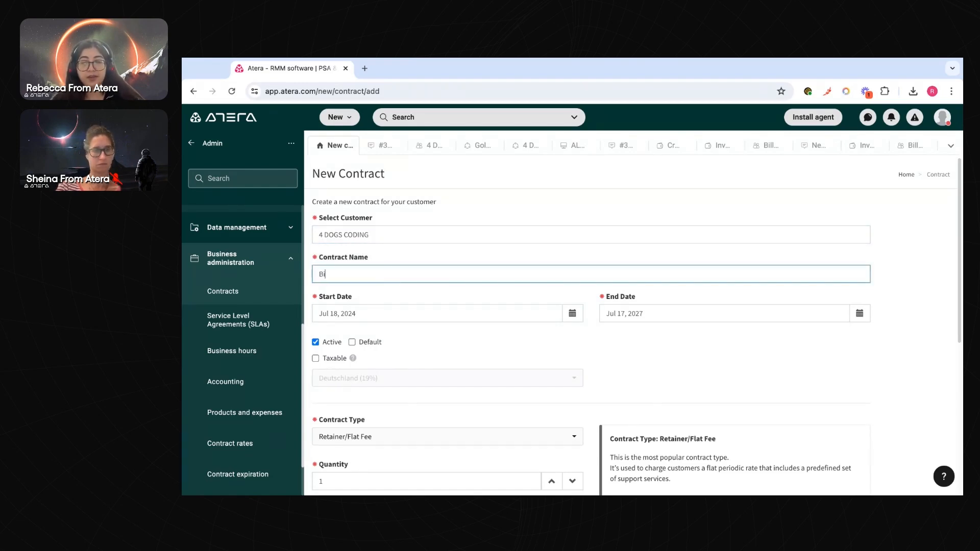
pyautogui.write('lling Webinar')
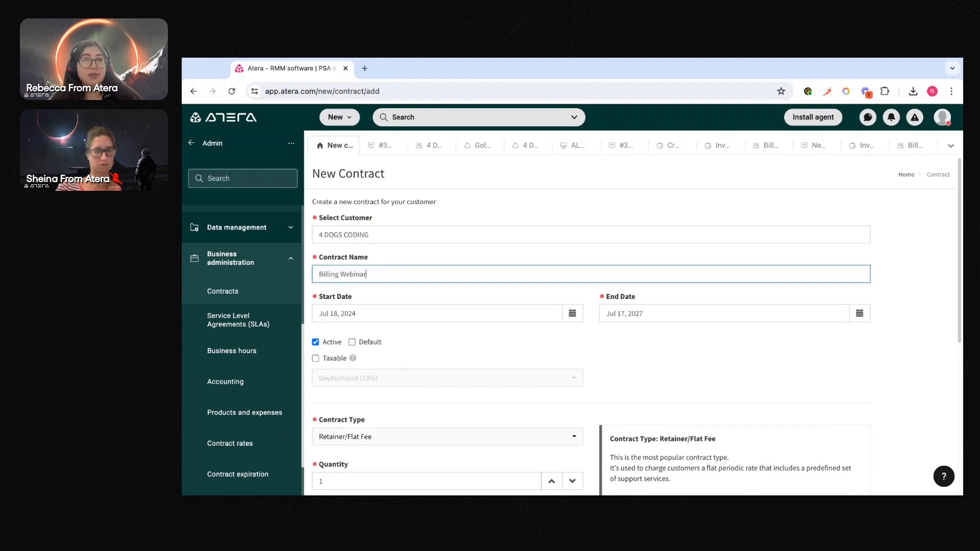
# Mark the new Billing Webinar contract as the default contract
pyautogui.scroll(-1, 458, 299)
pyautogui.scroll(-1, 458, 299)
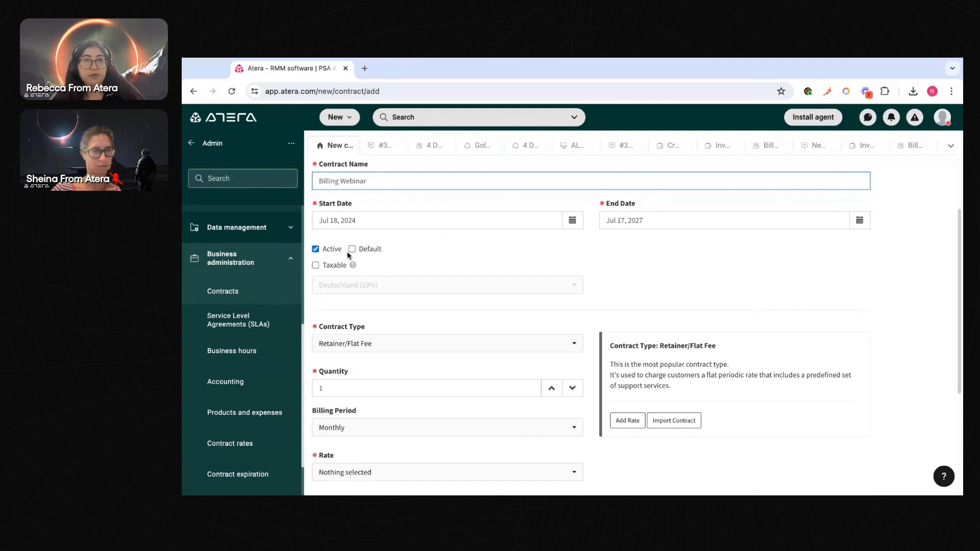
pyautogui.click(374, 252)
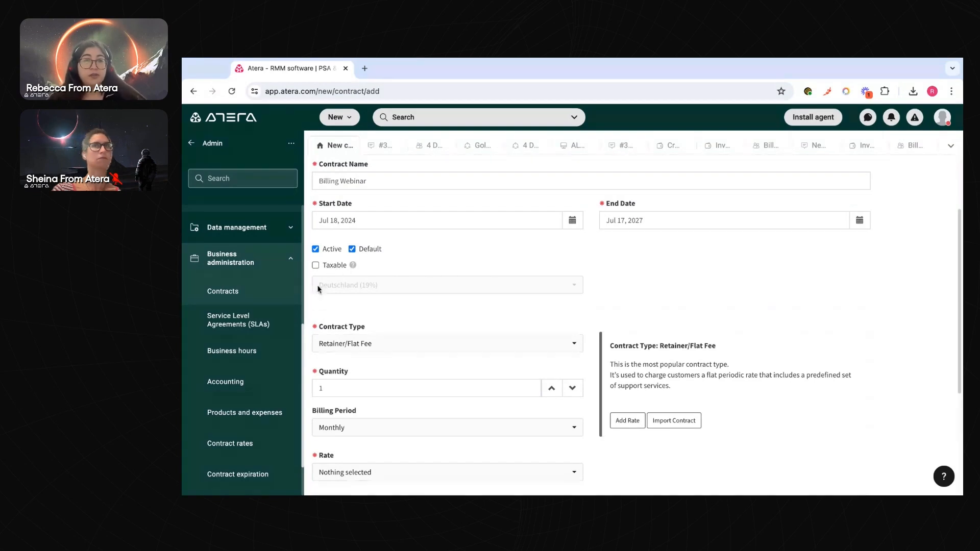
pyautogui.click(335, 266)
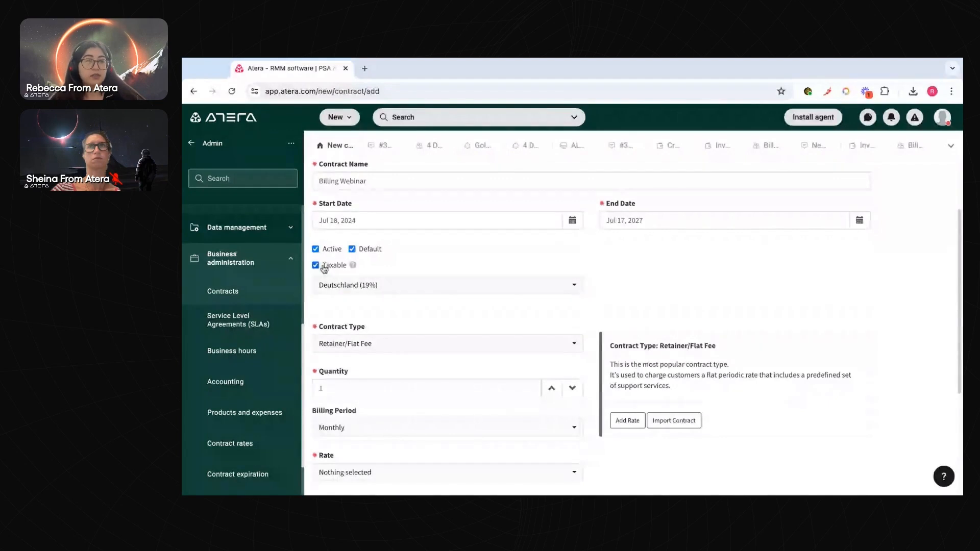
pyautogui.click(350, 290)
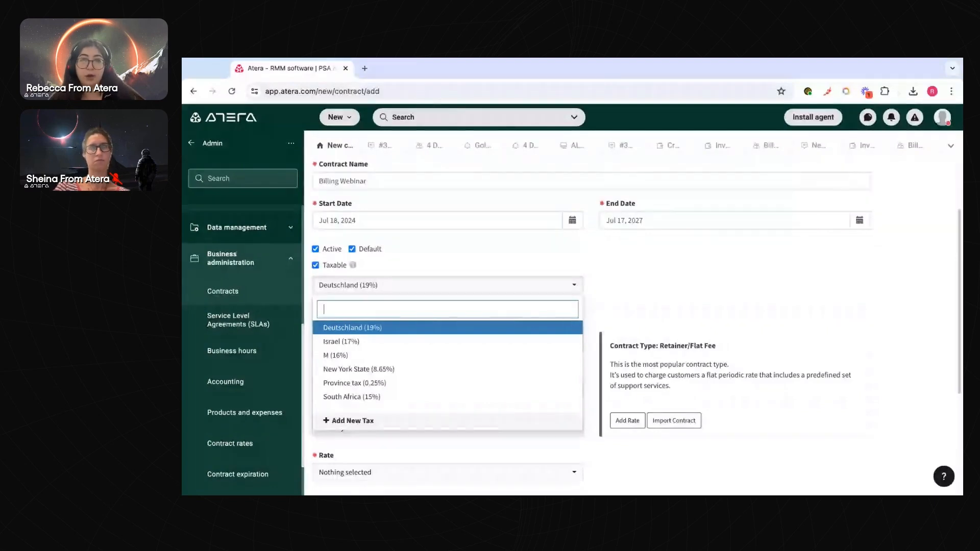
pyautogui.click(346, 264)
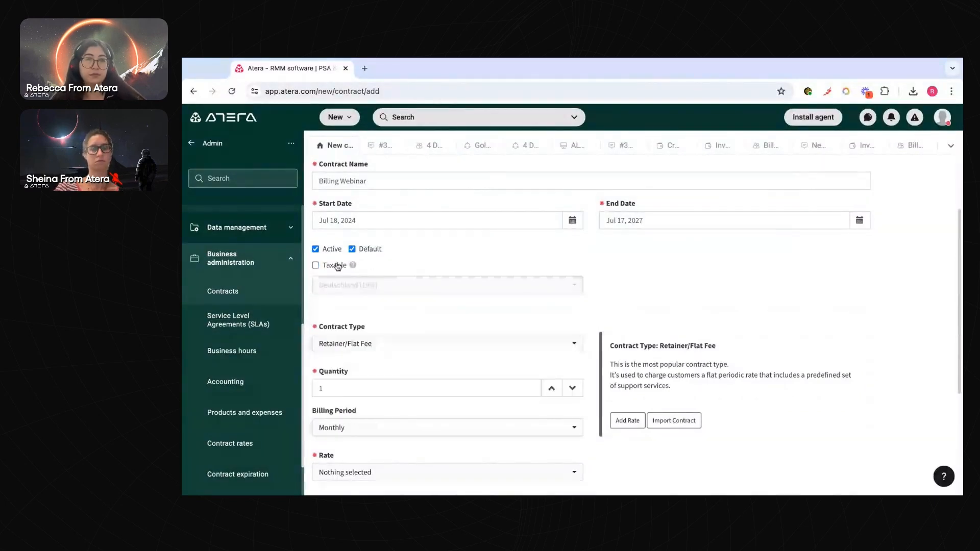
# Set the contract type to Retainer/Flat Fee with a Monthly billing period
pyautogui.scroll(-3, 434, 301)
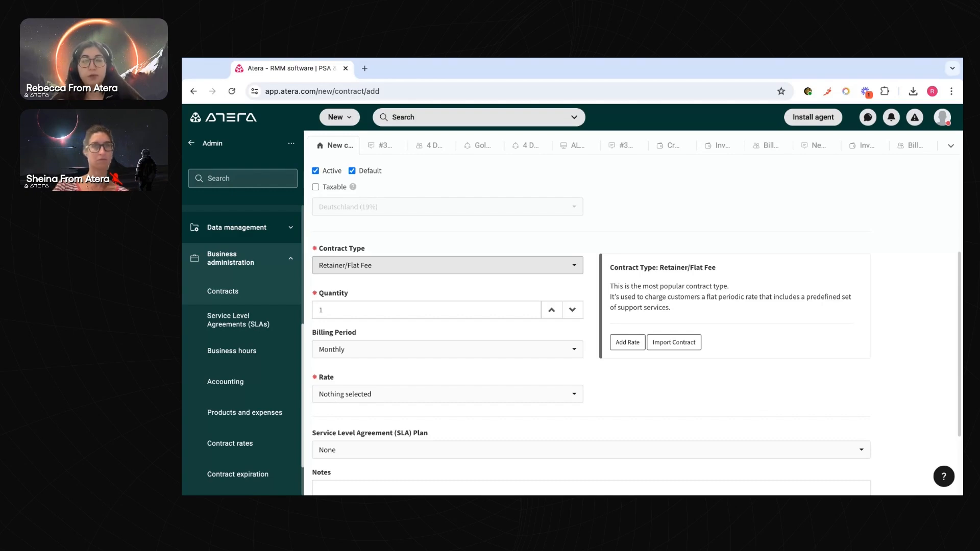
pyautogui.click(357, 265)
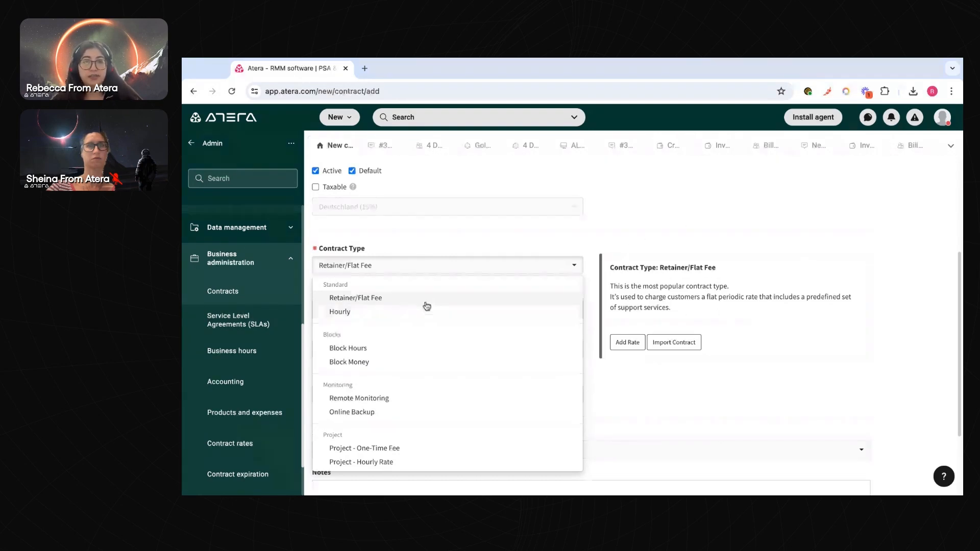
pyautogui.click(409, 317)
pyautogui.click(408, 263)
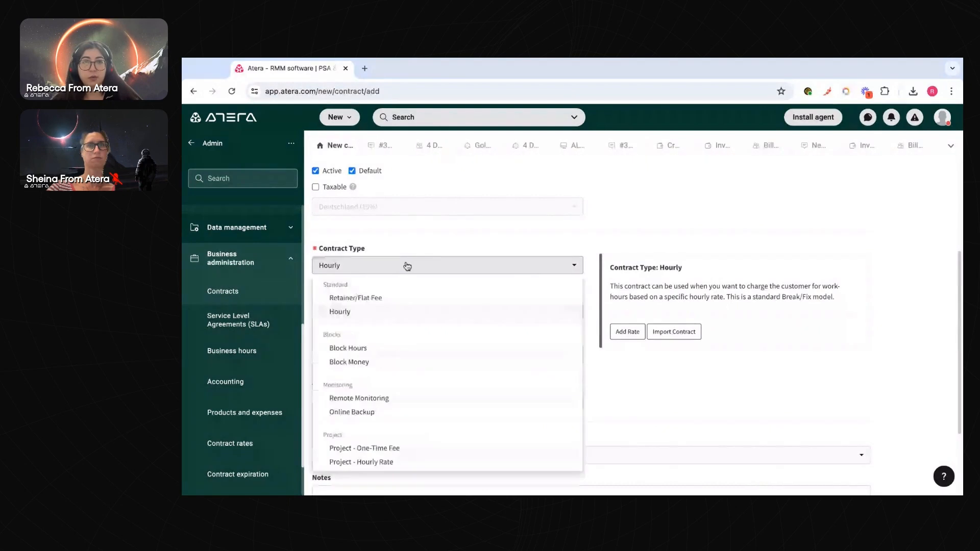
pyautogui.click(386, 303)
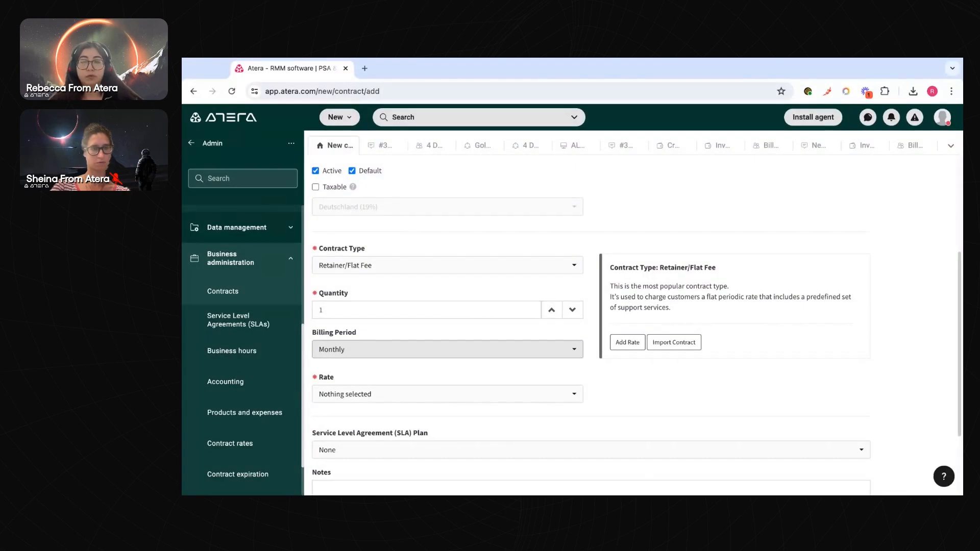
pyautogui.click(398, 349)
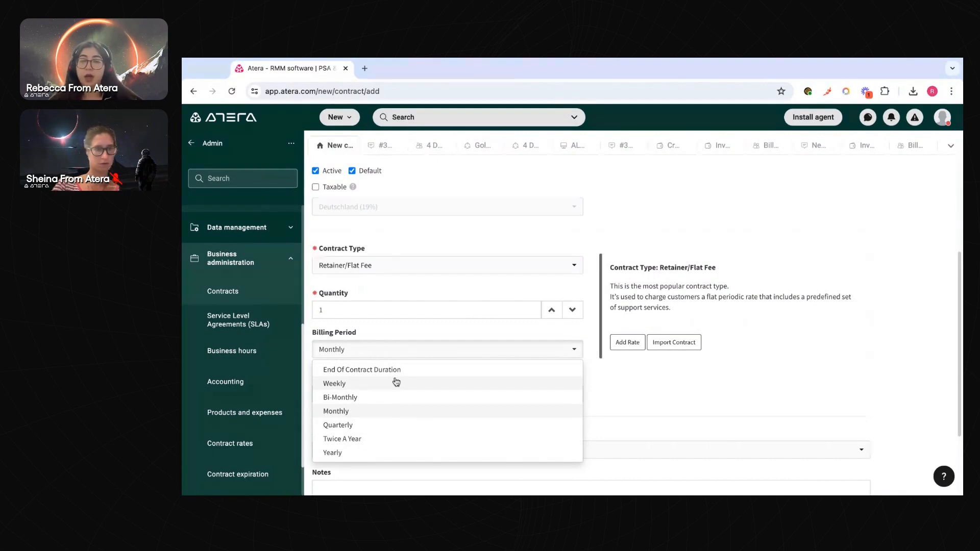
pyautogui.click(377, 411)
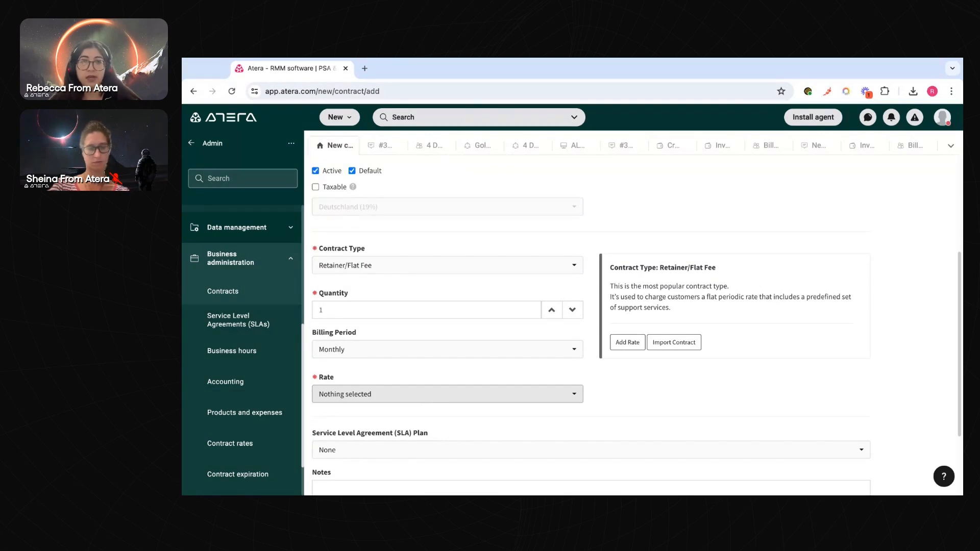
# Choose 360 Plan for Customer xxx - $4,000.00 as the contract's rate and view the form for adding a new rate
pyautogui.click(447, 394)
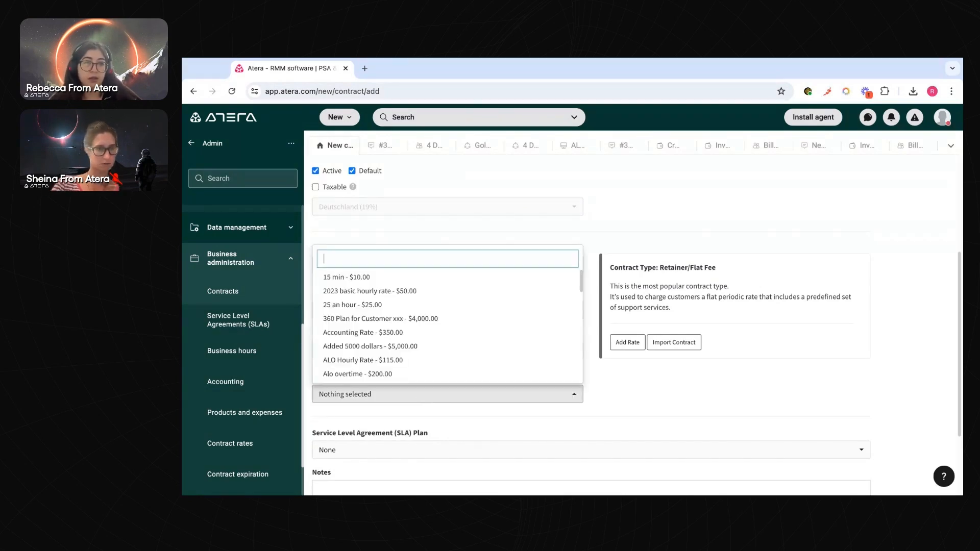
pyautogui.scroll(-1, 442, 365)
pyautogui.scroll(1, 441, 364)
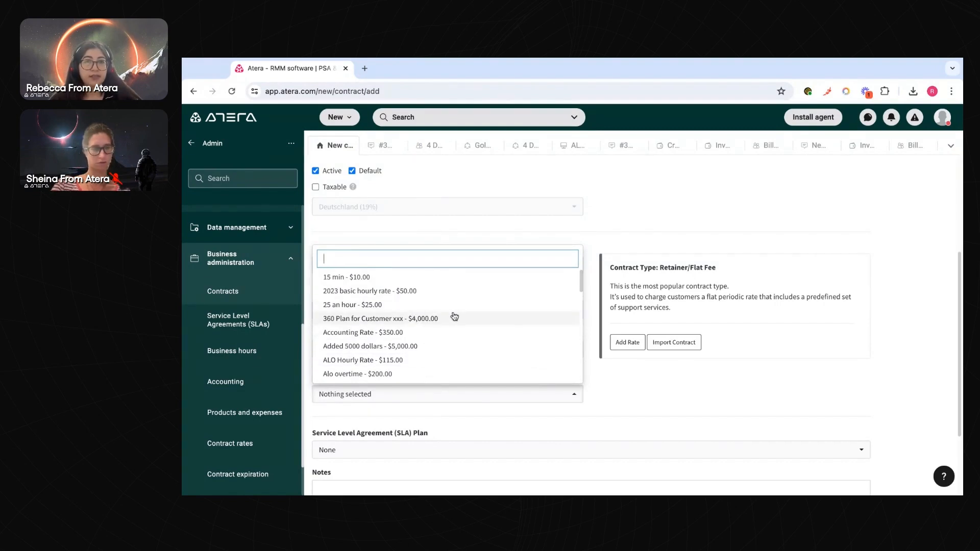
pyautogui.write('38')
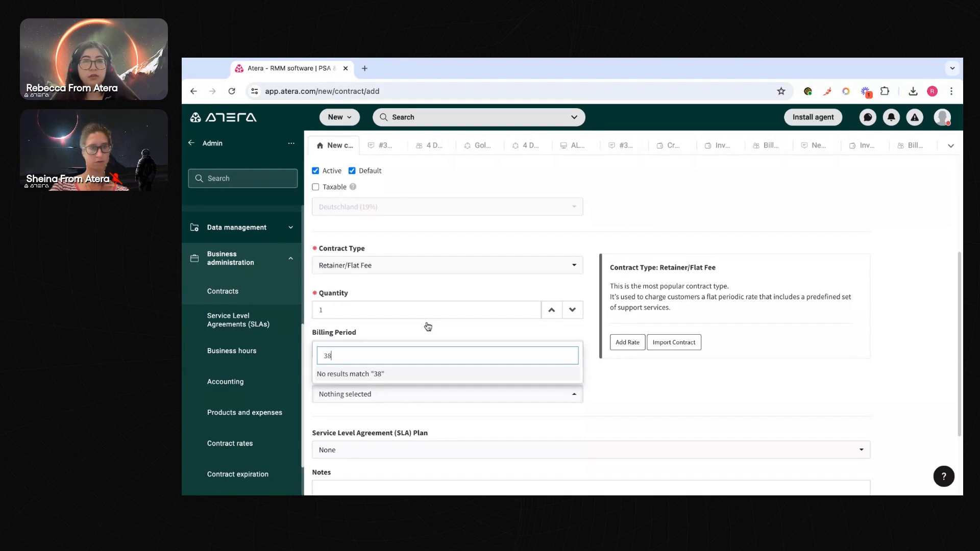
pyautogui.press('BackSpace')
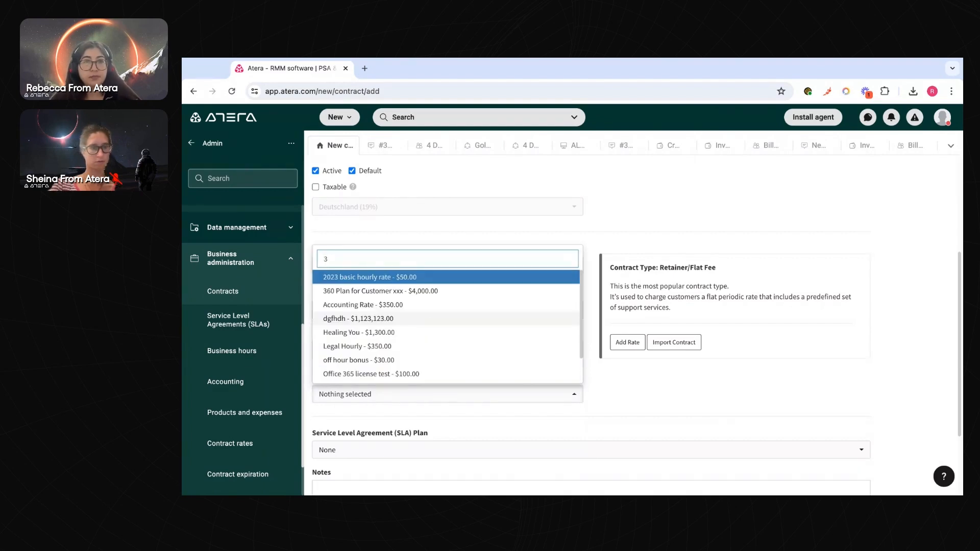
pyautogui.click(445, 291)
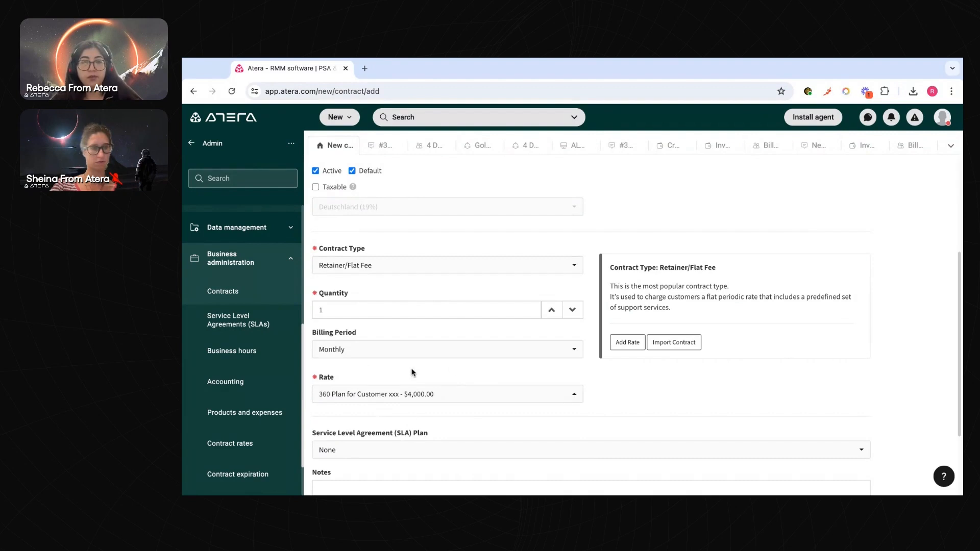
pyautogui.click(637, 345)
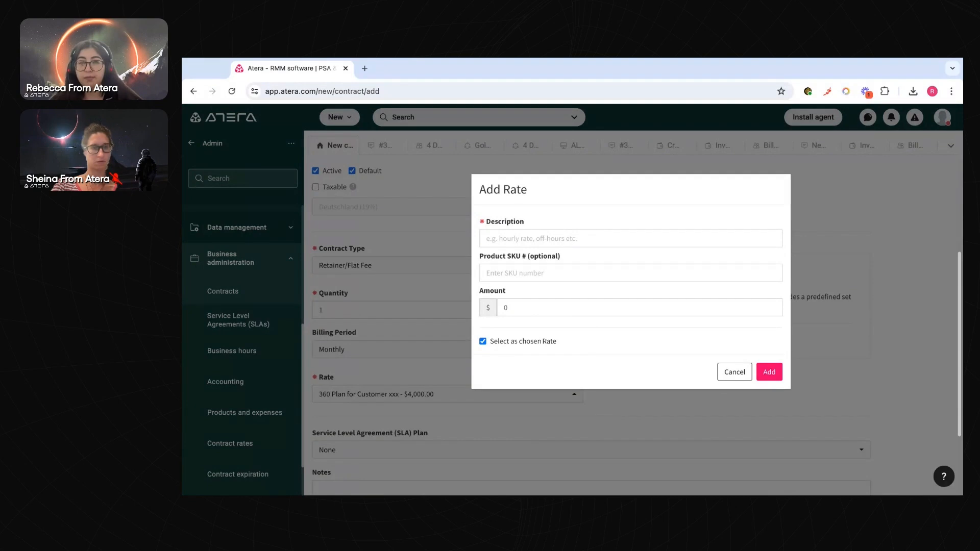
pyautogui.click(746, 376)
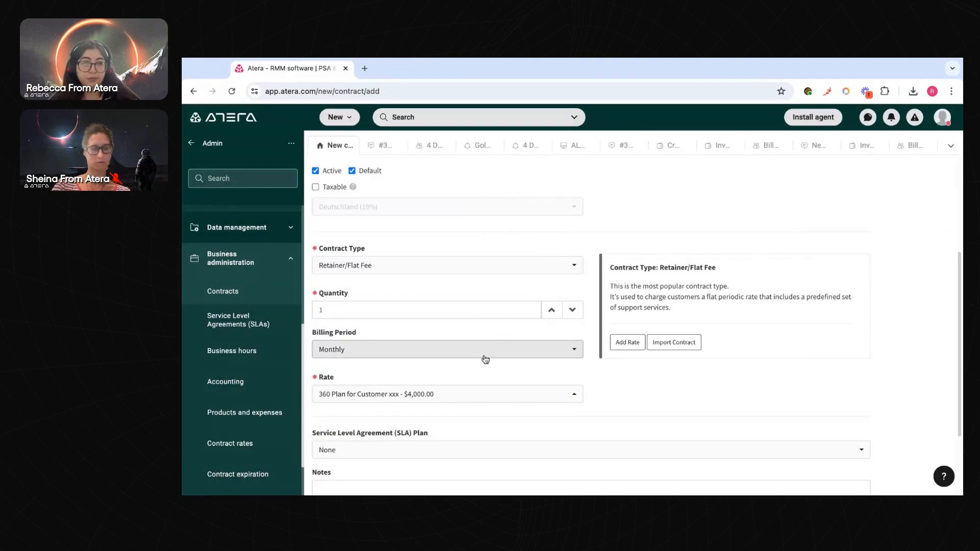
# Assign the Billing Webinar SLA plan to the contract and save the contract
pyautogui.scroll(-2, 484, 351)
pyautogui.click(496, 349)
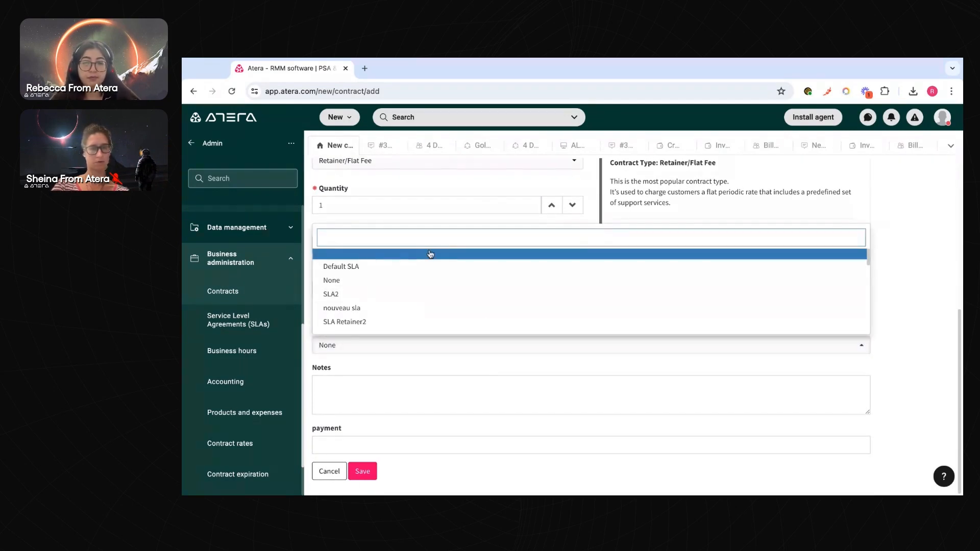
pyautogui.write('bill')
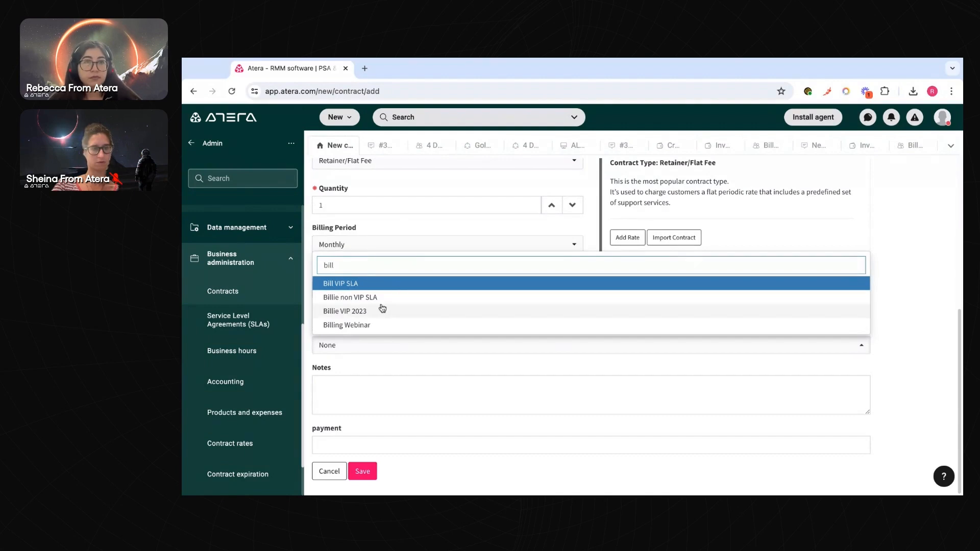
pyautogui.click(372, 325)
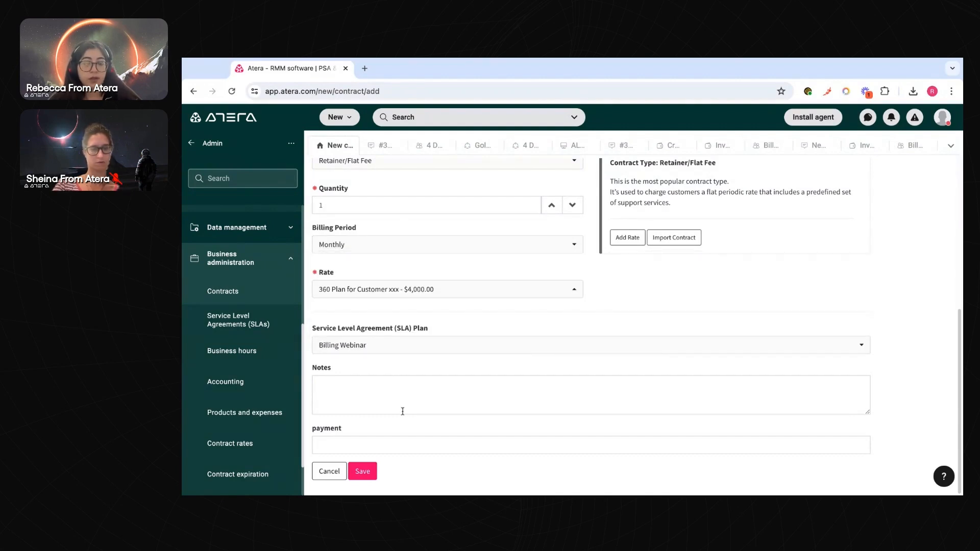
pyautogui.click(363, 471)
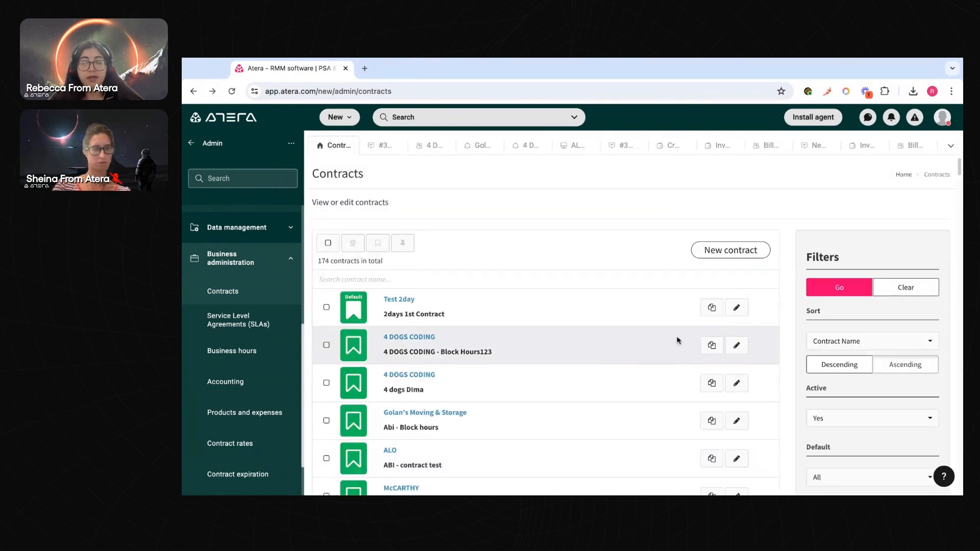
# Search the contracts list by name for "bil"
pyautogui.click(456, 274)
pyautogui.write('b')
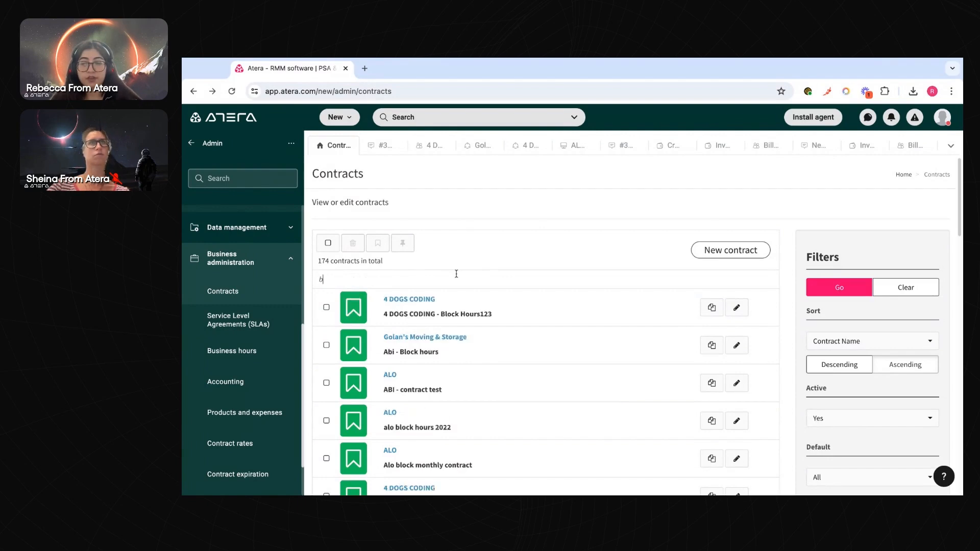
pyautogui.write('il')
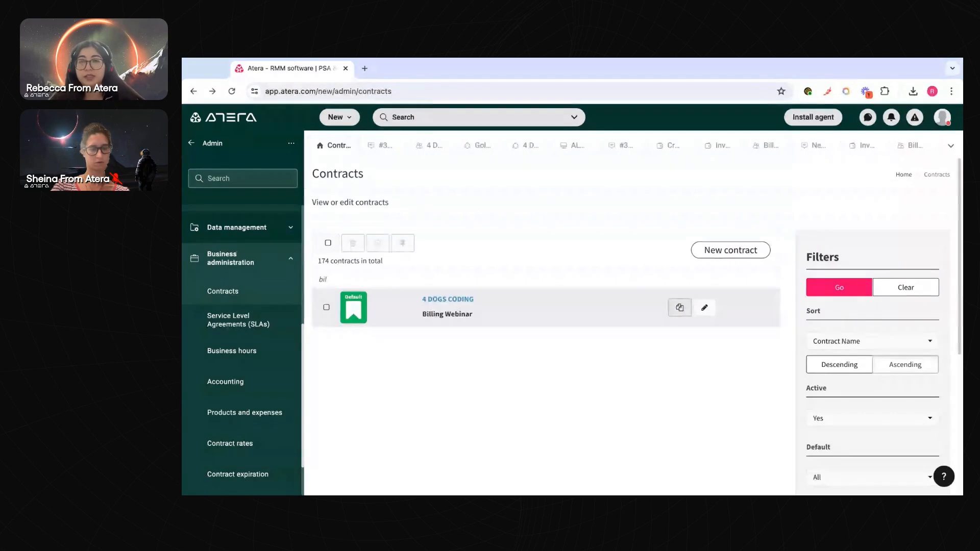
# Try to clone the Billing Webinar contract for the customer ALO
pyautogui.click(679, 307)
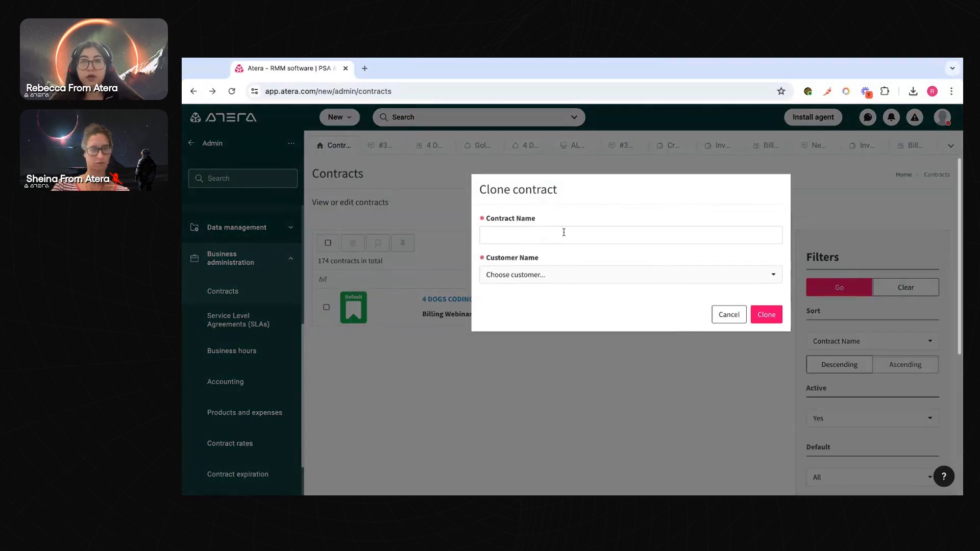
pyautogui.click(553, 275)
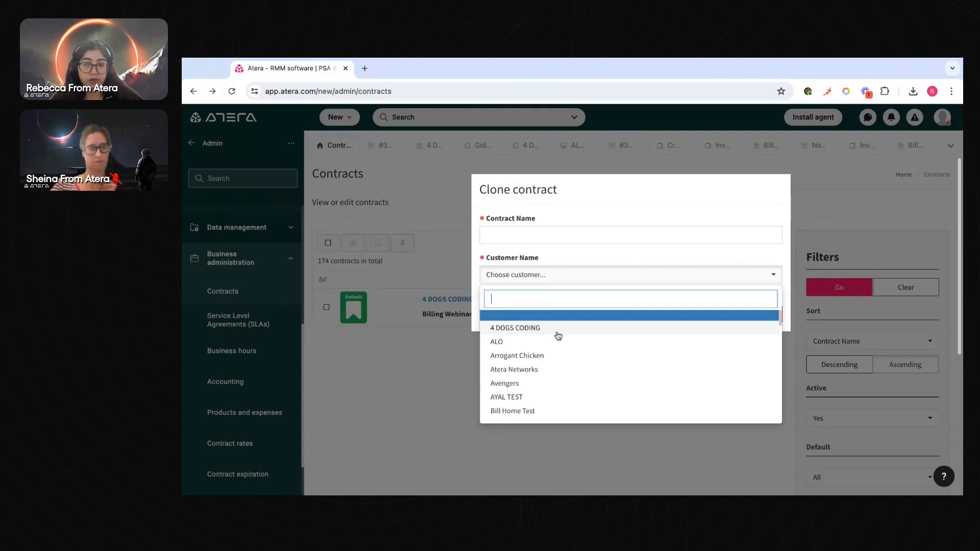
pyautogui.click(546, 345)
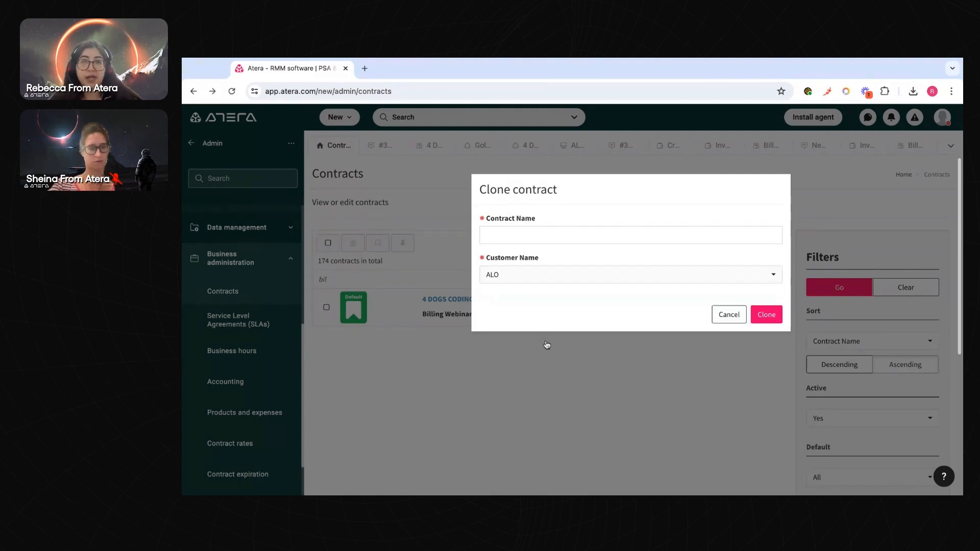
pyautogui.click(775, 318)
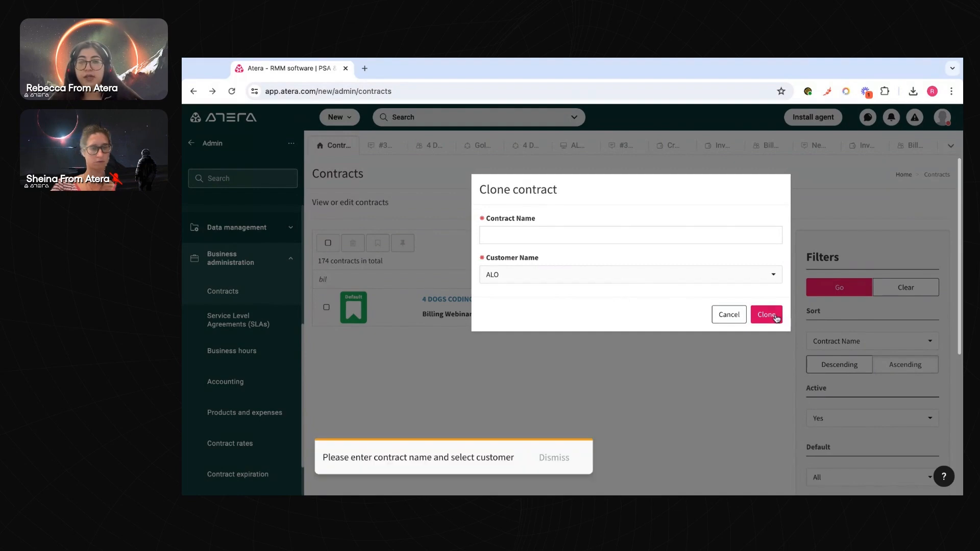
pyautogui.click(542, 237)
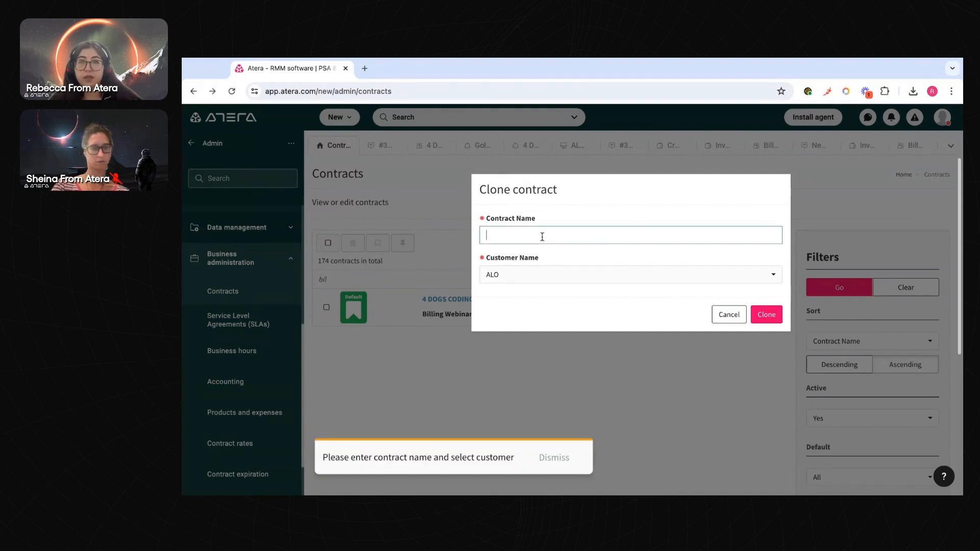
pyautogui.click(725, 314)
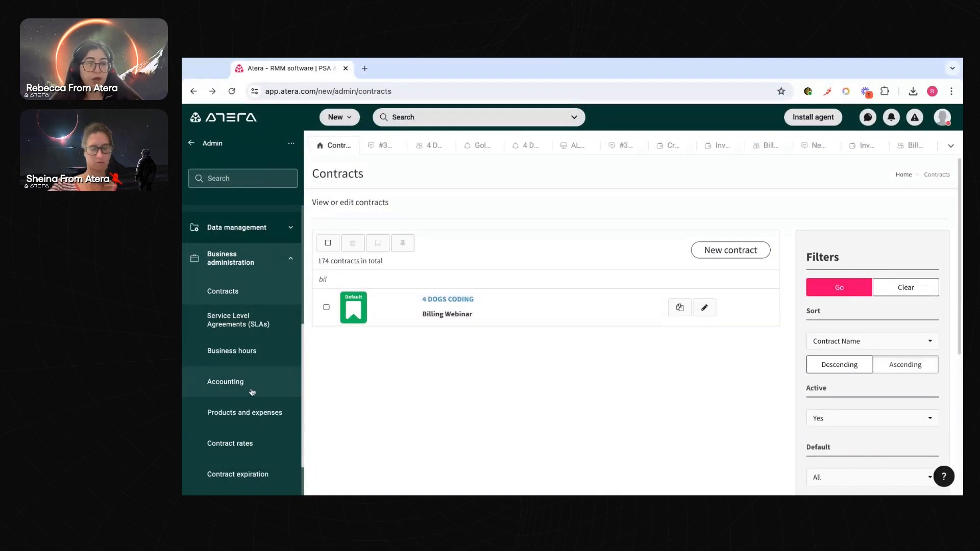
# Examine the Taxes page in Business administration and its form for adding a tax type
pyautogui.scroll(-1, 251, 391)
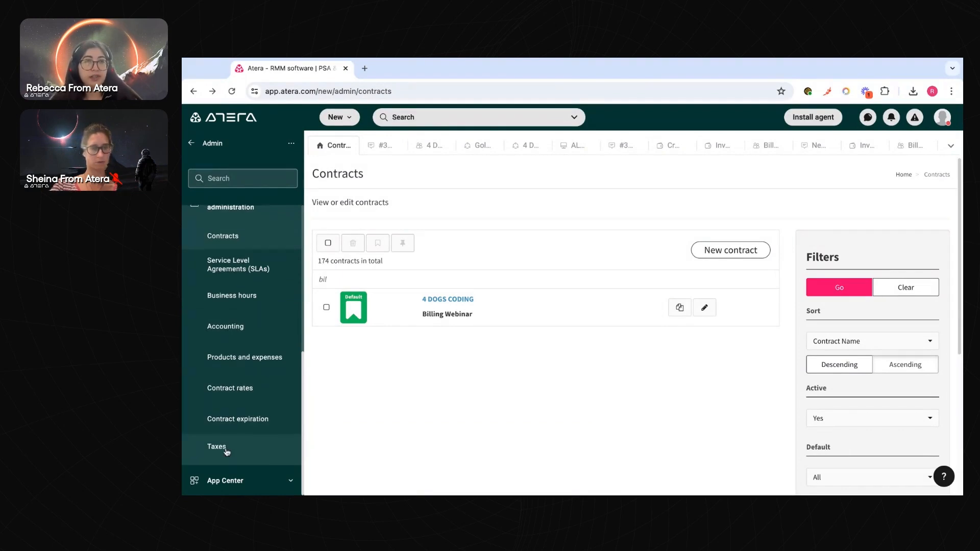
pyautogui.scroll(1, 226, 451)
pyautogui.scroll(-1, 226, 446)
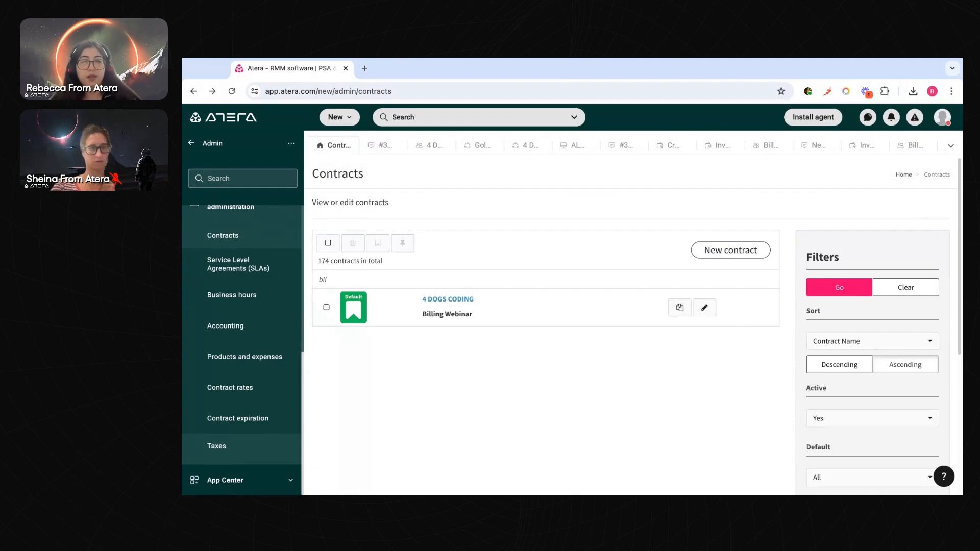
pyautogui.click(216, 445)
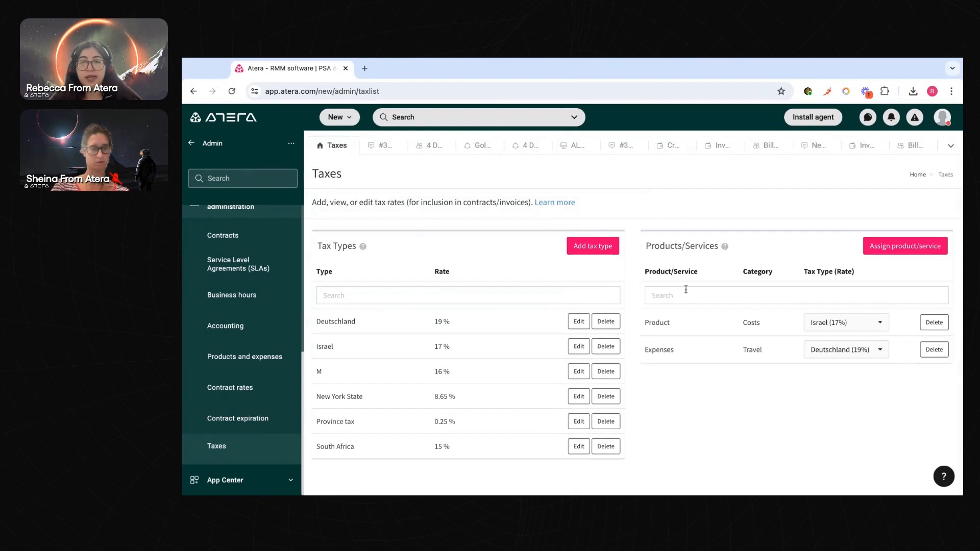
pyautogui.click(592, 245)
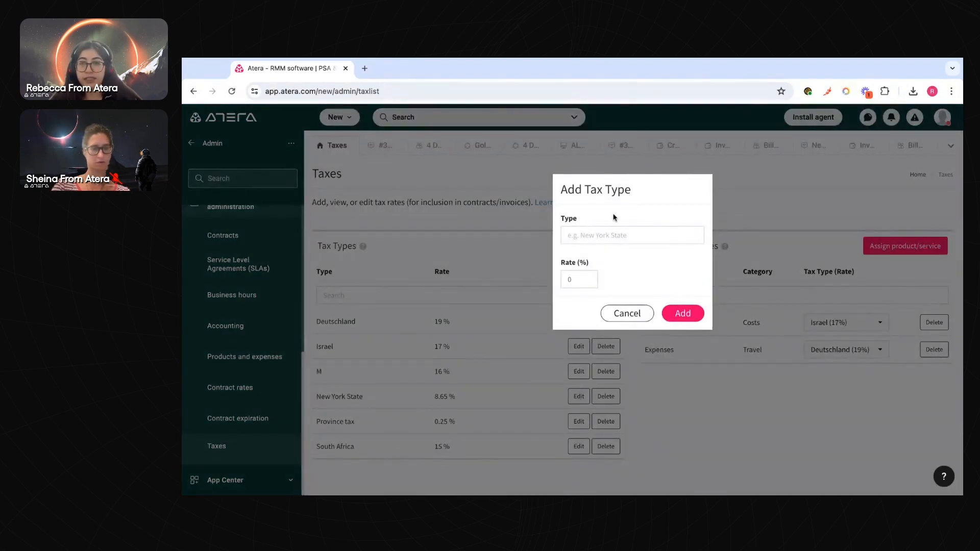
pyautogui.click(627, 313)
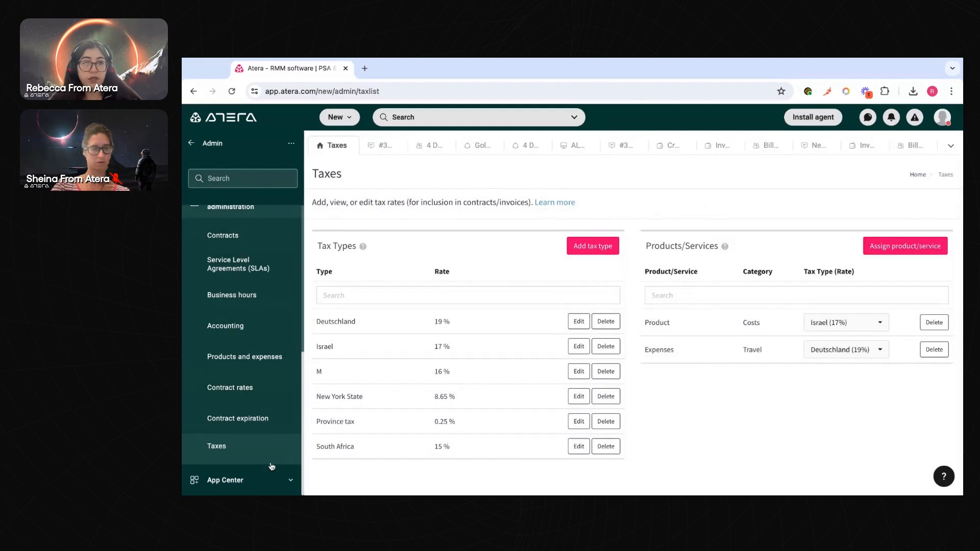
# Review the Contract Rates list, including the contracts related to the 15 min rate
pyautogui.click(256, 389)
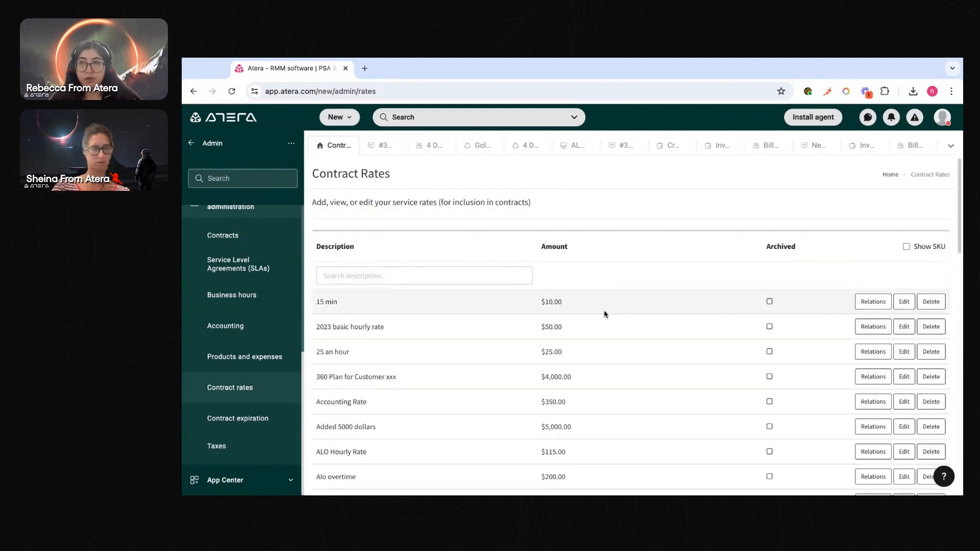
pyautogui.click(875, 302)
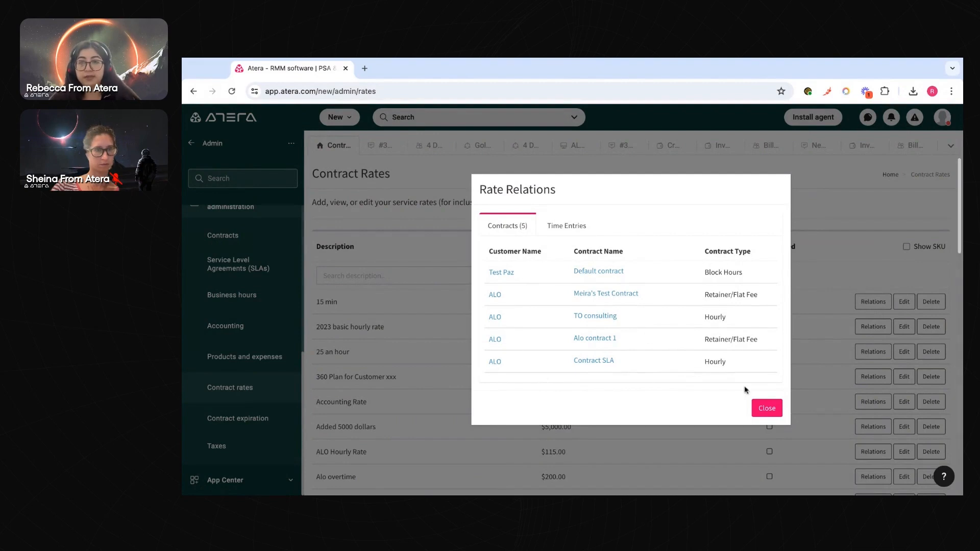
pyautogui.click(766, 408)
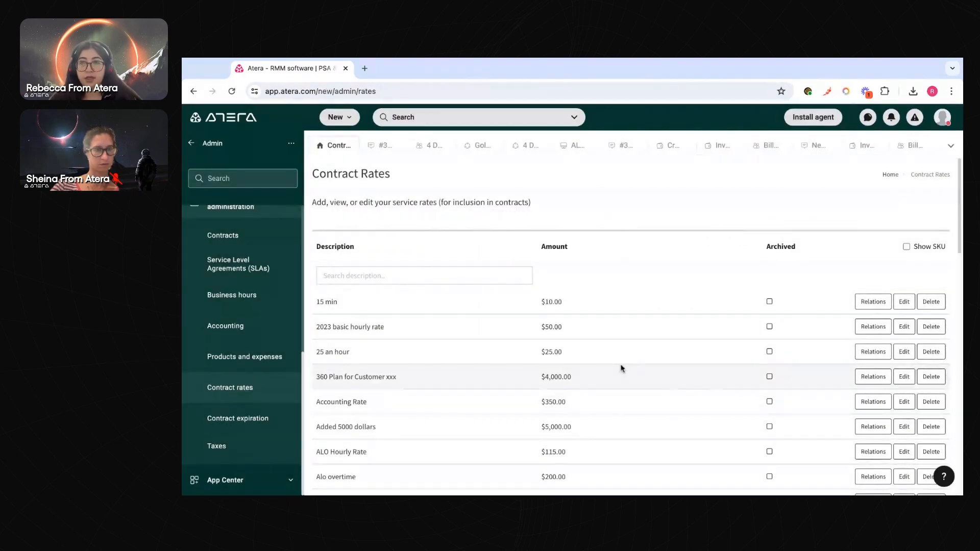
pyautogui.scroll(-15, 622, 368)
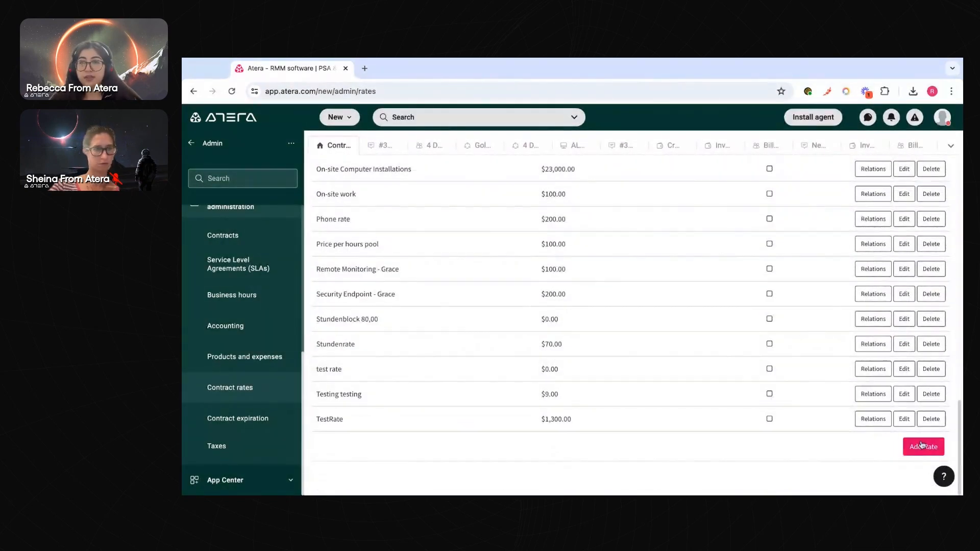
# Examine the Products and Expenses page in Business administration and its form for adding a product item
pyautogui.click(237, 357)
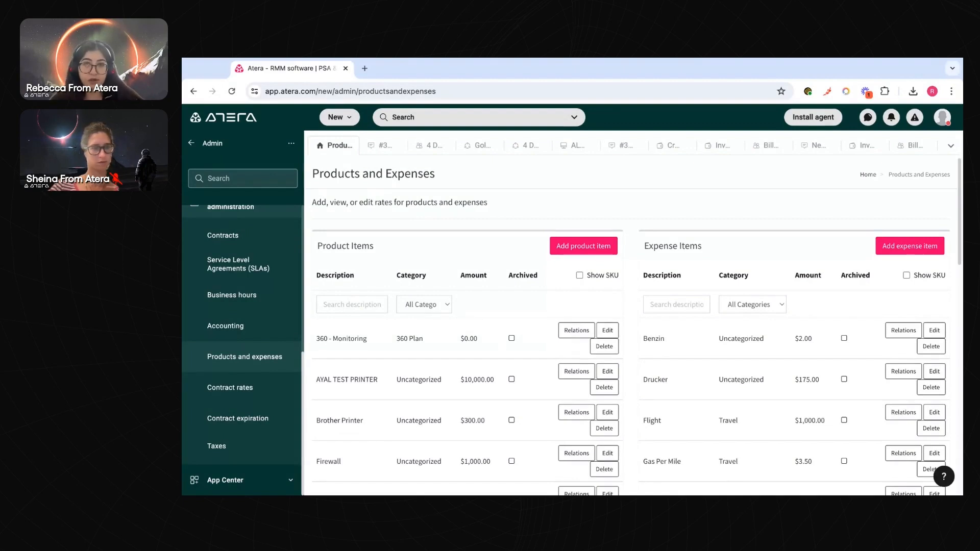
pyautogui.click(604, 245)
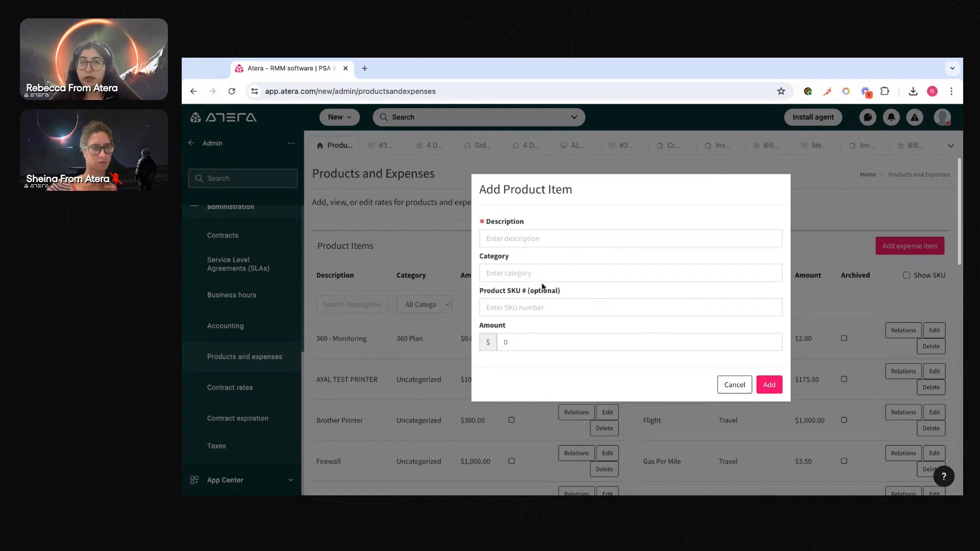
pyautogui.click(734, 385)
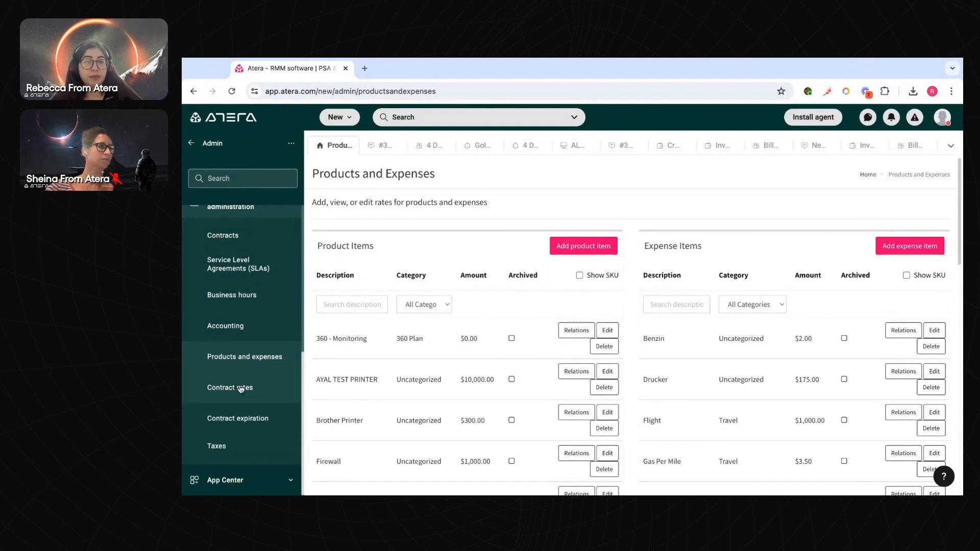
# Review the contract expiration notification settings, and return to the main navigation
pyautogui.click(254, 418)
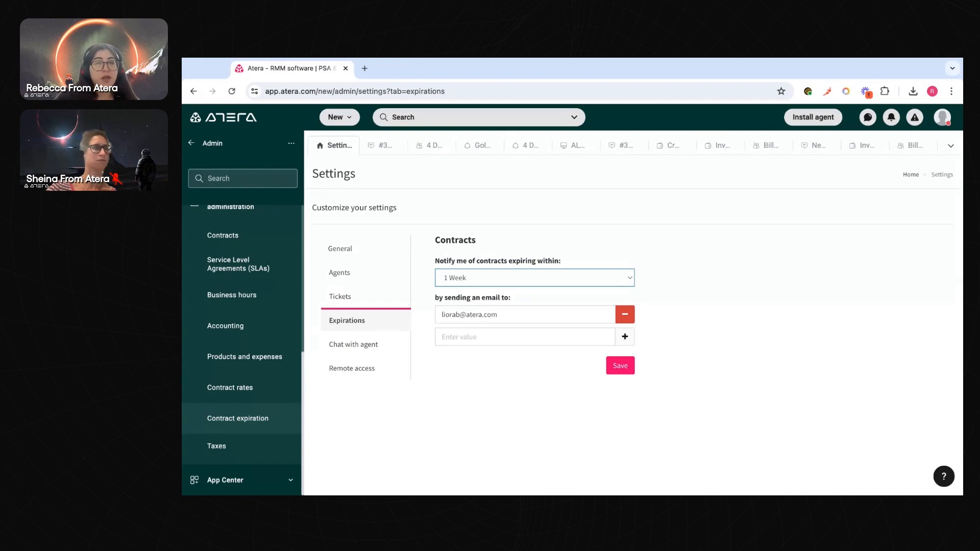
pyautogui.scroll(6, 242, 350)
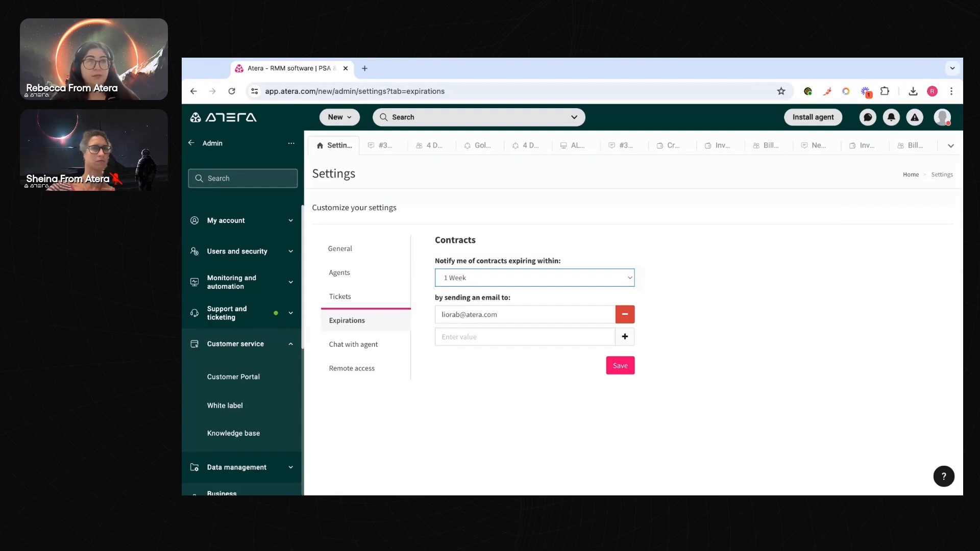
pyautogui.click(191, 143)
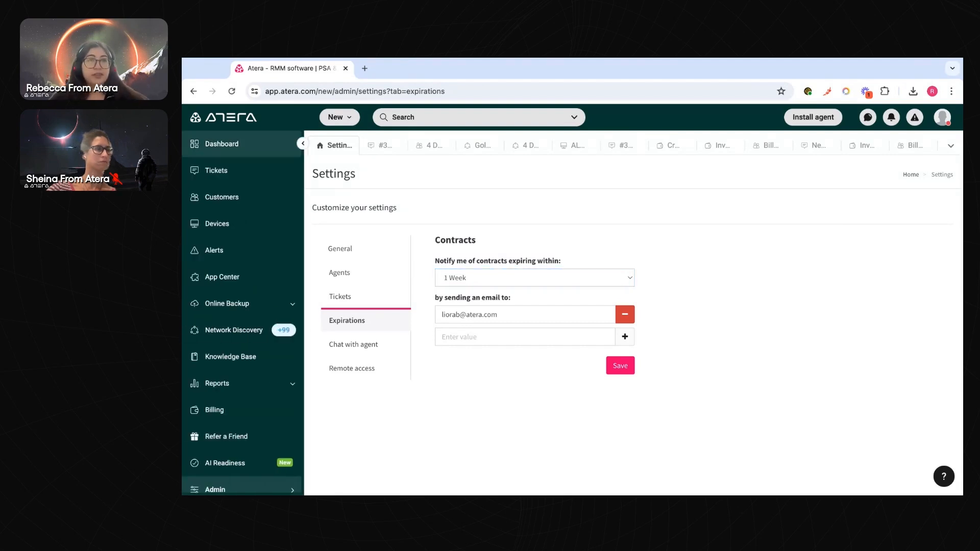
# Start a new ticket for the customer 4 DOGS CODING and select the customer's contact person
pyautogui.click(234, 178)
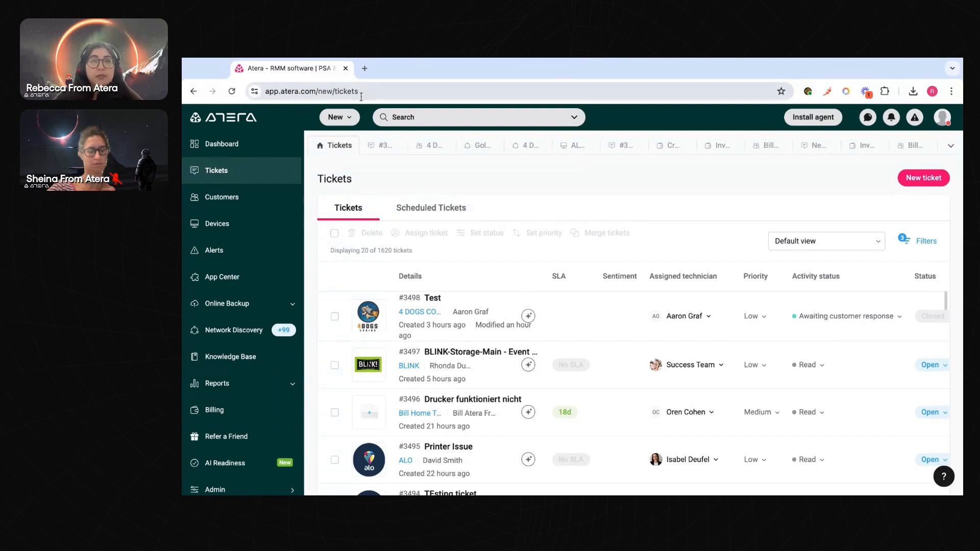
pyautogui.click(351, 119)
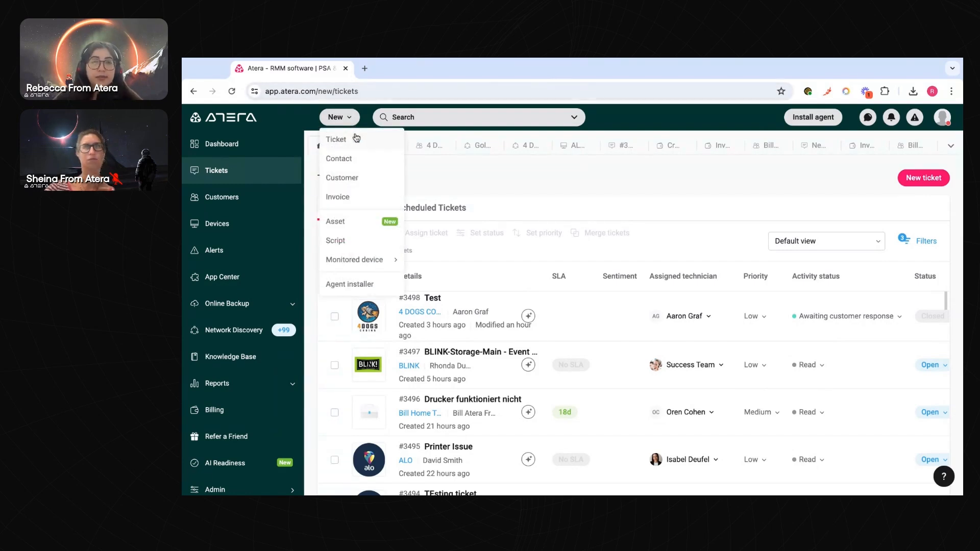
pyautogui.click(710, 193)
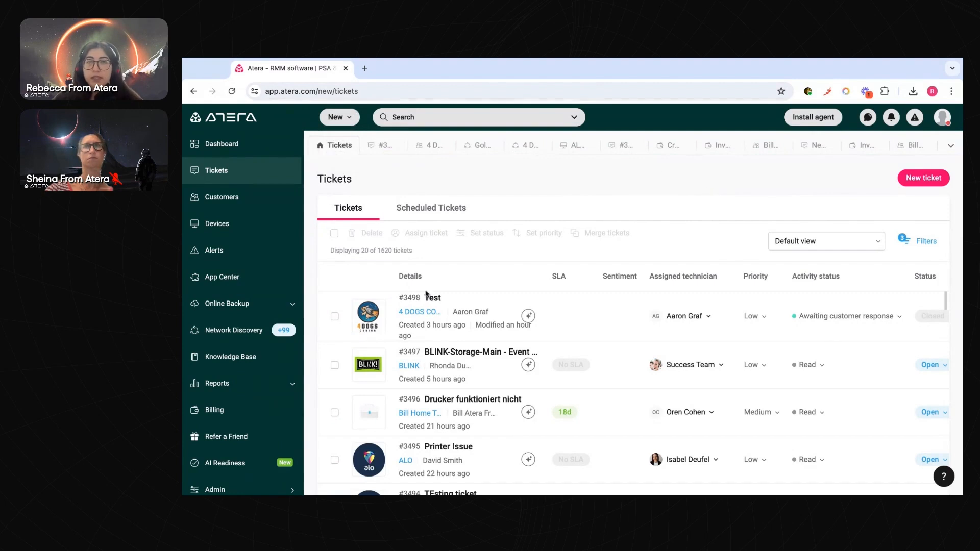
pyautogui.click(934, 184)
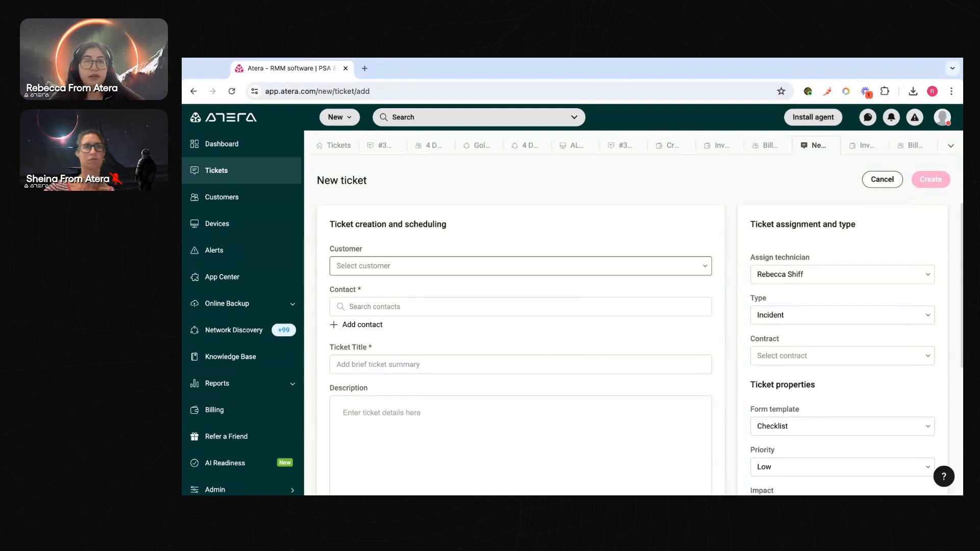
pyautogui.click(520, 265)
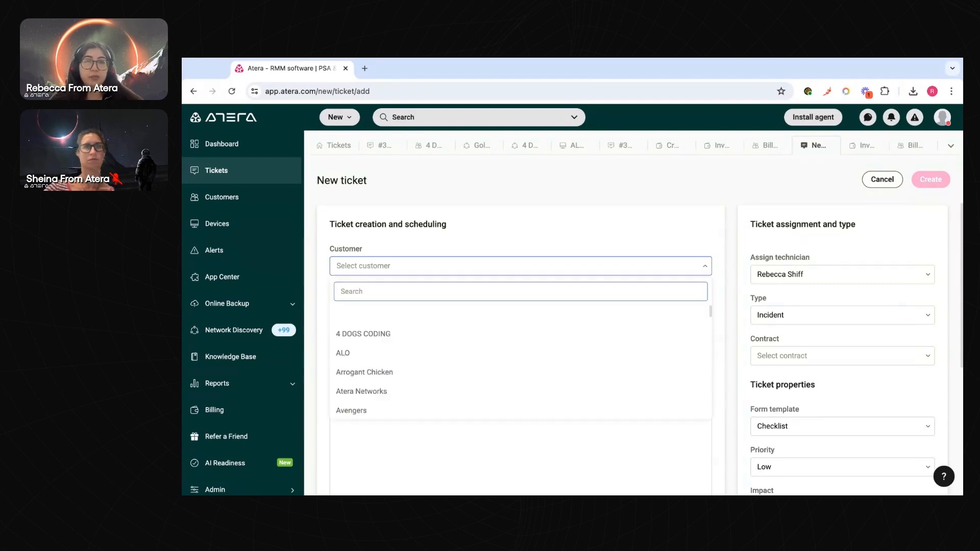
pyautogui.click(389, 335)
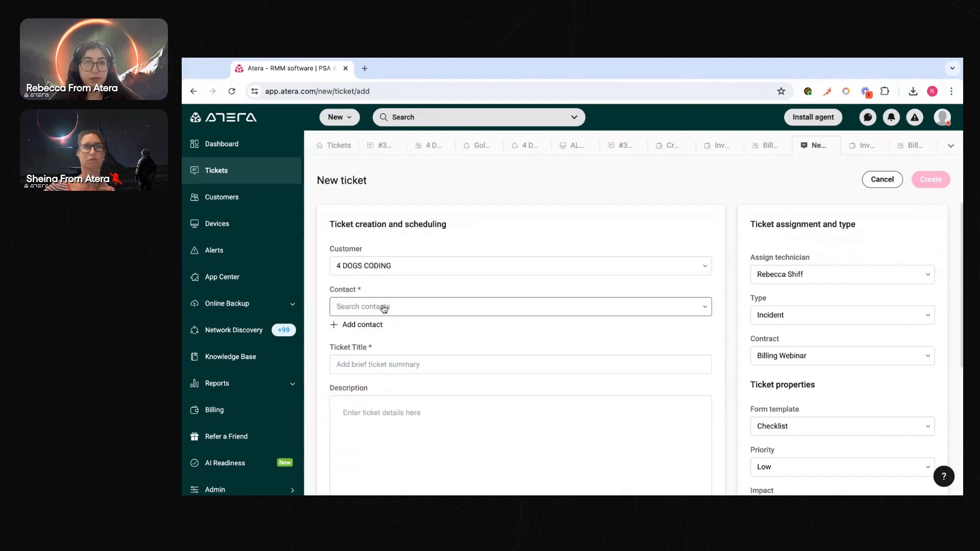
pyautogui.click(384, 308)
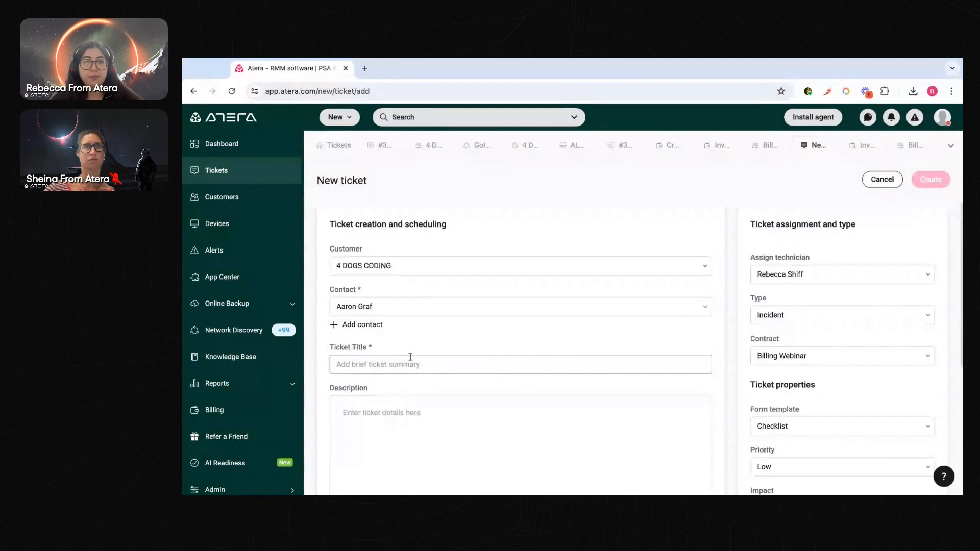
# Title the new ticket "Printer Problems"
pyautogui.scroll(-1, 410, 356)
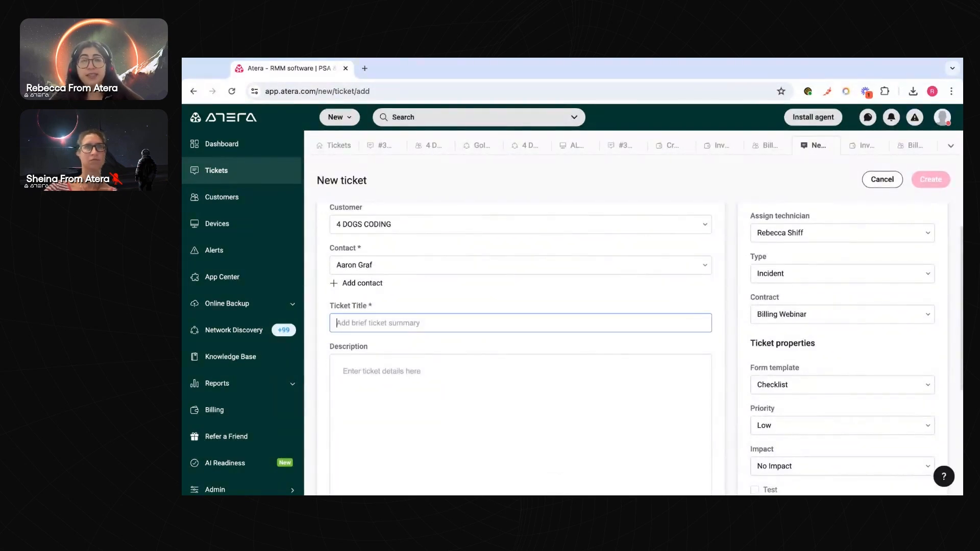
pyautogui.write('Pri')
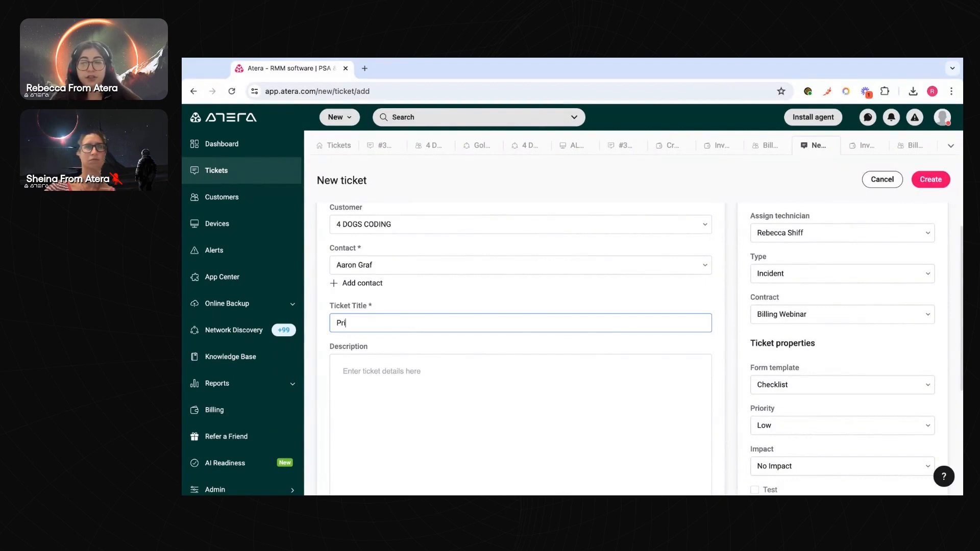
pyautogui.write('nter Problems')
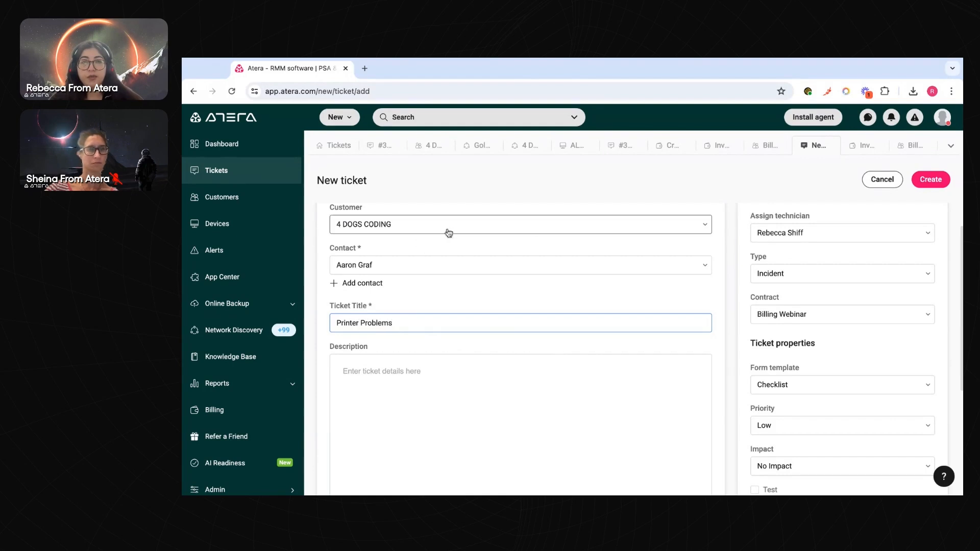
# Describe the issue in the ticket as "The customer's printer isn't working."
pyautogui.scroll(1, 408, 225)
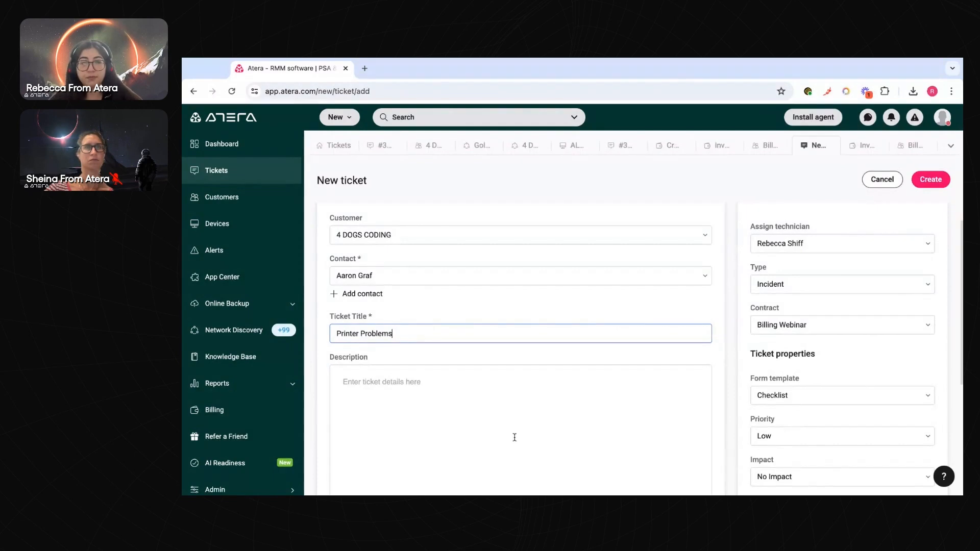
pyautogui.scroll(-1, 514, 438)
pyautogui.click(375, 349)
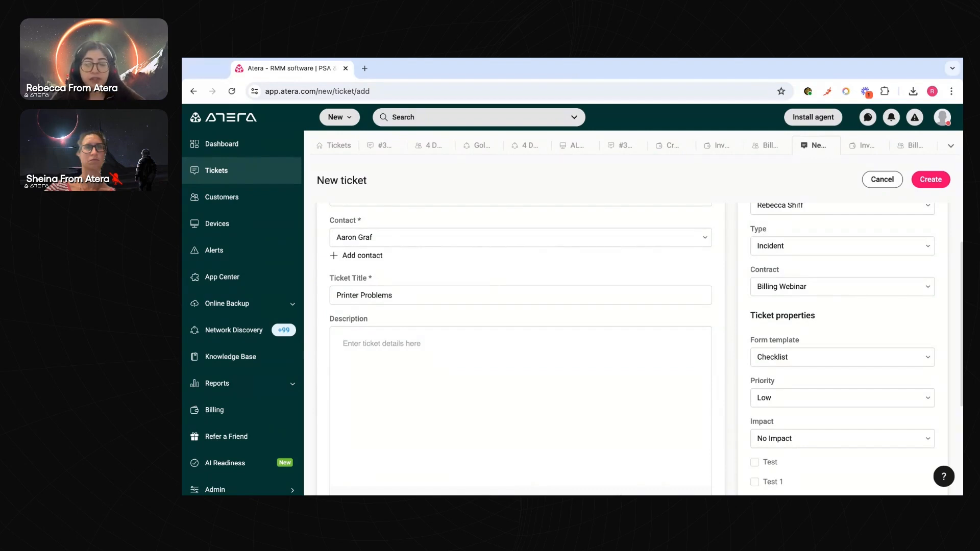
pyautogui.write('The cus')
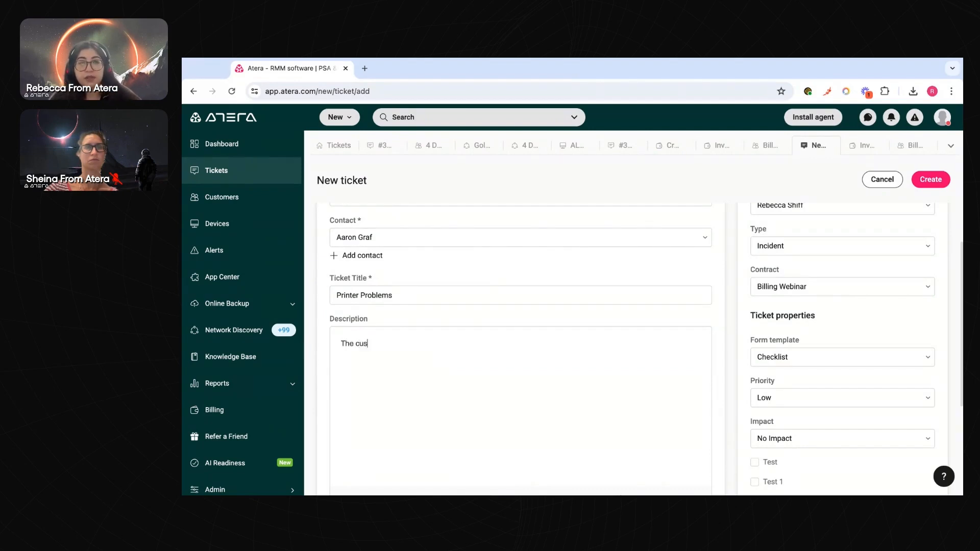
pyautogui.write('tomer')
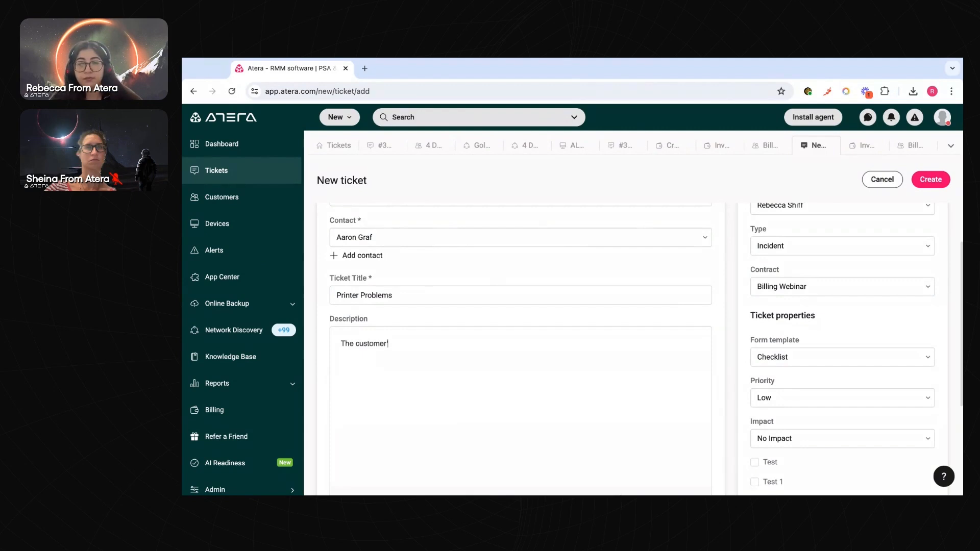
pyautogui.write("'s [ri")
pyautogui.press('BackSpace')
pyautogui.press('BackSpace')
pyautogui.press('BackSpace')
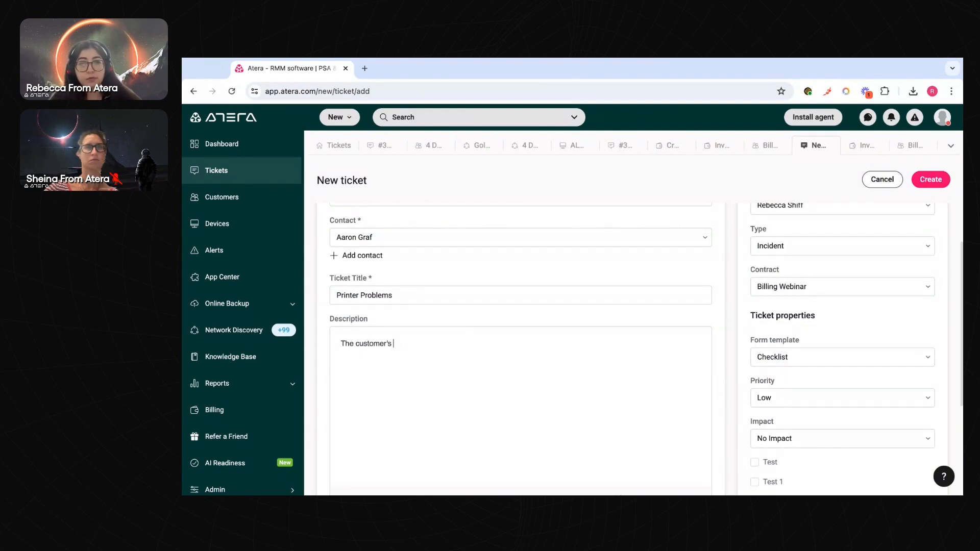
pyautogui.write('printer i')
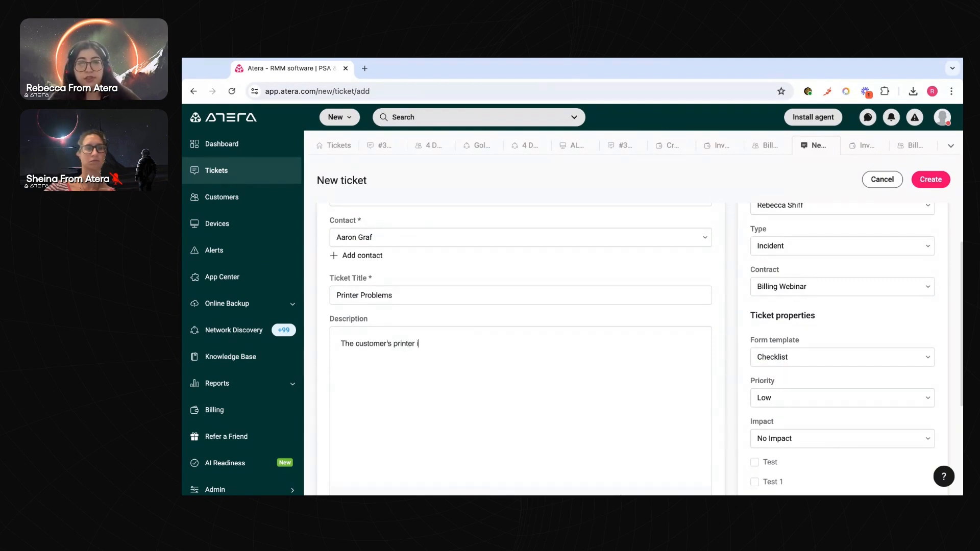
pyautogui.write("sn't working")
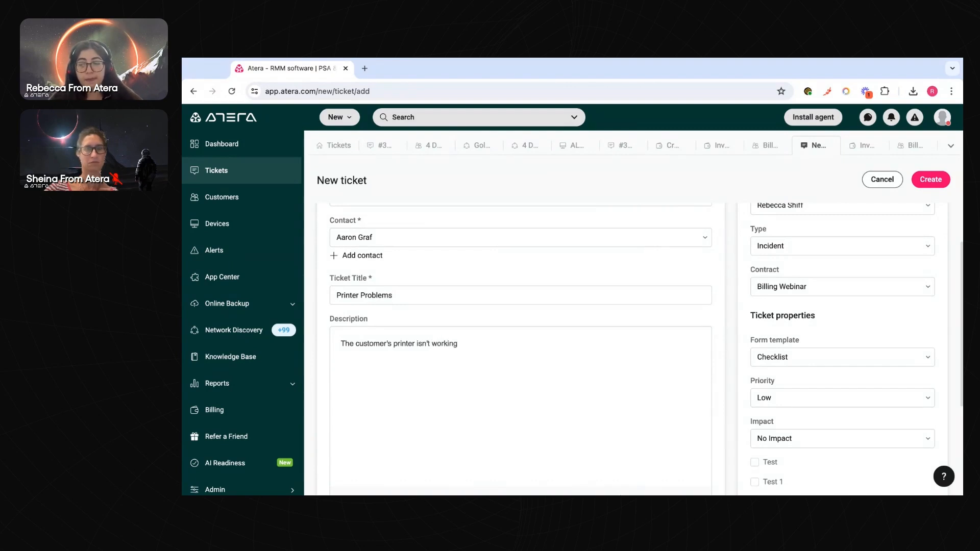
# Check the ticket's properties, keep the impact at No Impact, and create the ticket
pyautogui.scroll(-3, 448, 381)
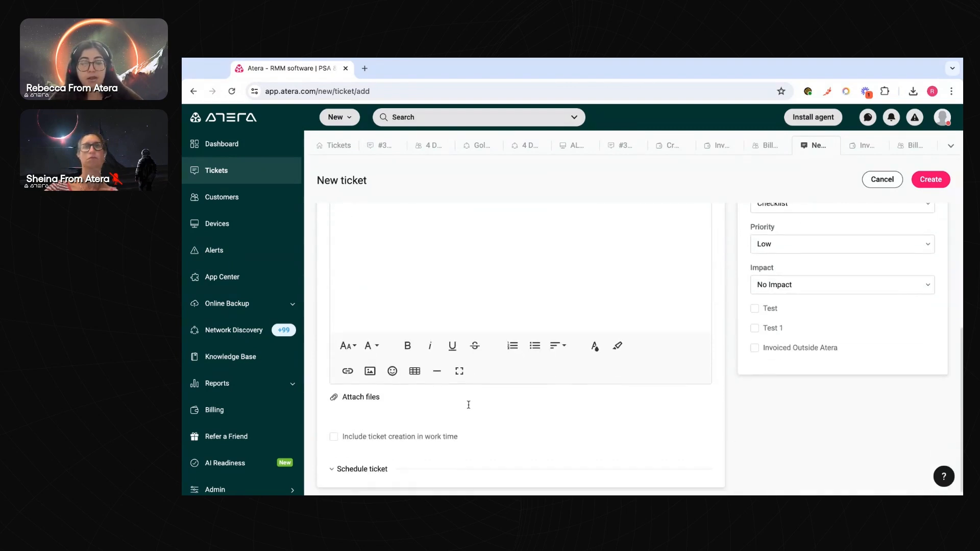
pyautogui.scroll(3, 468, 404)
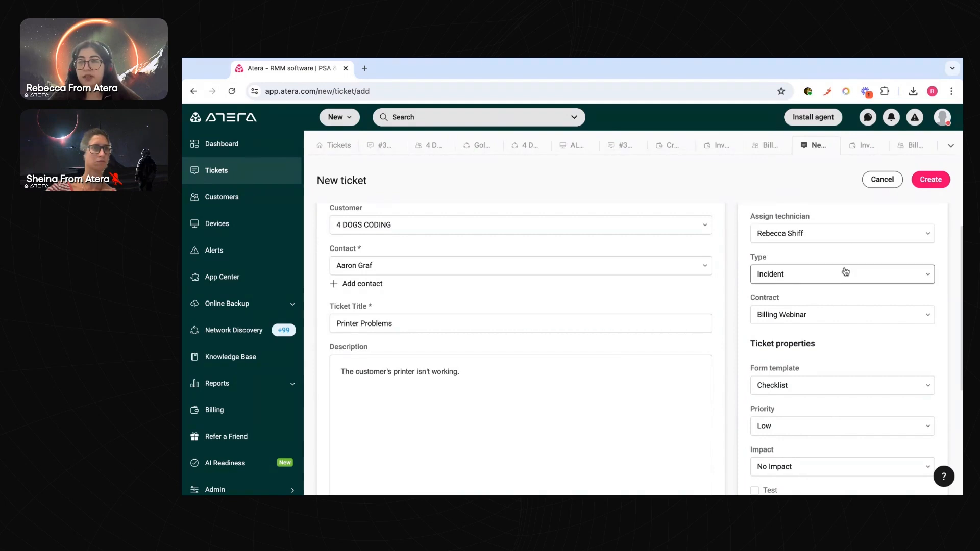
pyautogui.scroll(-1, 782, 273)
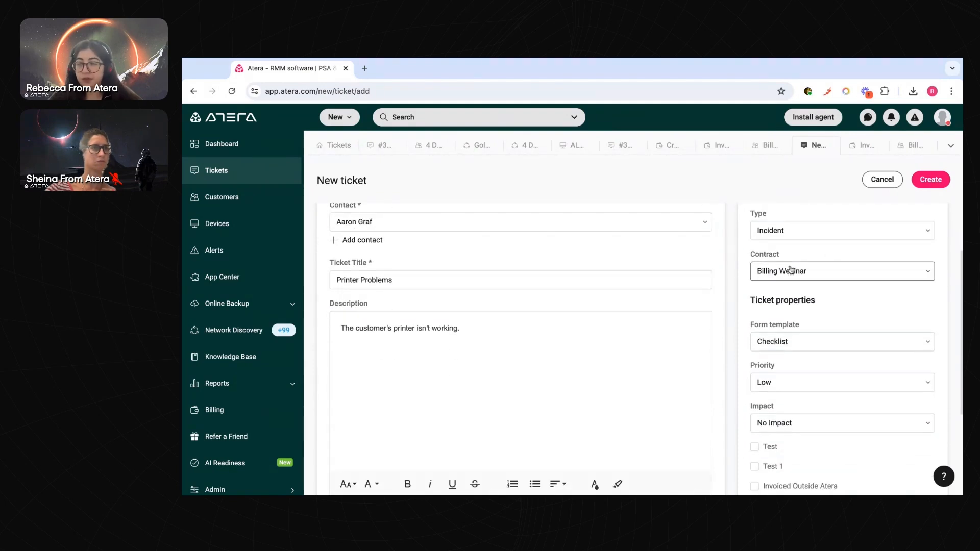
pyautogui.scroll(-3, 813, 294)
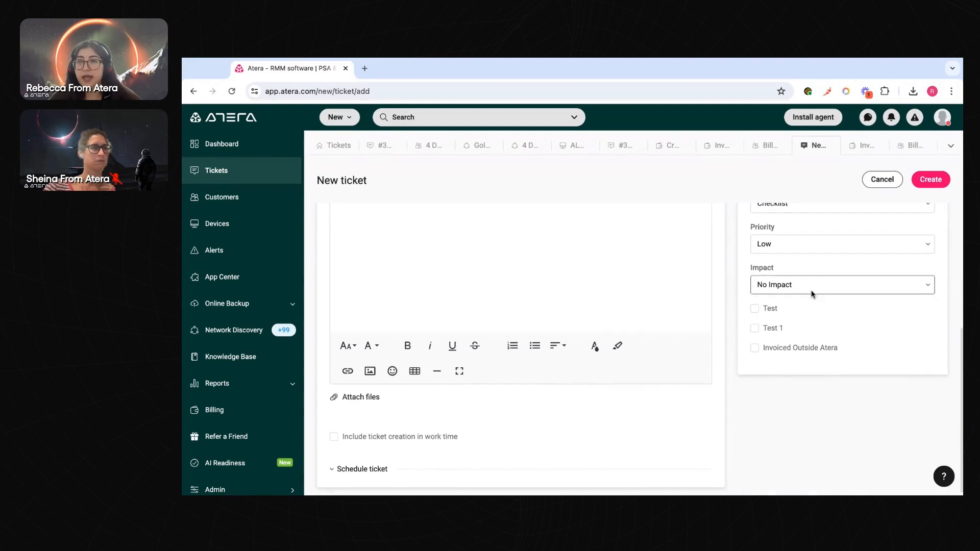
pyautogui.click(811, 293)
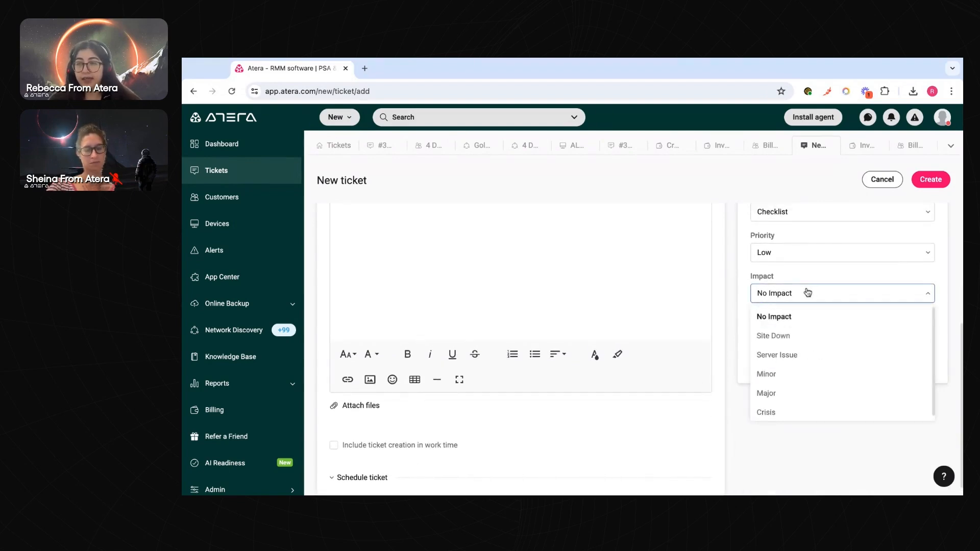
pyautogui.click(824, 320)
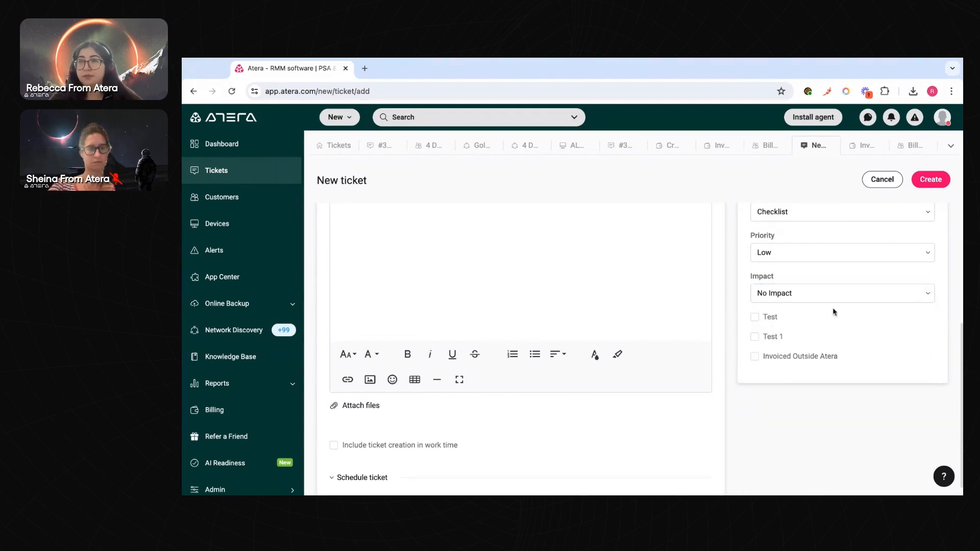
pyautogui.click(936, 184)
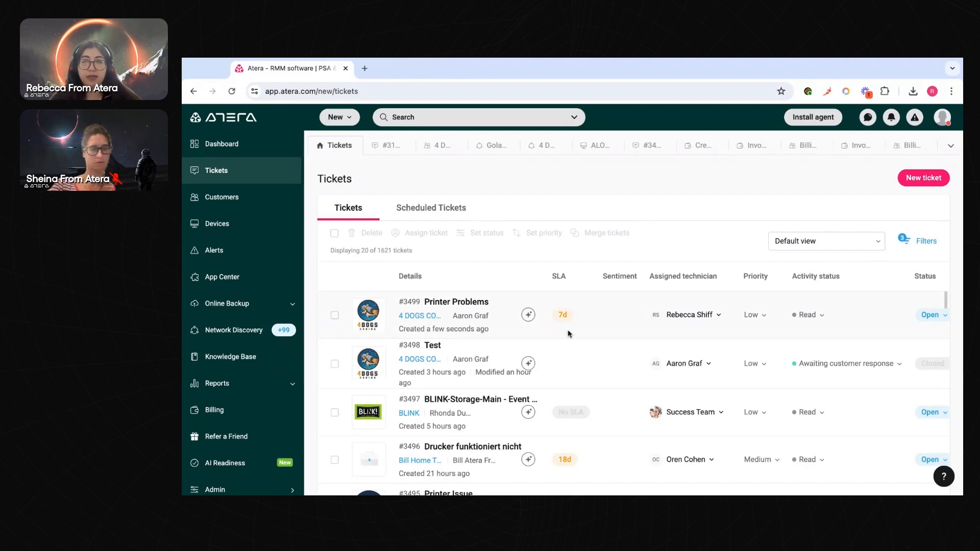
# Open the Printer Problems ticket from the tickets list and look through its activity and conversation
pyautogui.moveTo(458, 307)
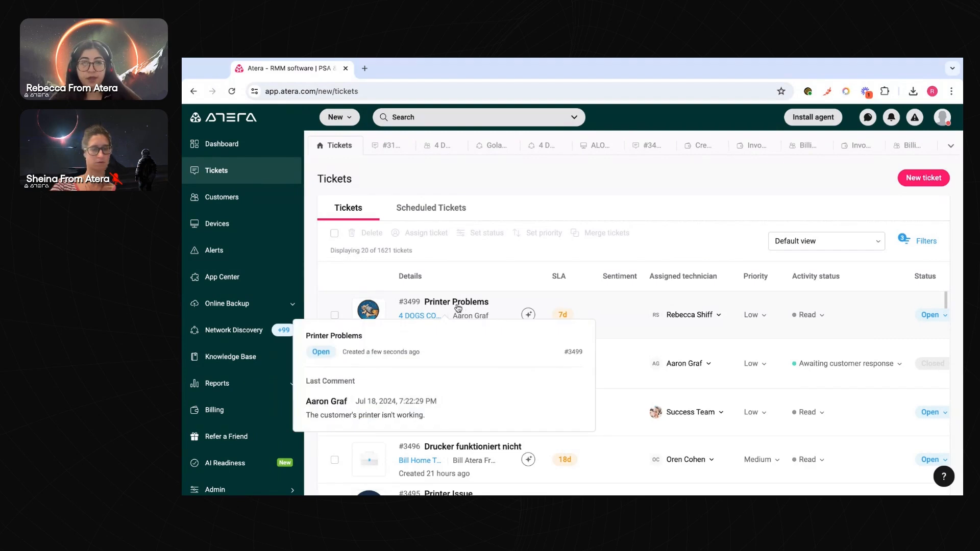
pyautogui.click(458, 305)
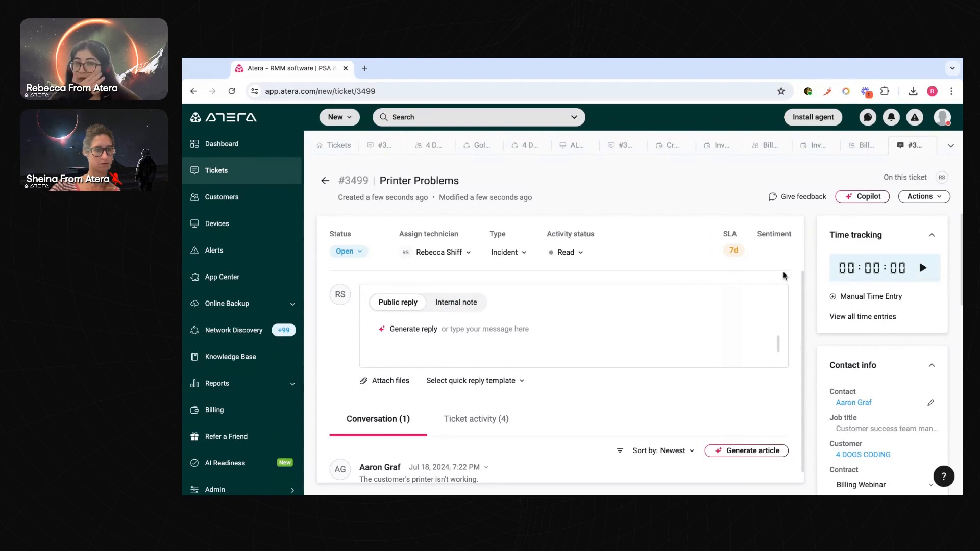
pyautogui.scroll(-1, 485, 413)
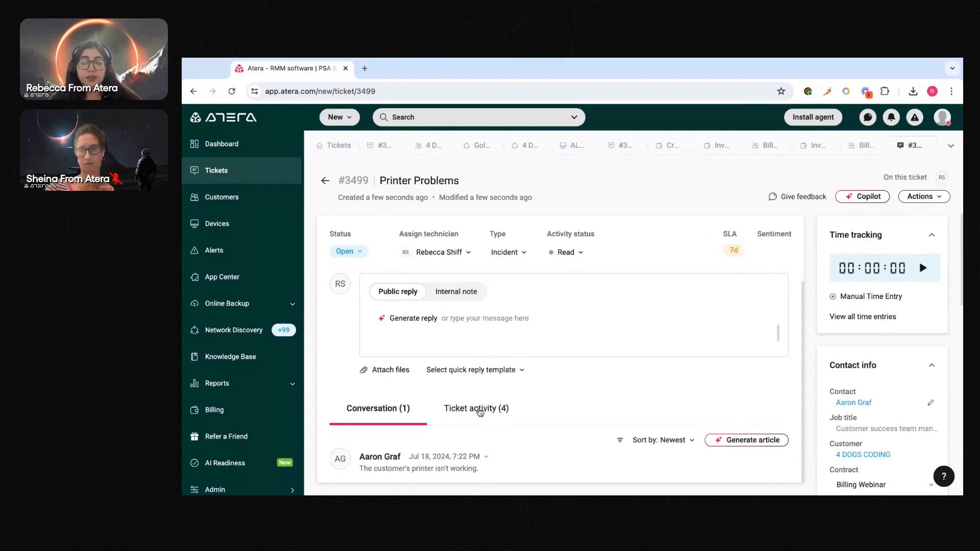
pyautogui.click(479, 410)
pyautogui.click(380, 410)
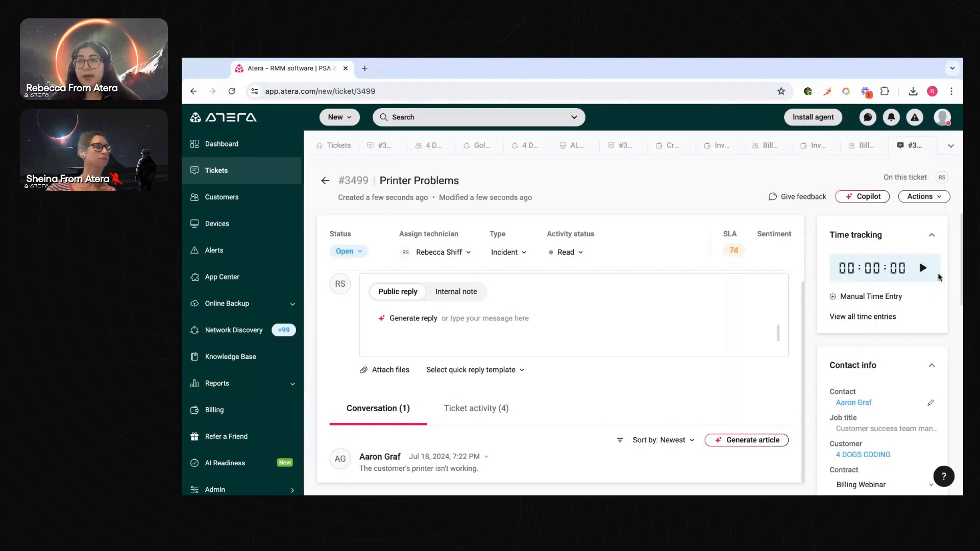
# Start the time tracking timer on the Printer Problems ticket
pyautogui.click(925, 269)
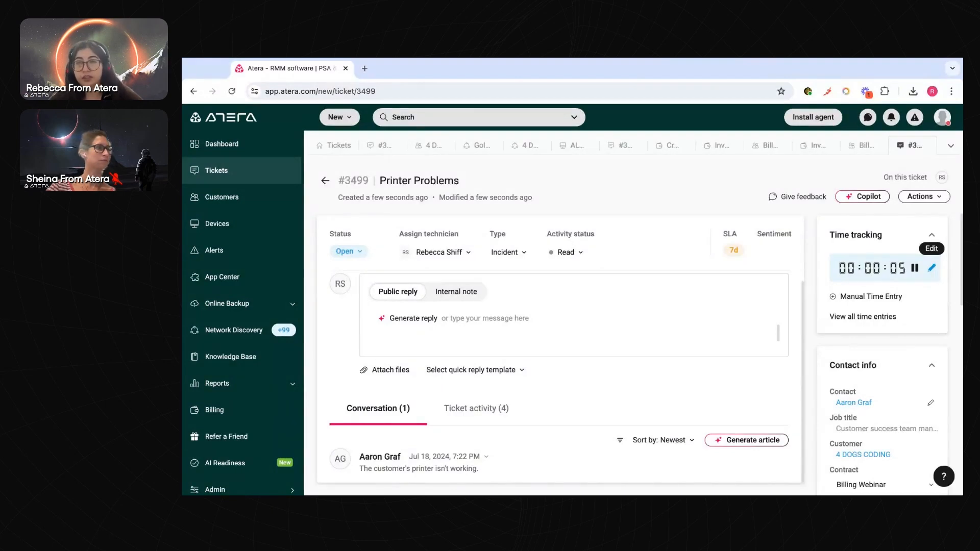
# Pause the time tracking timer on the Printer Problems ticket
pyautogui.click(918, 270)
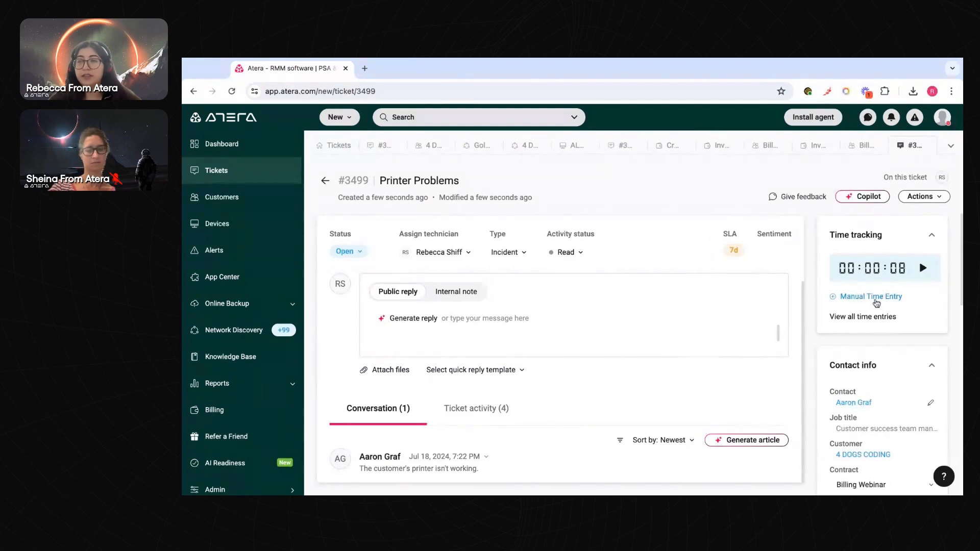
# Examine the manual time entry form, including its additional date, billable, rate and technician options, and leave without adding an entry
pyautogui.click(877, 303)
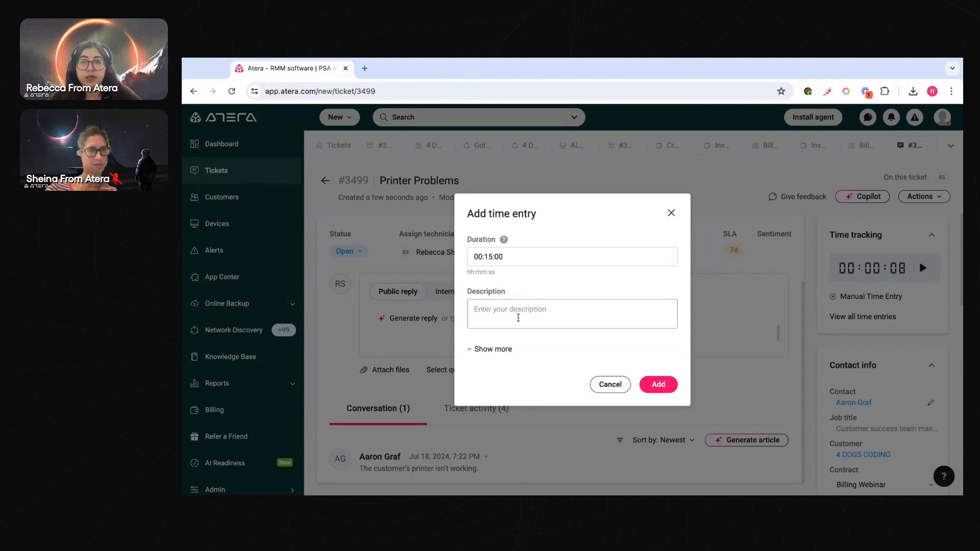
pyautogui.click(518, 317)
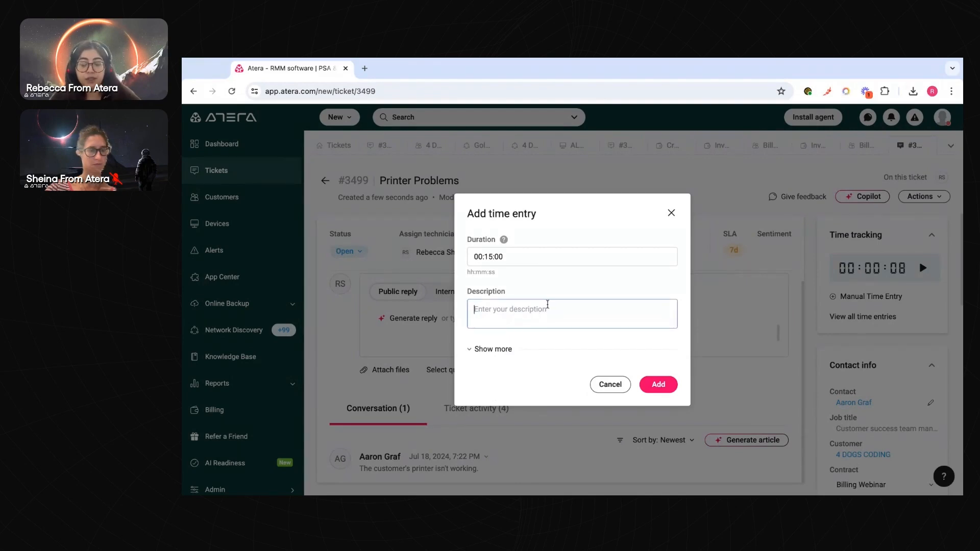
pyautogui.click(485, 349)
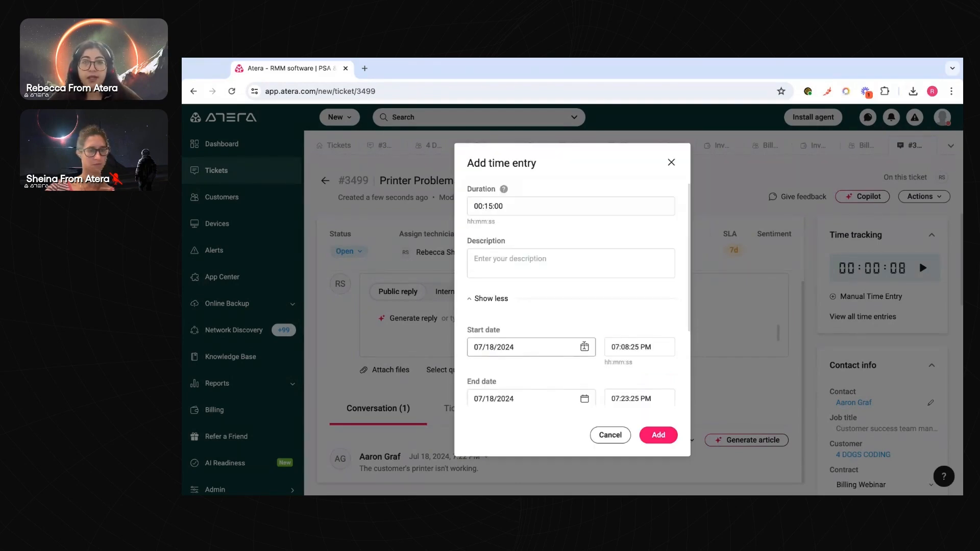
pyautogui.scroll(-2, 483, 317)
pyautogui.scroll(-3, 562, 300)
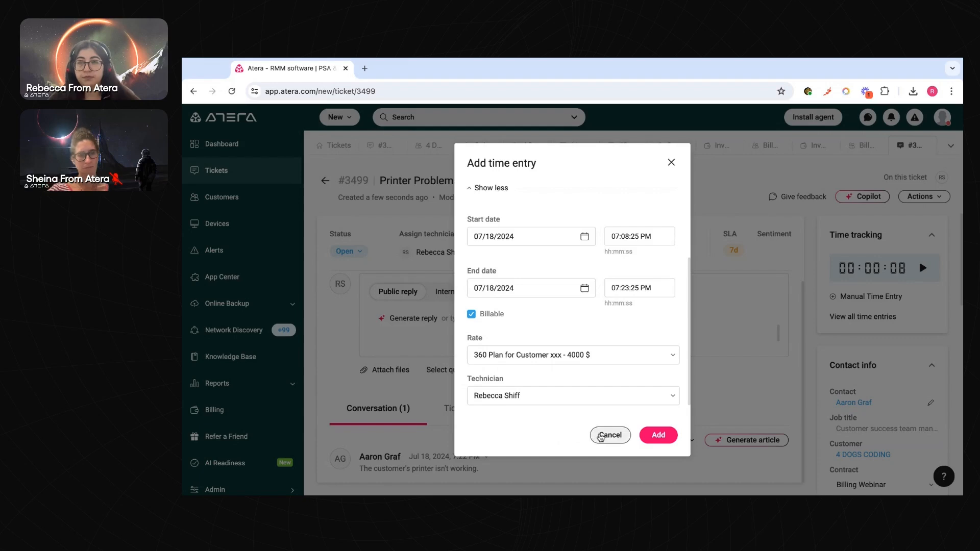
pyautogui.click(600, 438)
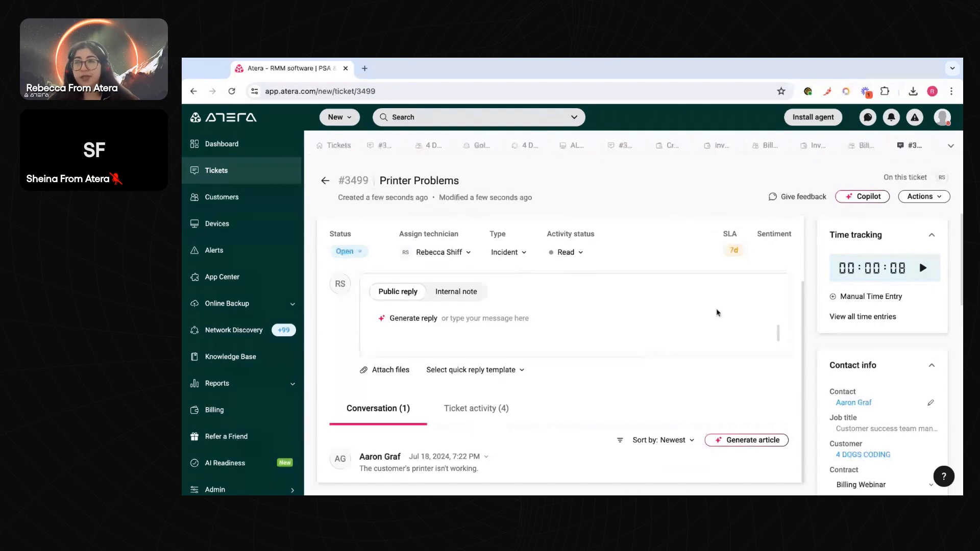
# Start a new product record in the ticket's products and expenses and select Brother Printer - $300.00
pyautogui.click(927, 198)
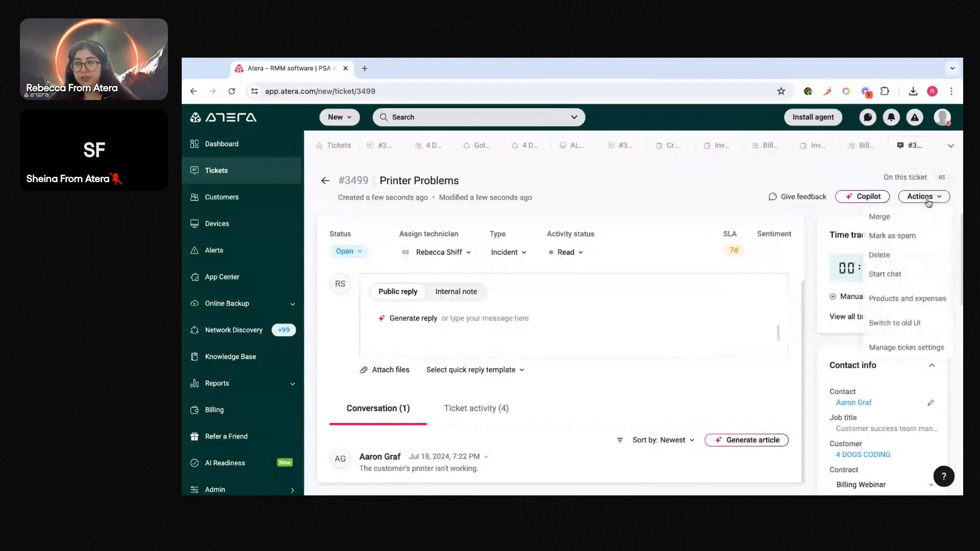
pyautogui.click(913, 301)
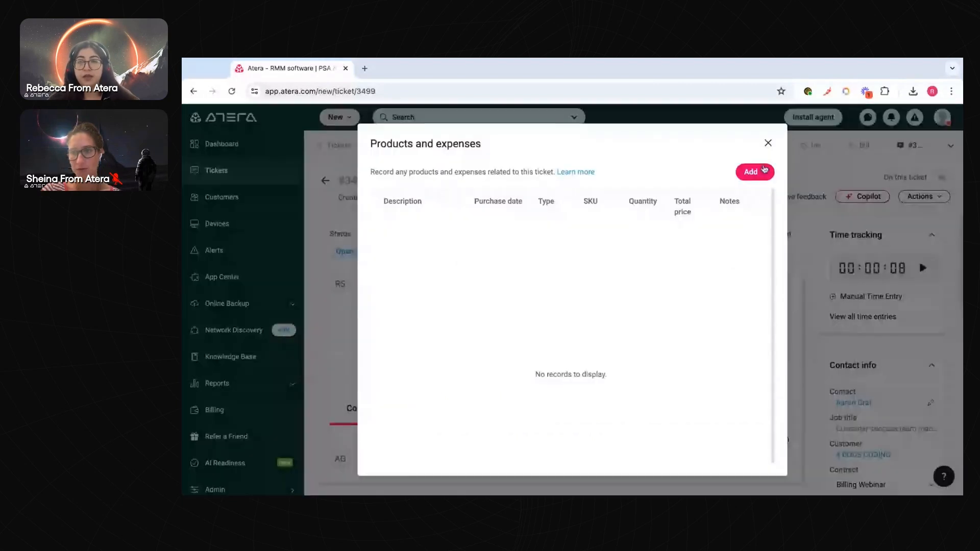
pyautogui.click(762, 172)
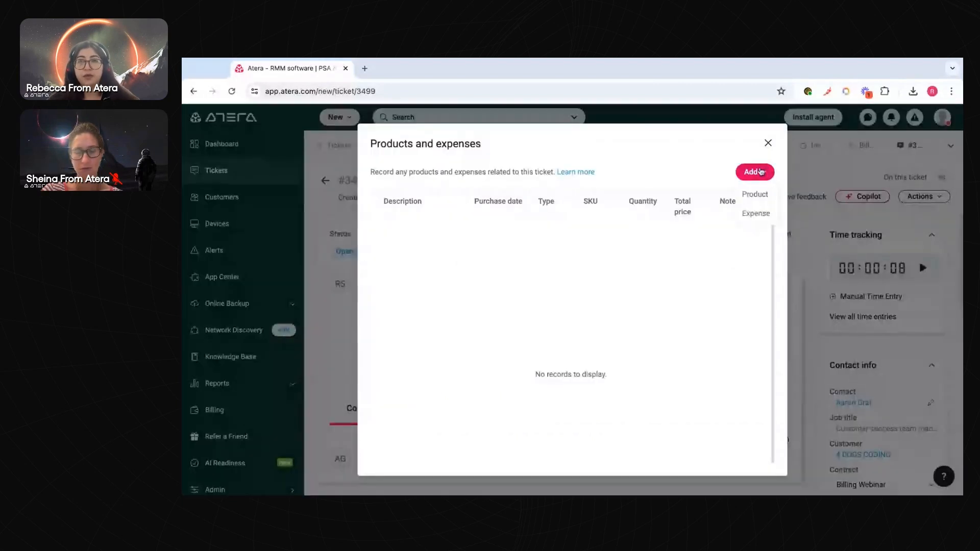
pyautogui.click(756, 194)
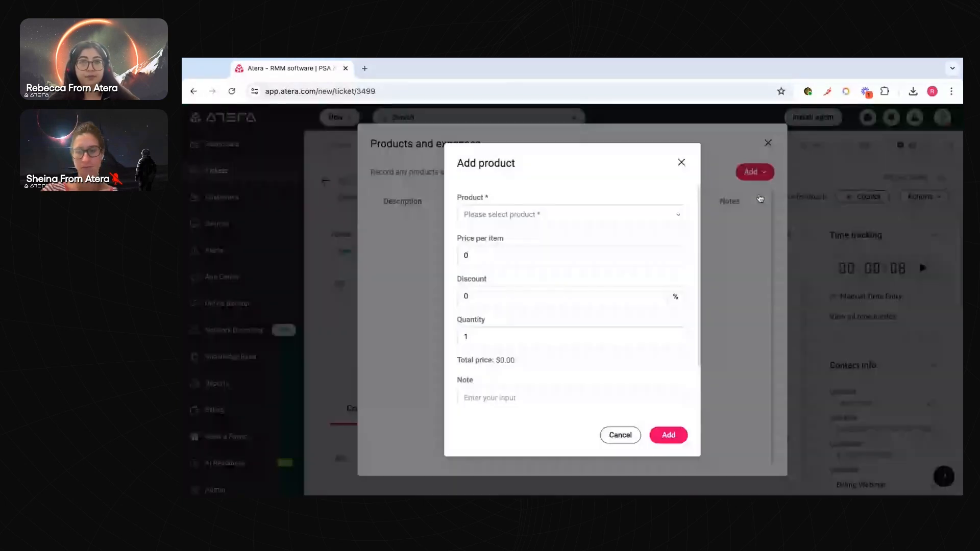
pyautogui.click(492, 218)
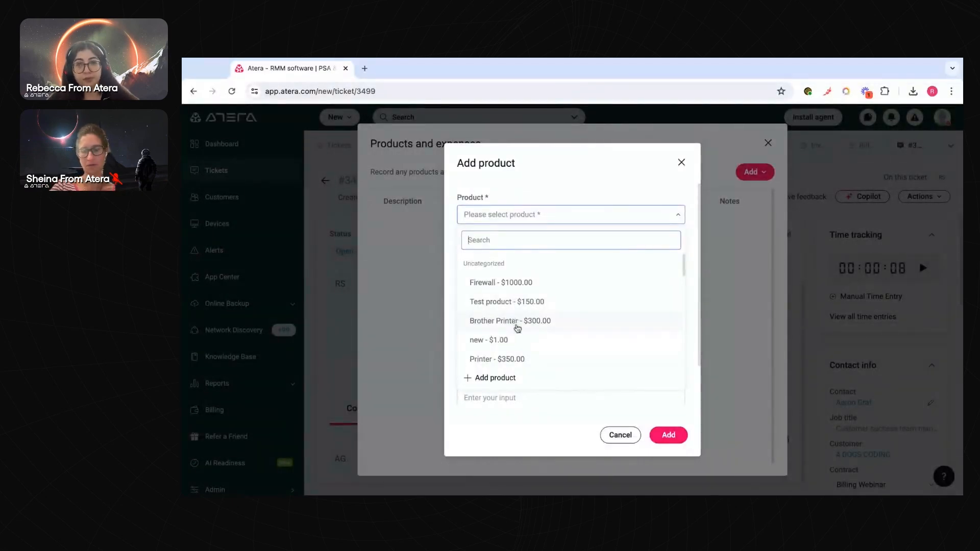
pyautogui.click(516, 323)
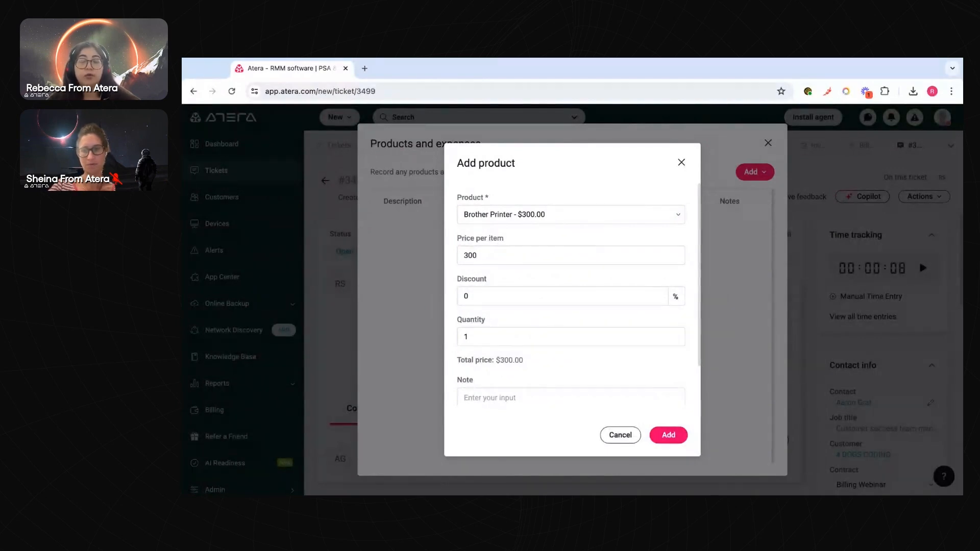
# Check the product choices and the printer's additional technician and purchase date details, and add the product to the ticket
pyautogui.click(558, 216)
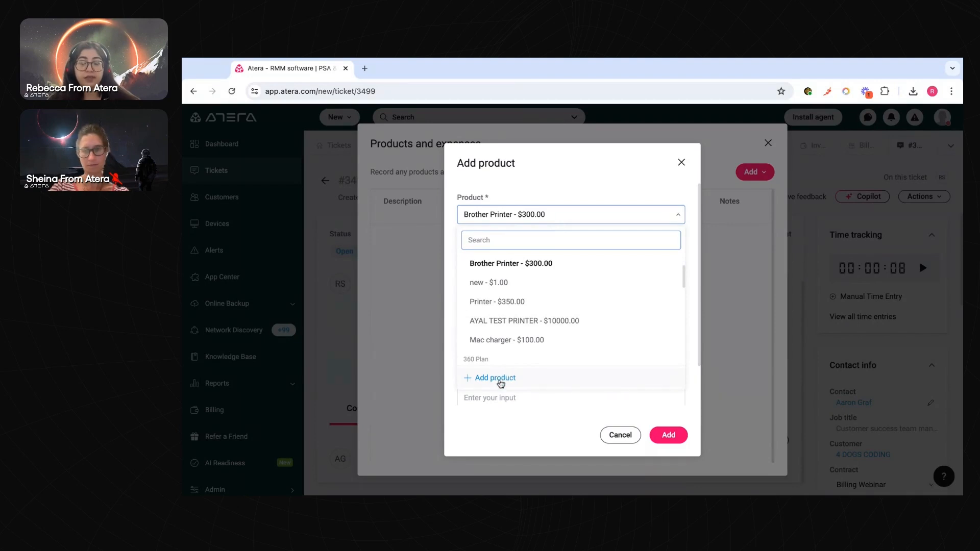
pyautogui.click(589, 189)
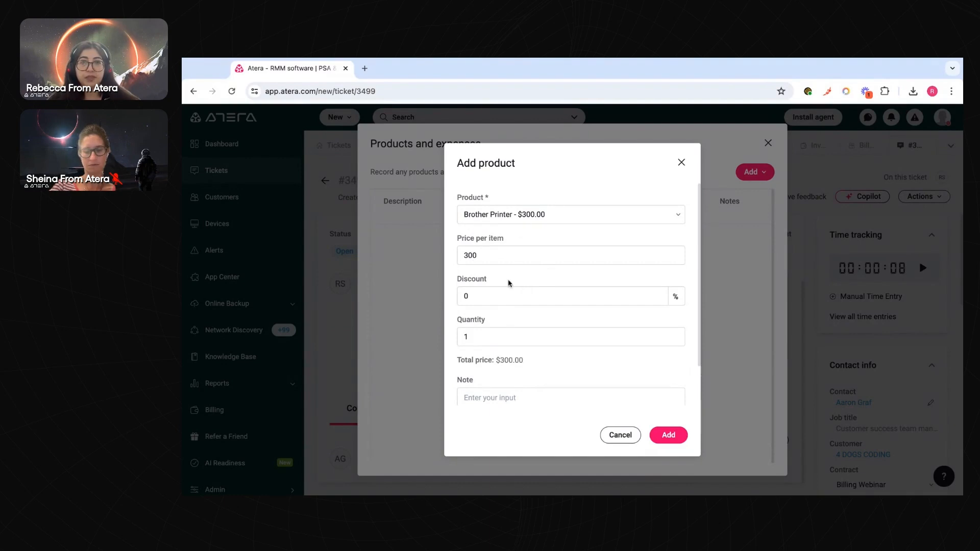
pyautogui.scroll(-1, 514, 255)
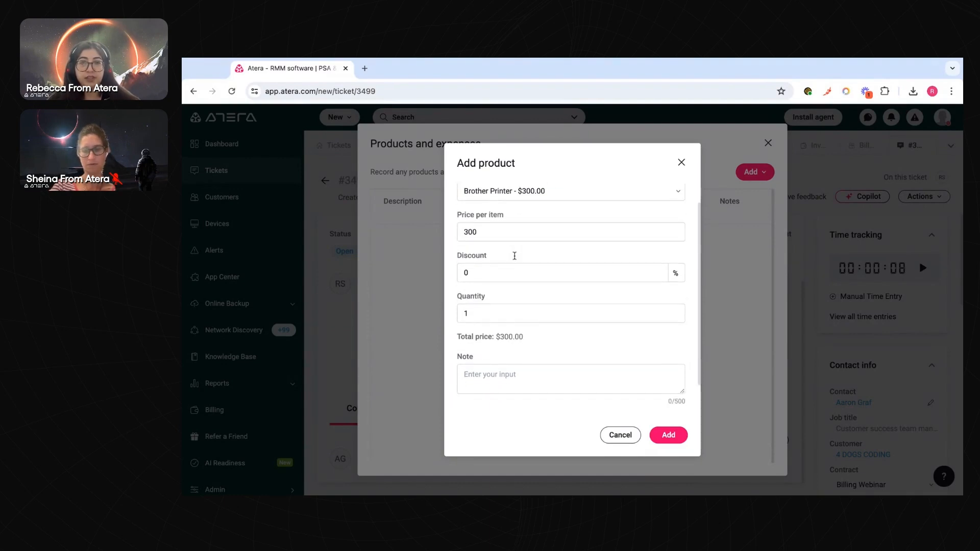
pyautogui.scroll(-1, 526, 313)
pyautogui.click(486, 404)
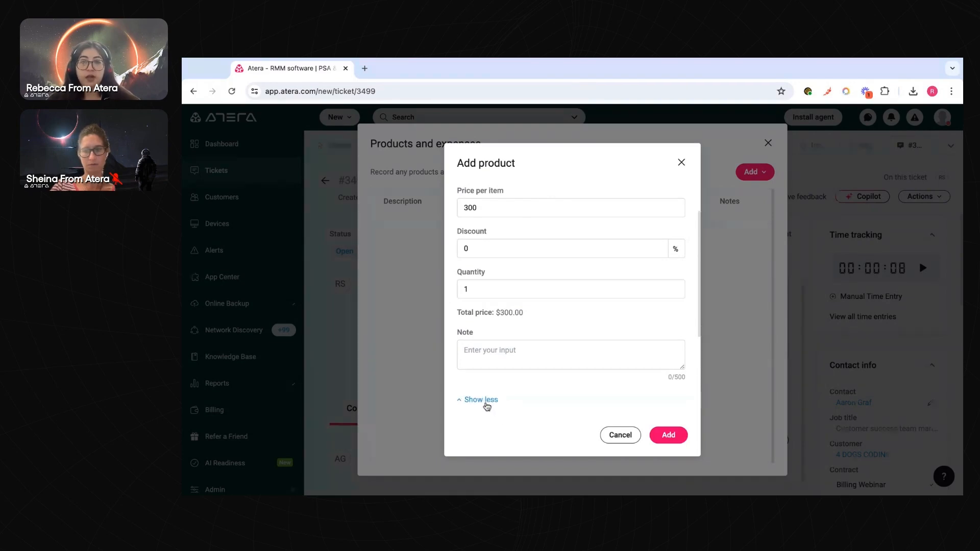
pyautogui.scroll(-5, 488, 406)
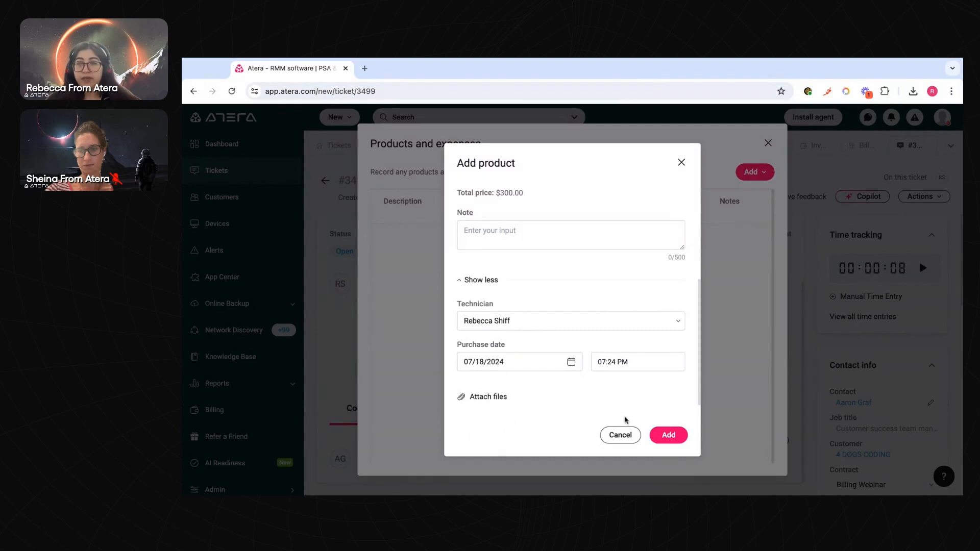
pyautogui.click(679, 436)
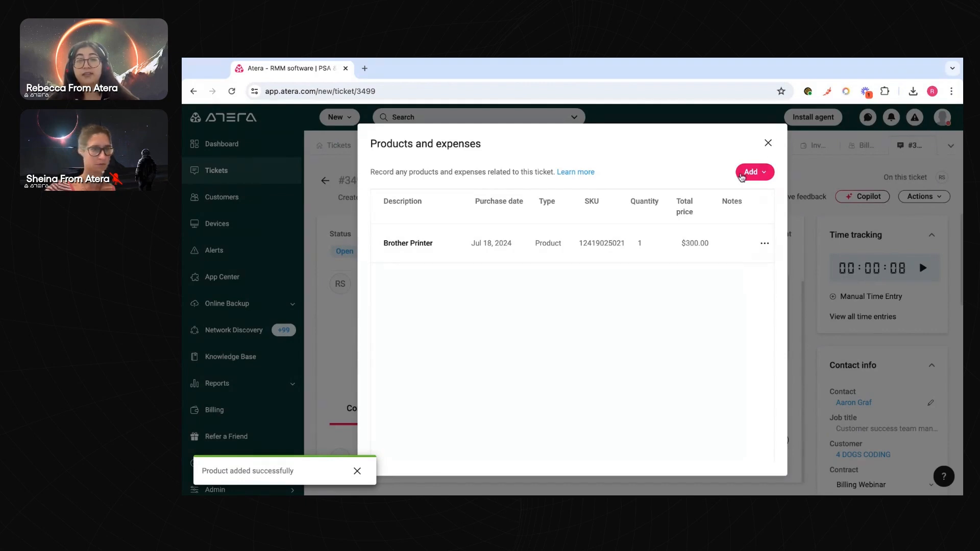
# Start a new expense record for the ticket, search for "gas" and select Gas Per Mile - $3.50
pyautogui.click(742, 177)
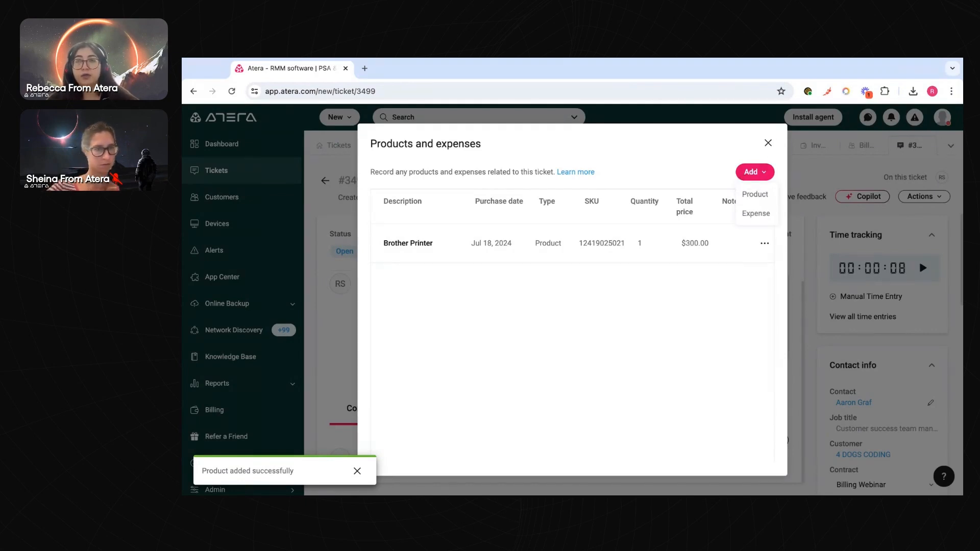
pyautogui.click(763, 215)
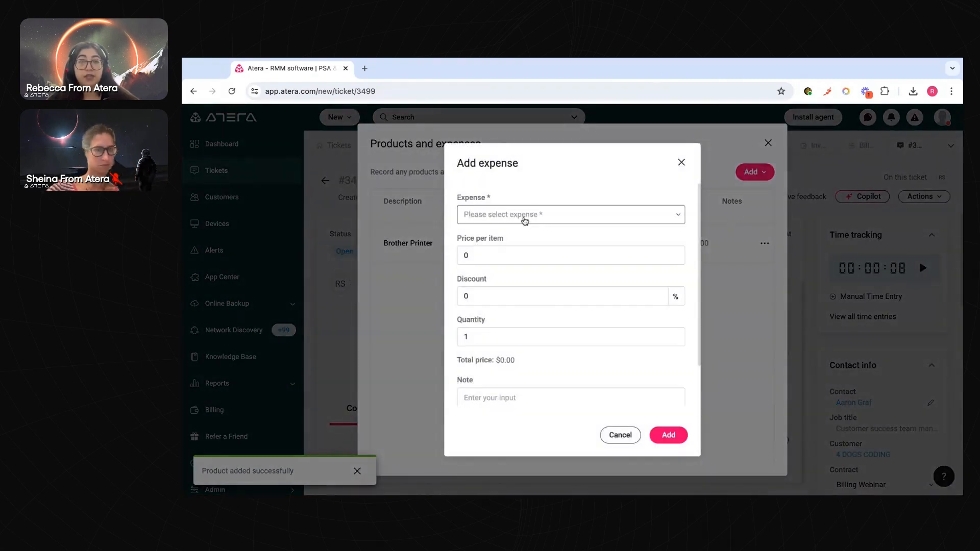
pyautogui.click(523, 219)
pyautogui.write('gas')
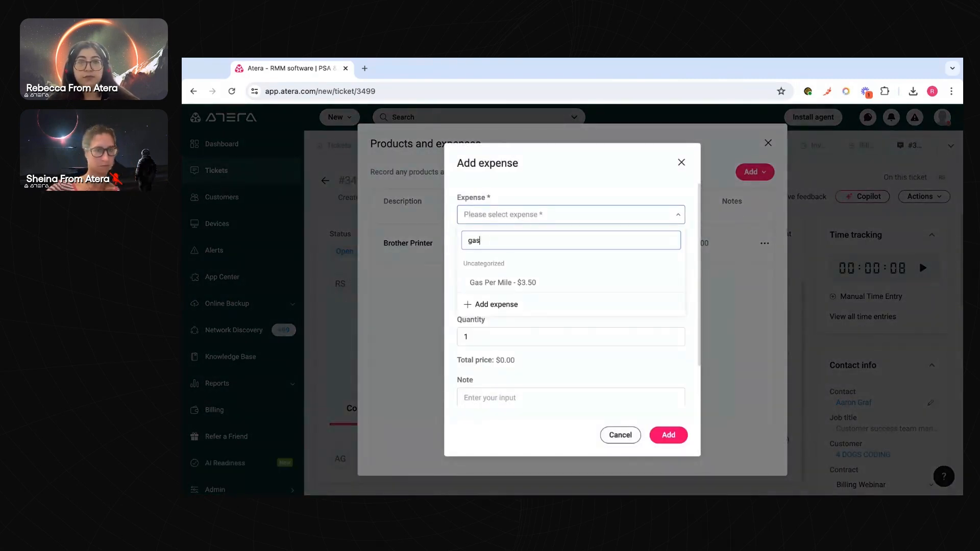
pyautogui.click(521, 282)
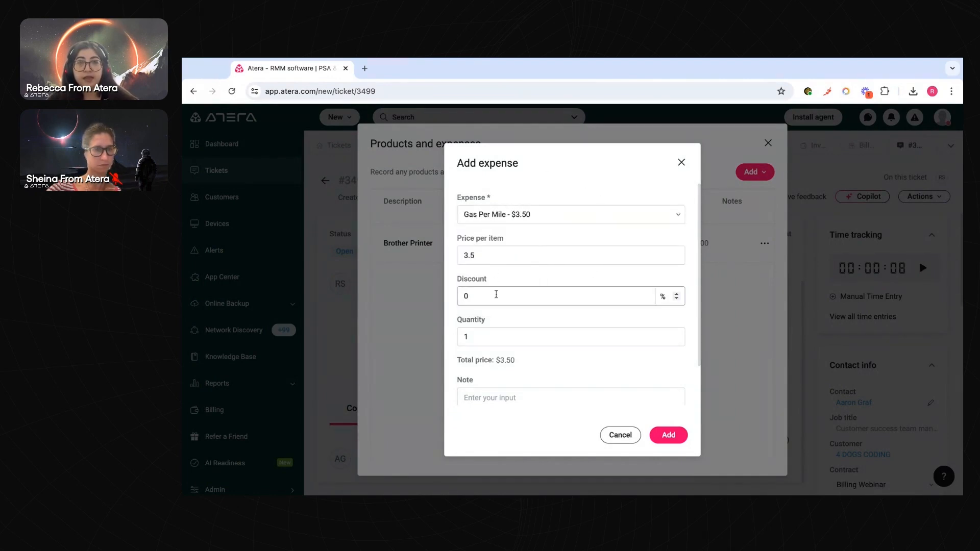
# Set the gas expense's quantity to 25, add it to the ticket and close the products and expenses list
pyautogui.click(490, 336)
pyautogui.press('BackSpace')
pyautogui.write('2')
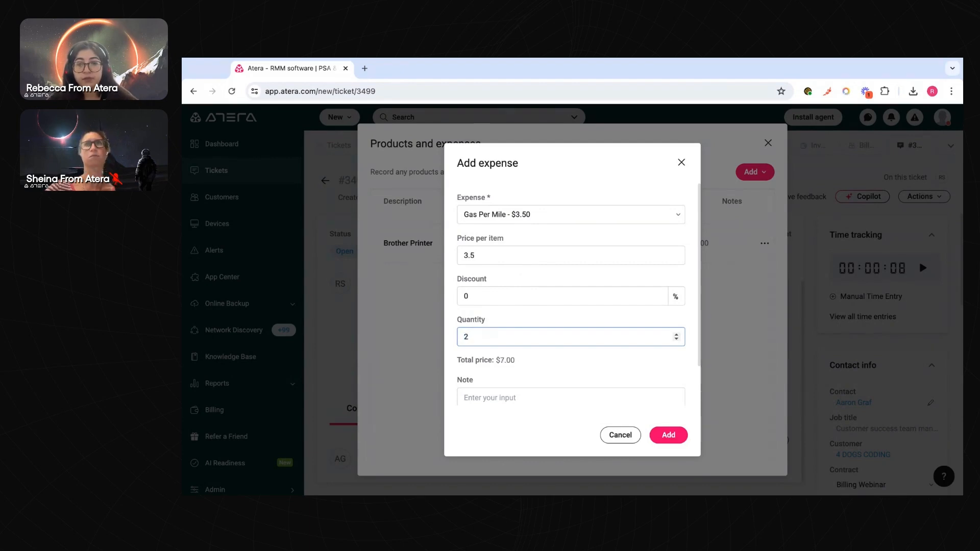
pyautogui.write('5')
pyautogui.click(518, 312)
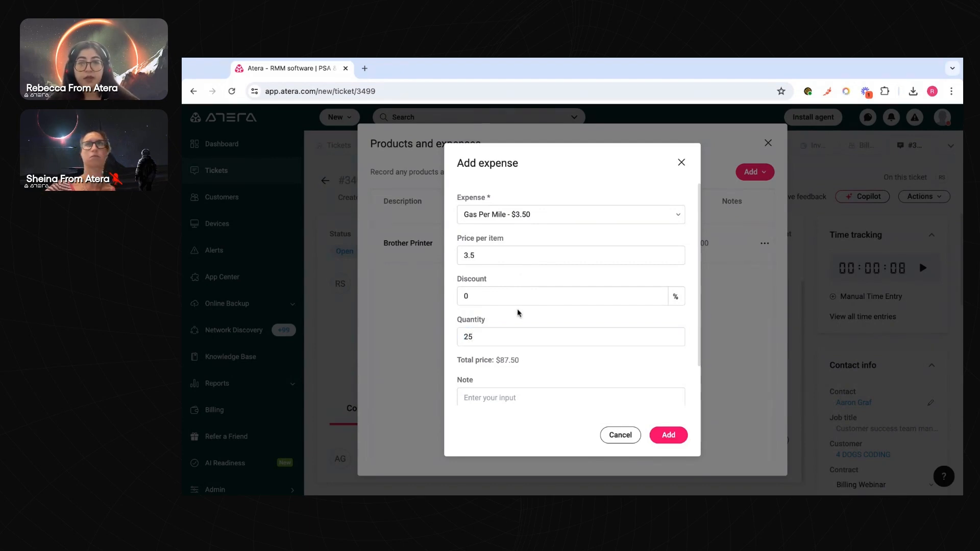
pyautogui.scroll(-2, 518, 312)
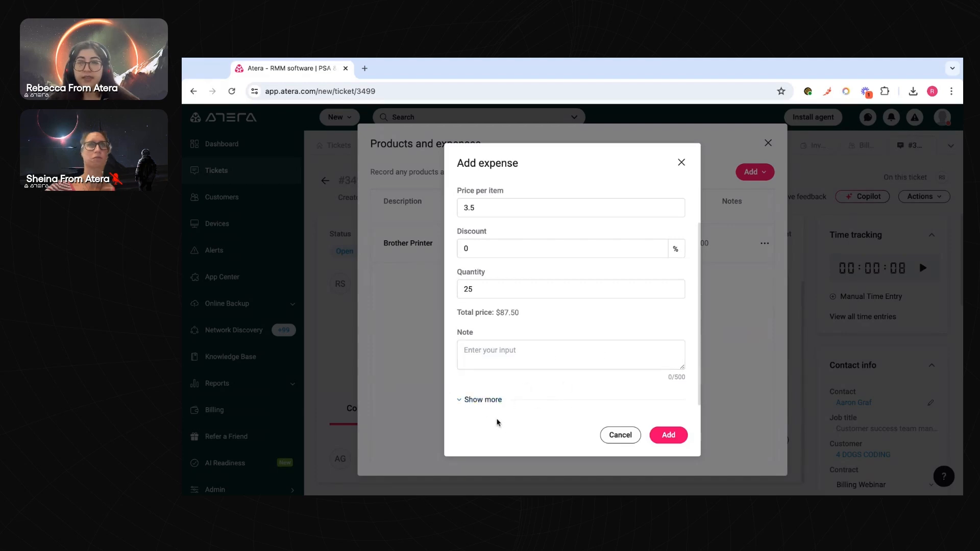
pyautogui.click(668, 435)
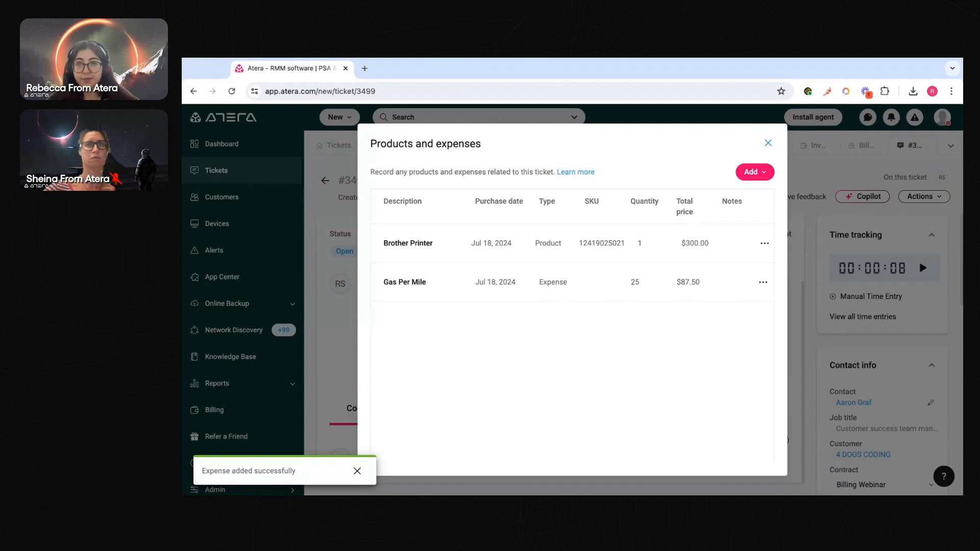
pyautogui.click(768, 143)
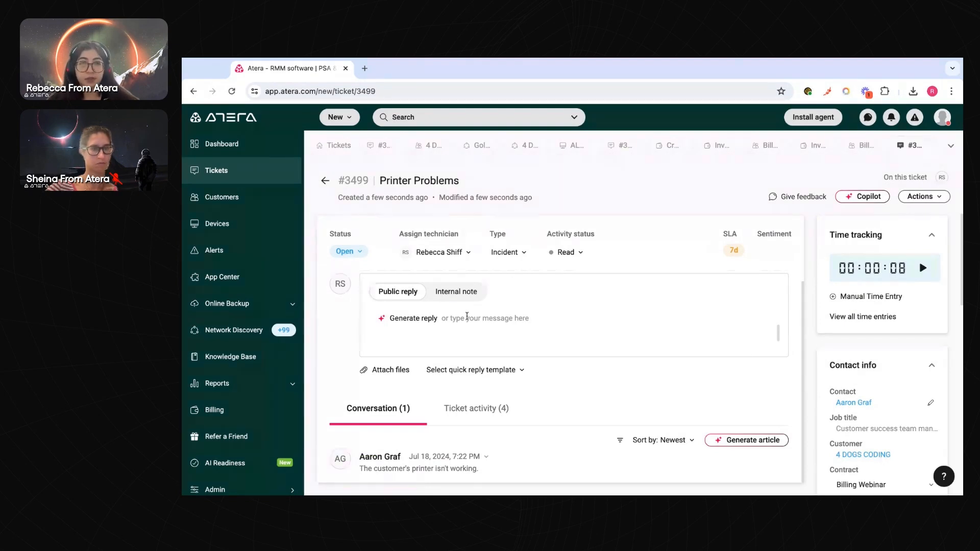
# Change the Printer Problems ticket's status to Closed
pyautogui.click(357, 252)
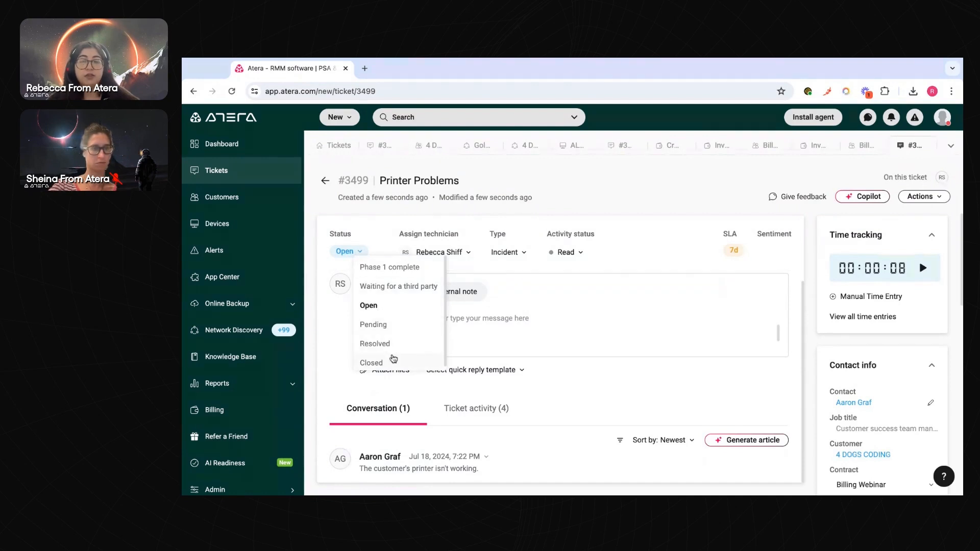
pyautogui.click(393, 360)
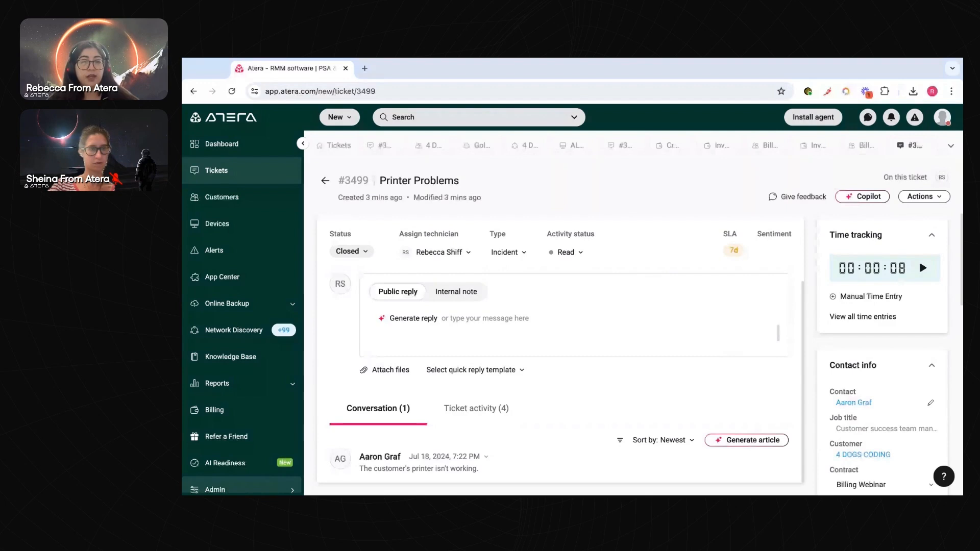
# Examine the ticket options in the admin account settings, including timer behavior, billable time, default entry duration and ticket rounding
pyautogui.click(229, 489)
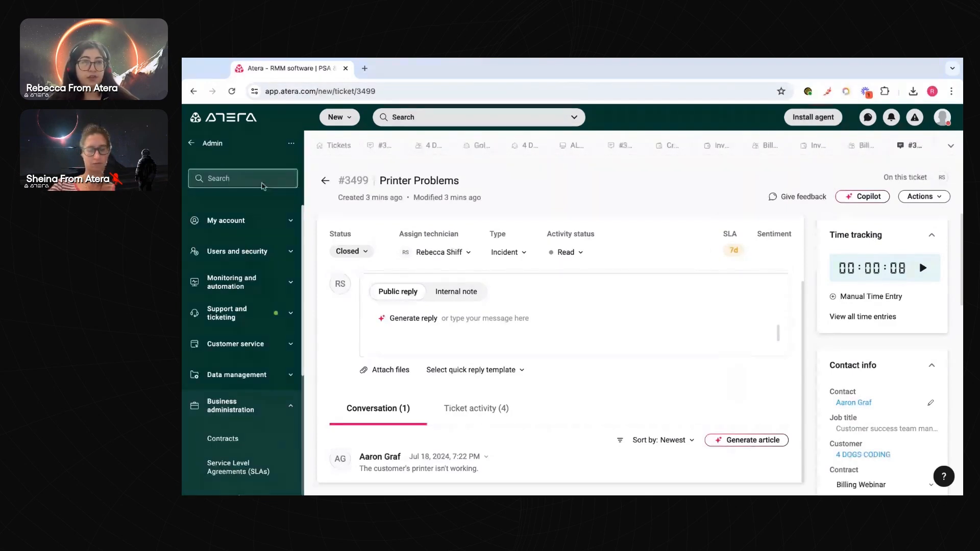
pyautogui.click(239, 220)
pyautogui.click(223, 263)
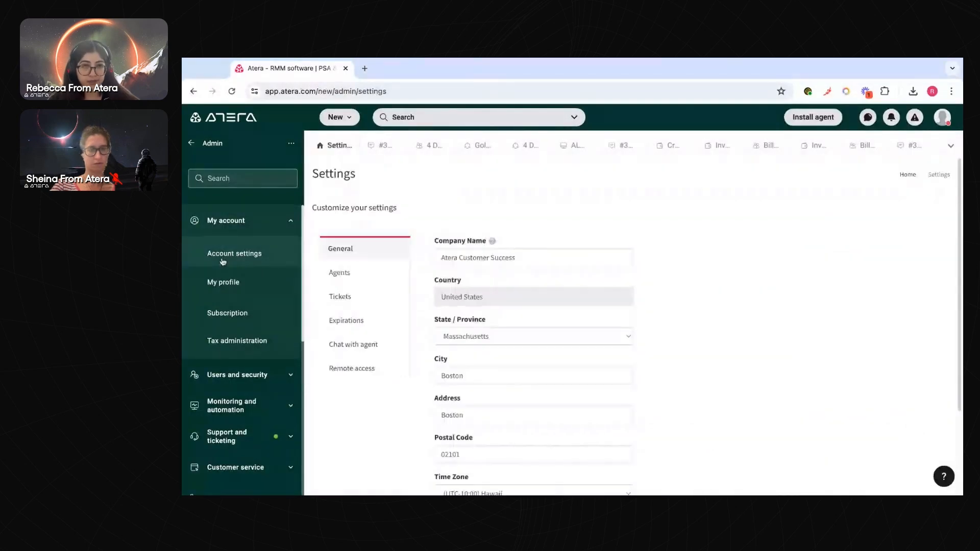
pyautogui.click(350, 303)
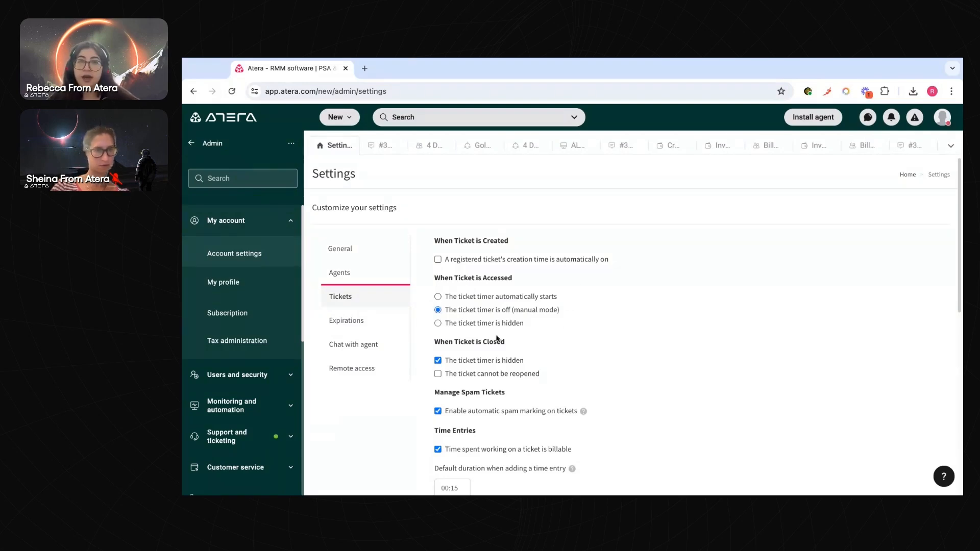
pyautogui.scroll(-3, 580, 315)
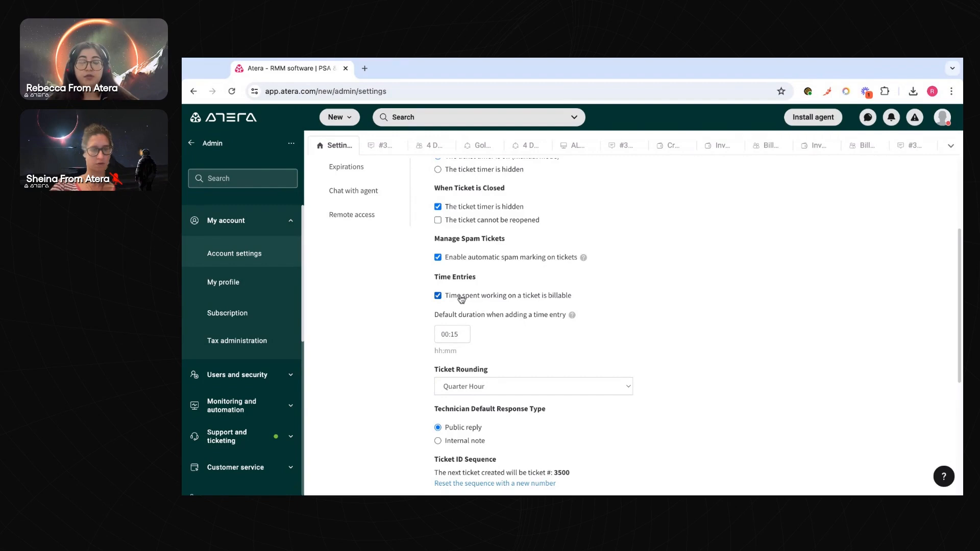
pyautogui.doubleClick(493, 295)
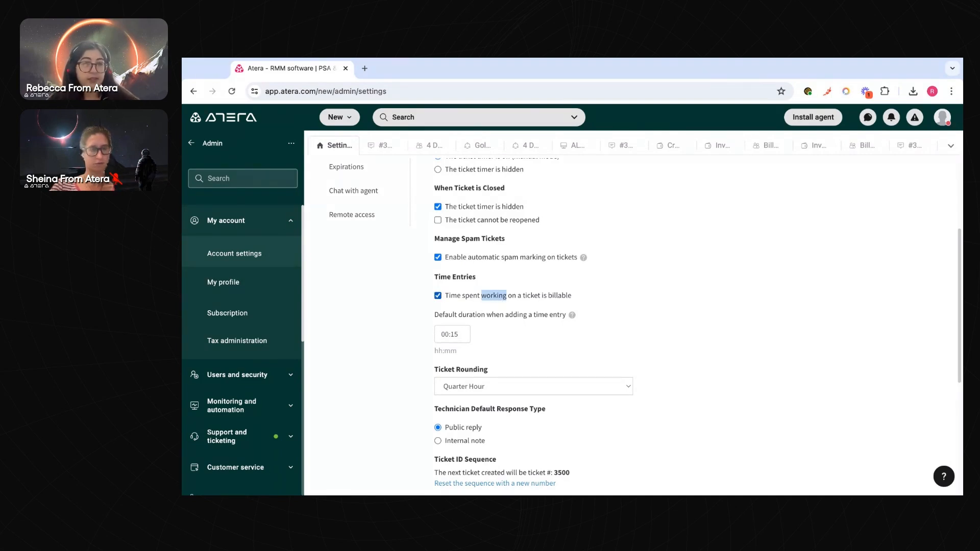
pyautogui.click(400, 330)
pyautogui.scroll(-1, 512, 357)
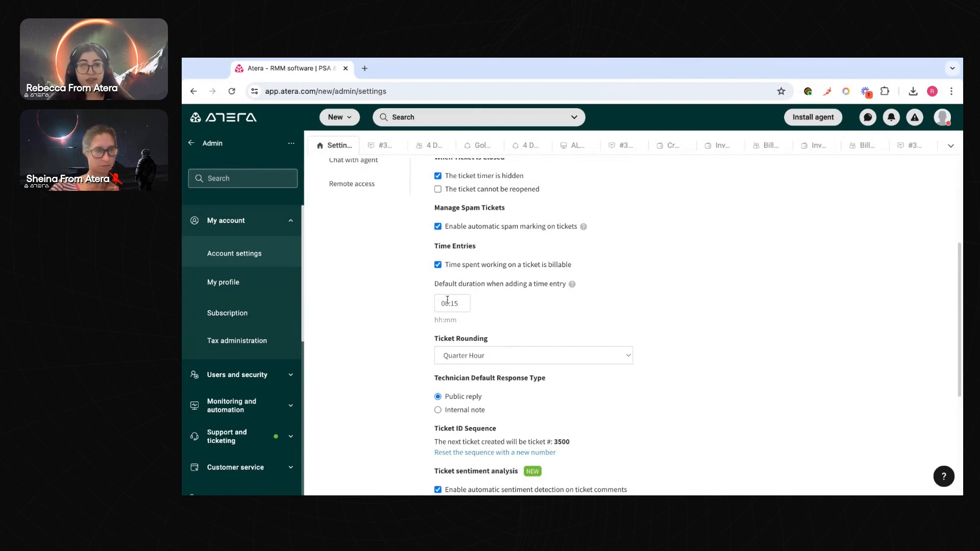
# Save the ticket settings with Quarter Hour ticket rounding and open the Billing page
pyautogui.scroll(-1, 539, 370)
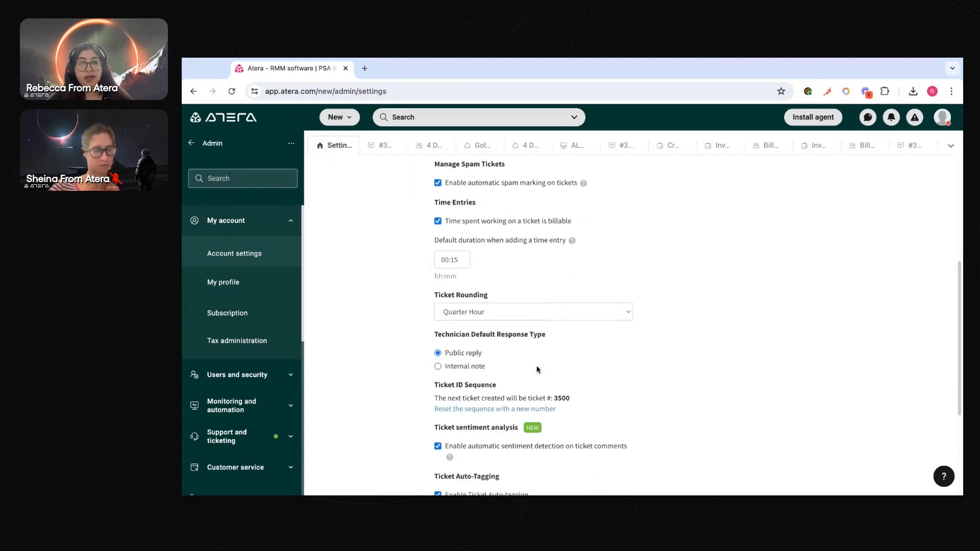
pyautogui.click(496, 311)
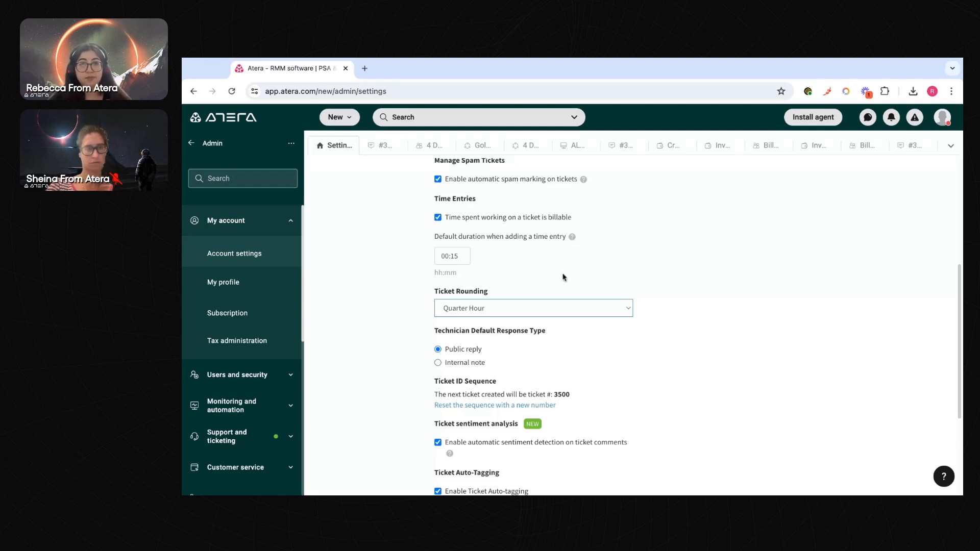
pyautogui.scroll(-3, 615, 323)
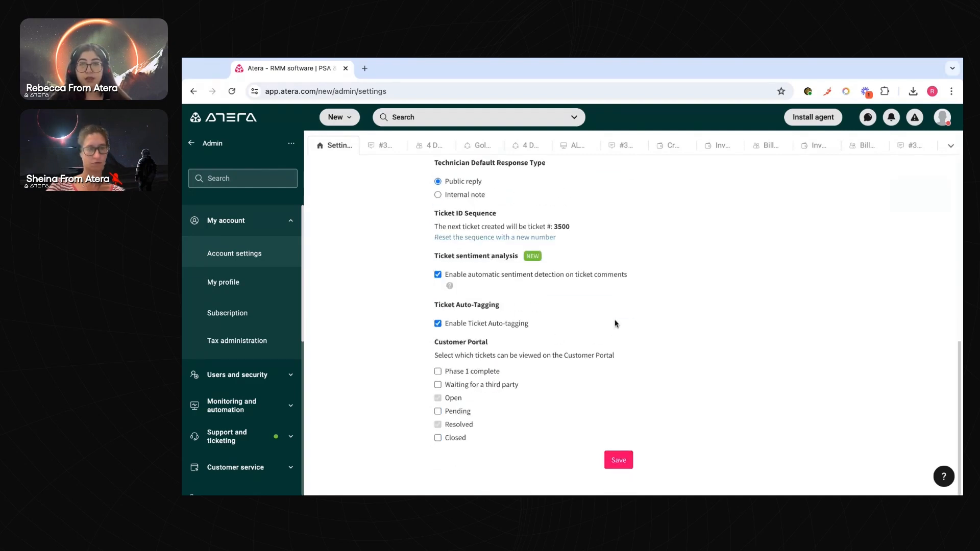
pyautogui.click(619, 461)
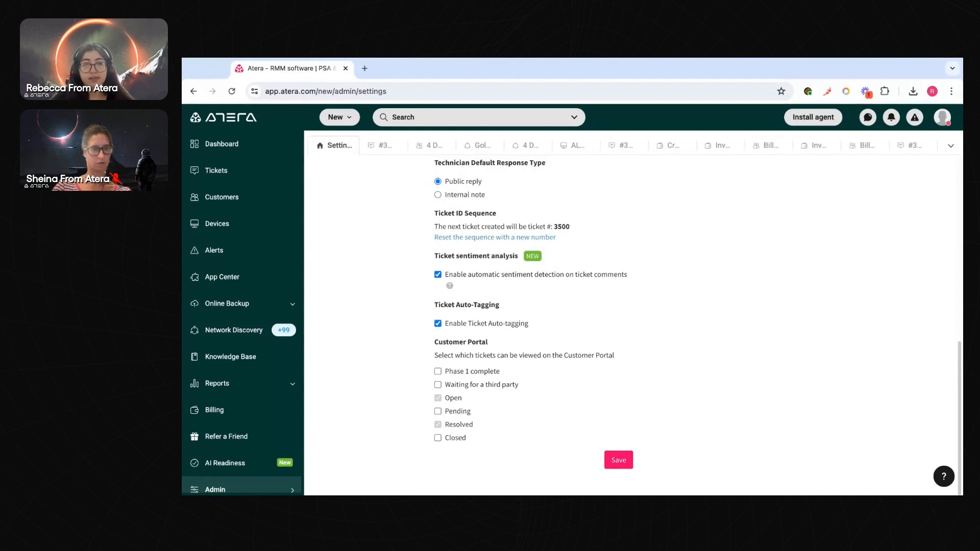
pyautogui.click(266, 417)
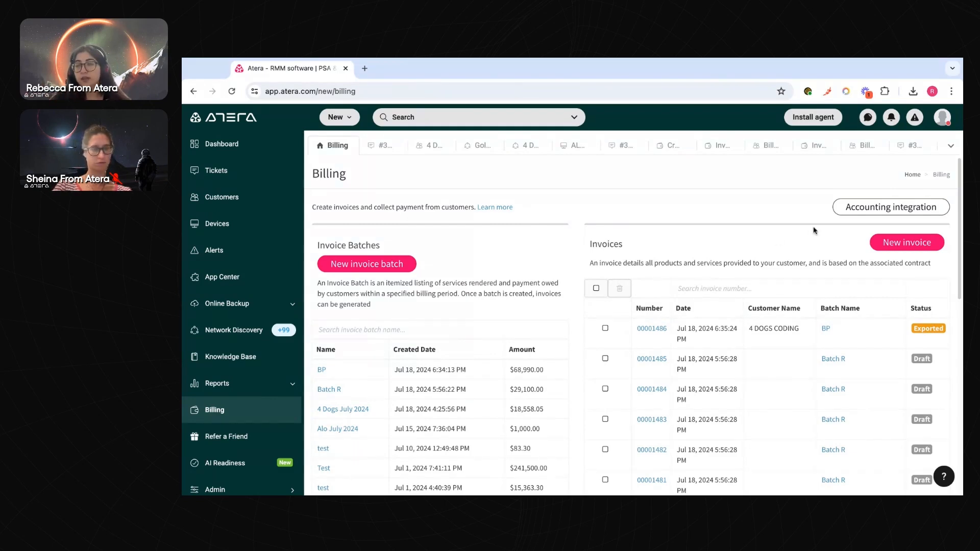
# Draft a new invoice with a Labor line at the 25 an hour rate, quantity 2, and a second empty row
pyautogui.click(892, 247)
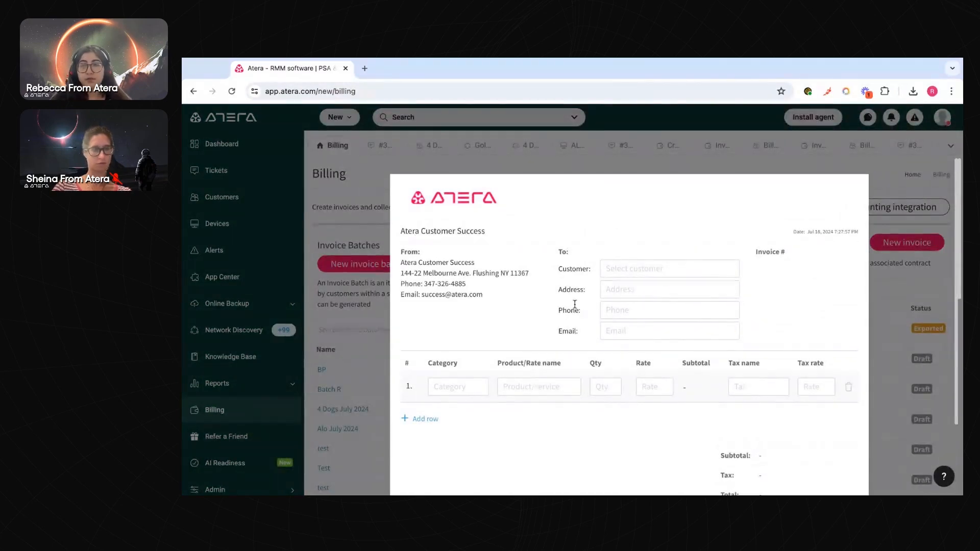
pyautogui.scroll(-2, 650, 326)
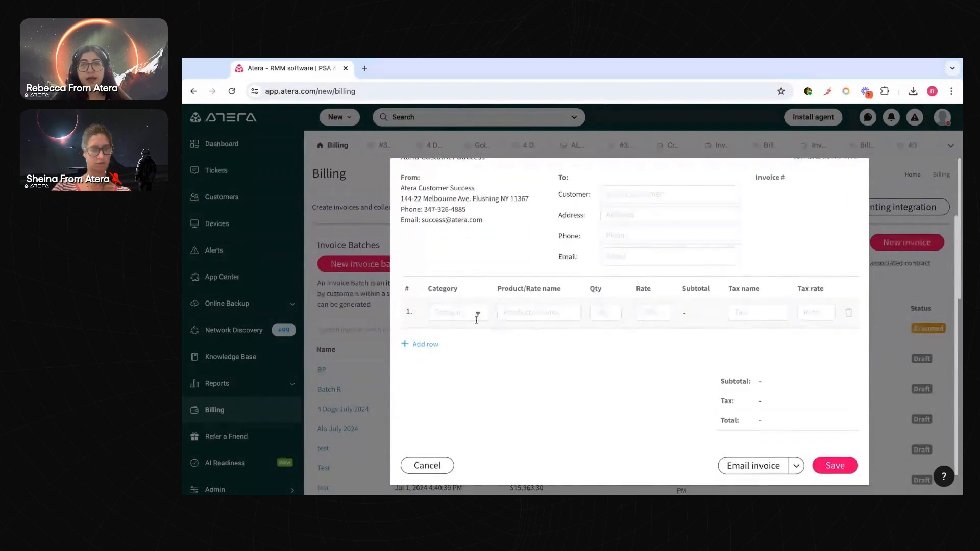
pyautogui.click(419, 344)
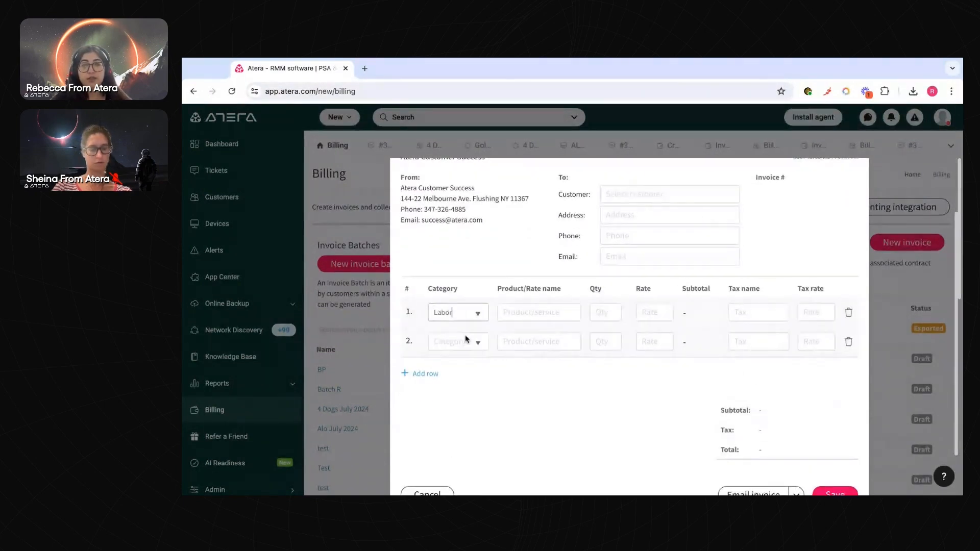
pyautogui.click(542, 312)
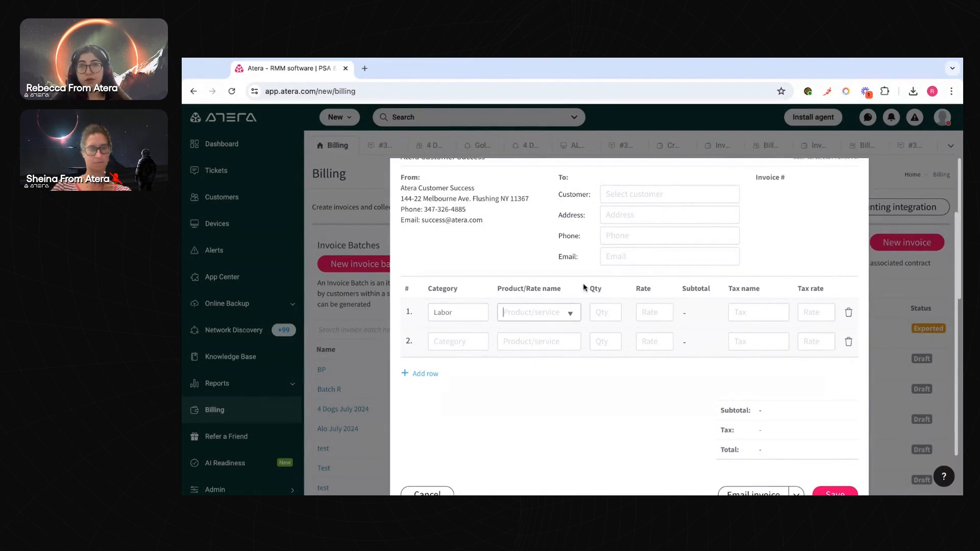
pyautogui.click(646, 114)
pyautogui.click(605, 319)
pyautogui.write('2')
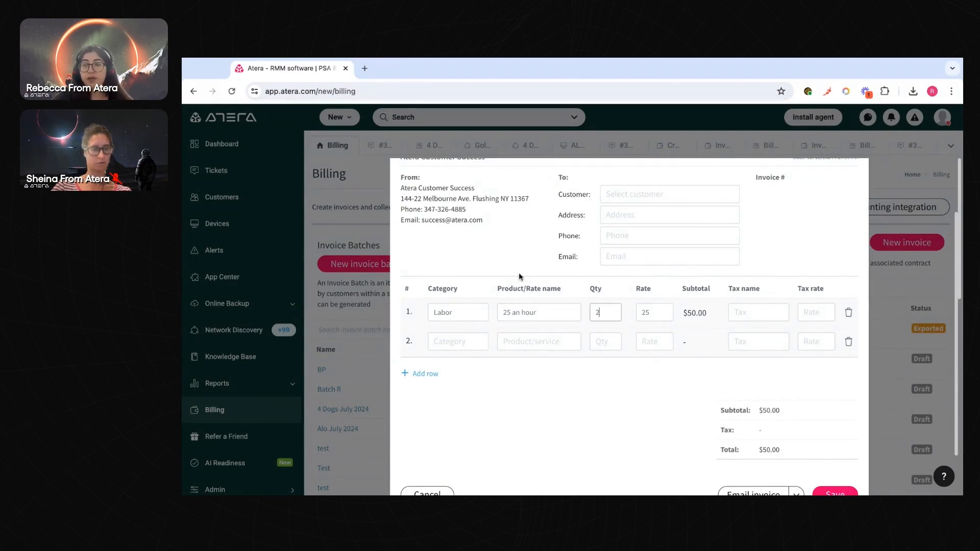
pyautogui.scroll(-1, 681, 332)
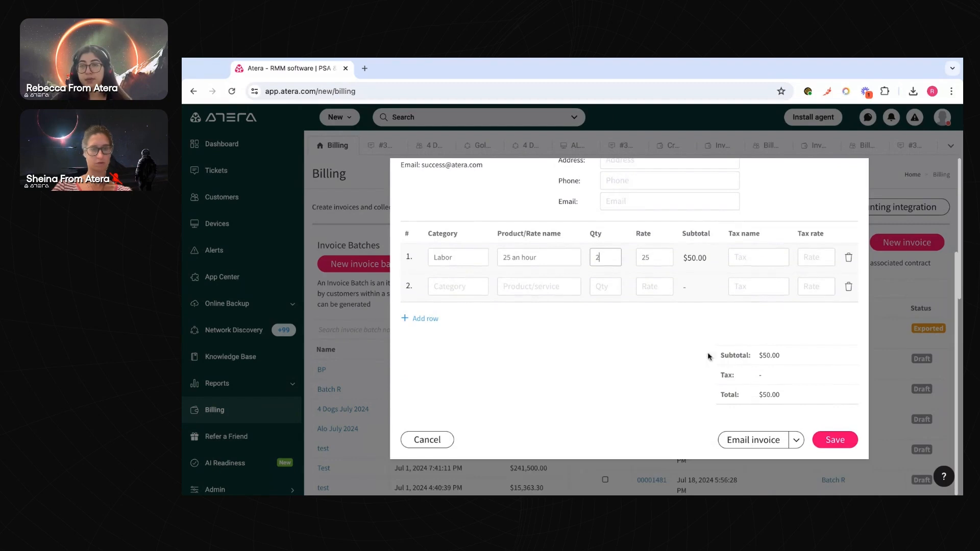
# Try to save the drafted invoice without a customer and discard it
pyautogui.click(799, 444)
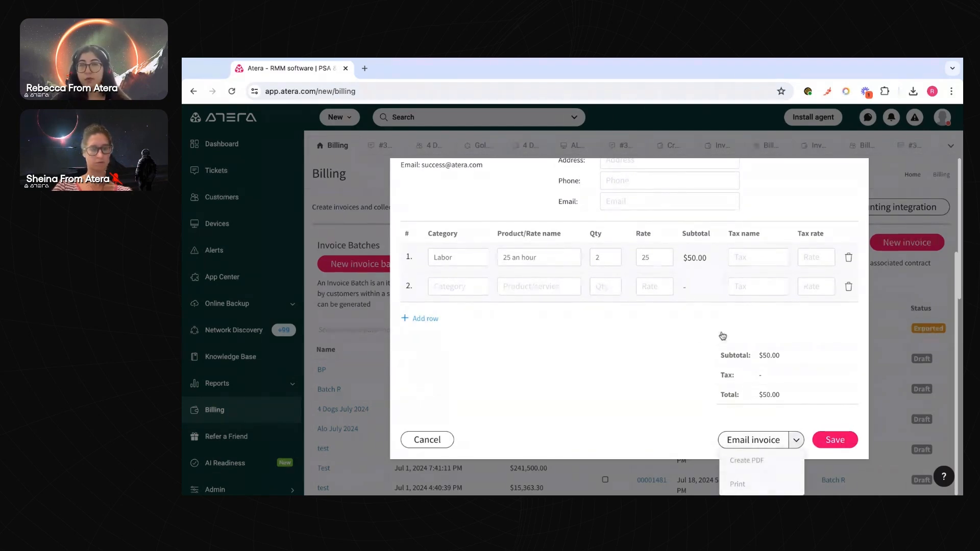
pyautogui.click(673, 374)
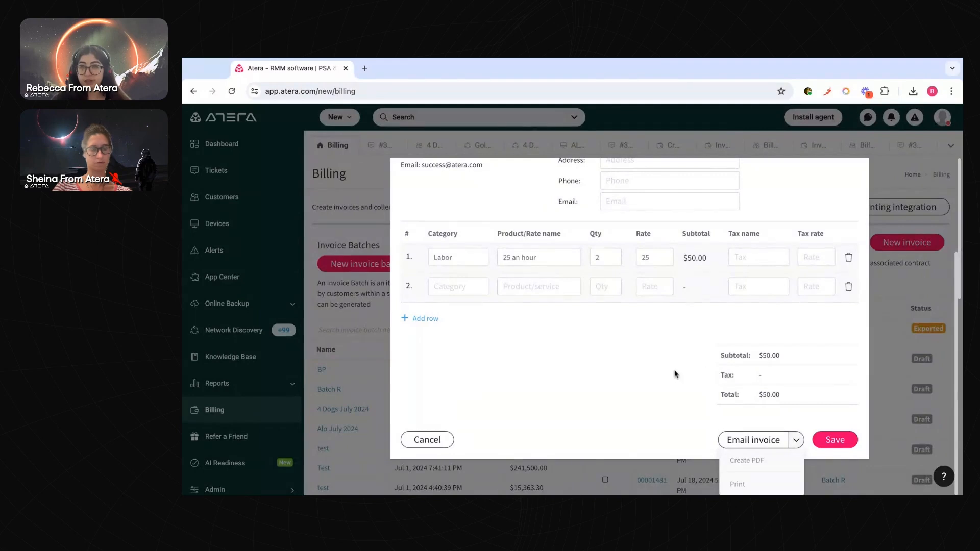
pyautogui.click(828, 439)
pyautogui.scroll(3, 550, 248)
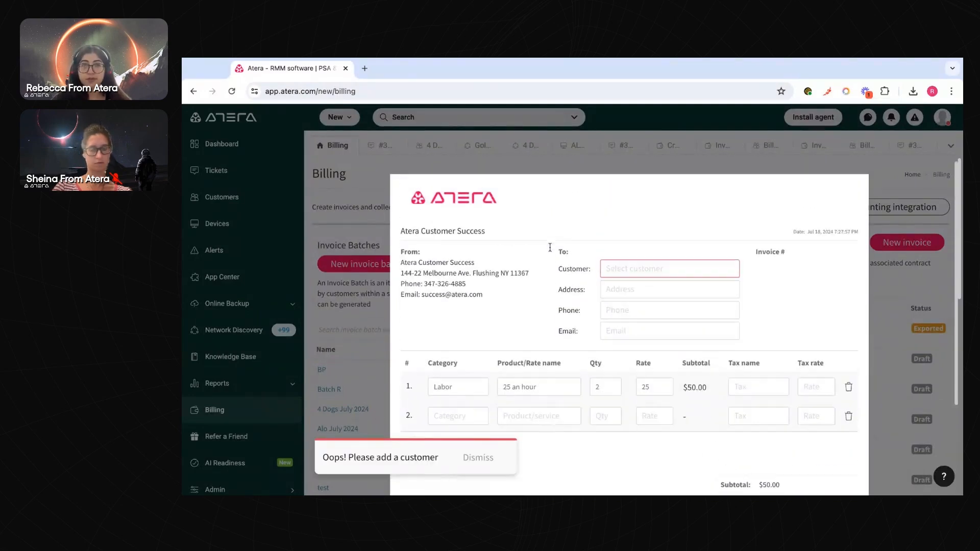
pyautogui.scroll(-3, 540, 370)
pyautogui.click(477, 458)
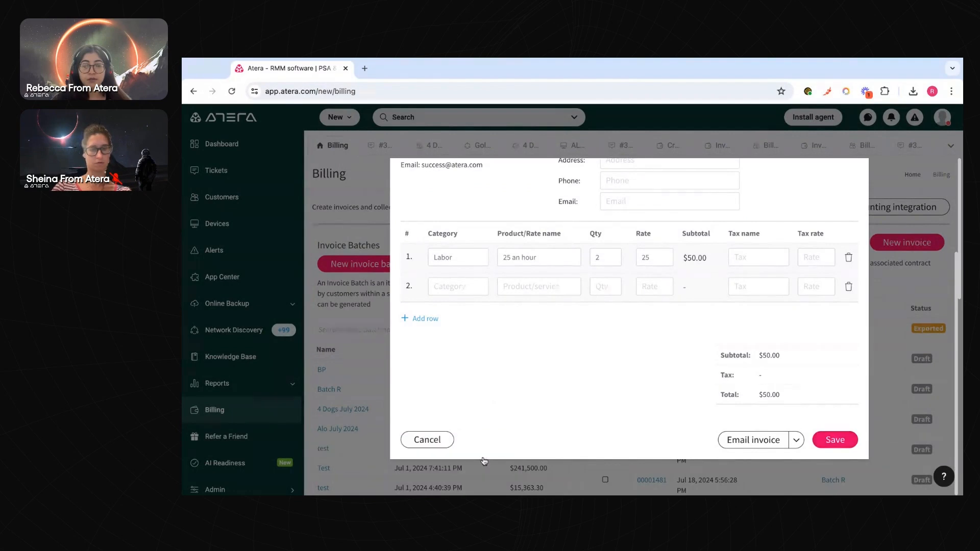
pyautogui.click(442, 445)
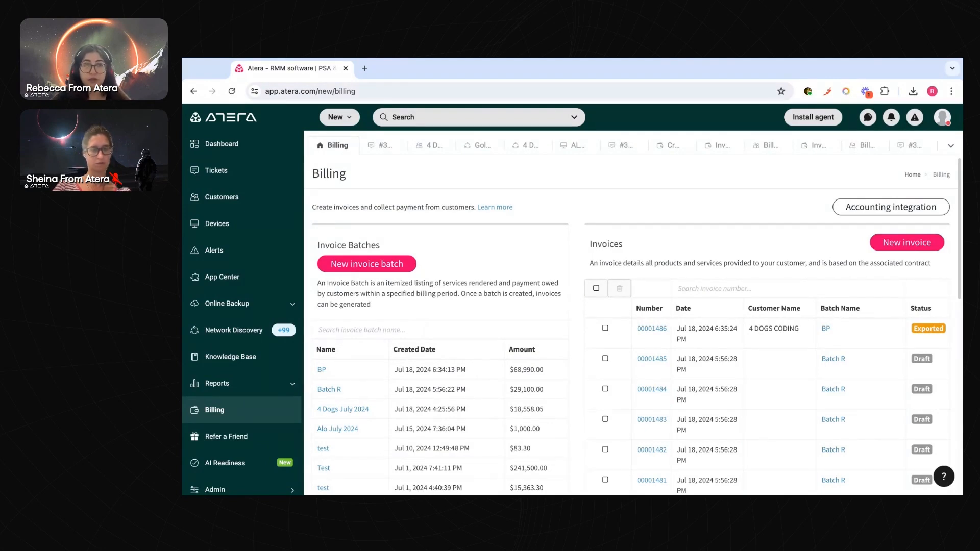
# Start a new invoice batch and select the Billing Webinar contract of 4 DOGS CODING and the first ALO 2022 contract
pyautogui.scroll(-5, 394, 397)
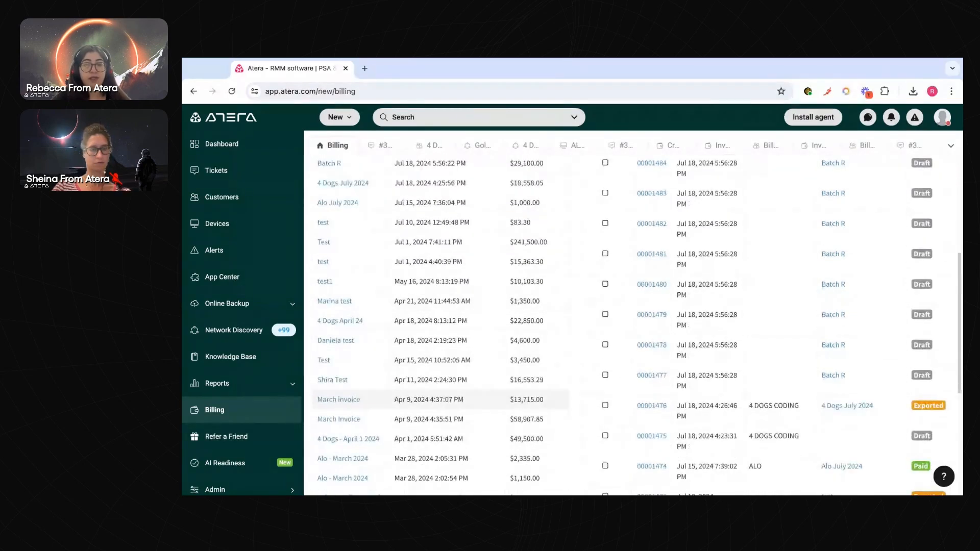
pyautogui.scroll(5, 414, 265)
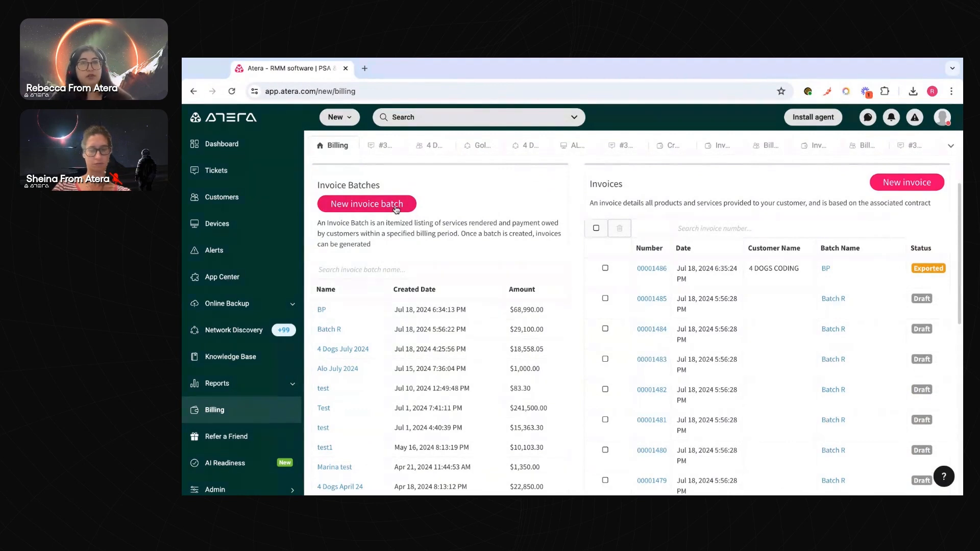
pyautogui.click(366, 204)
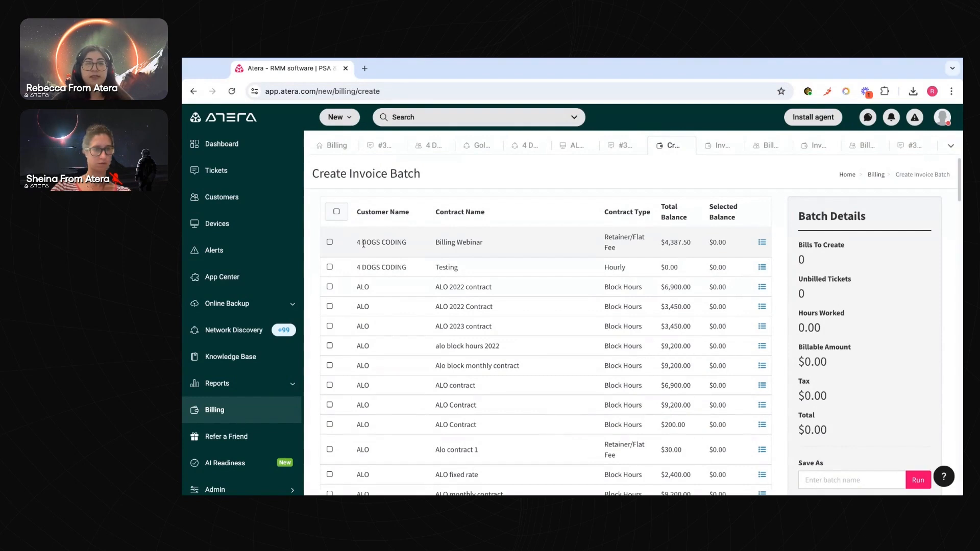
pyautogui.click(329, 242)
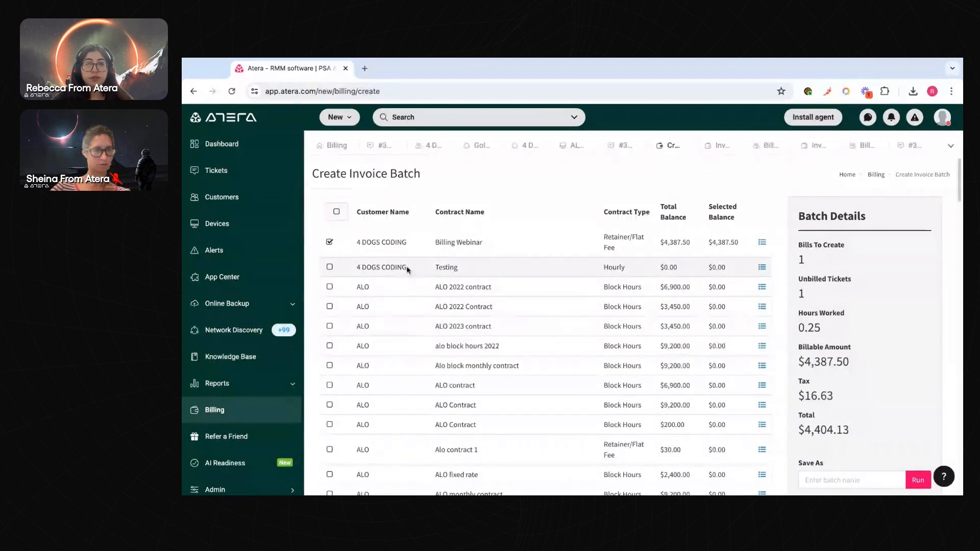
pyautogui.click(329, 287)
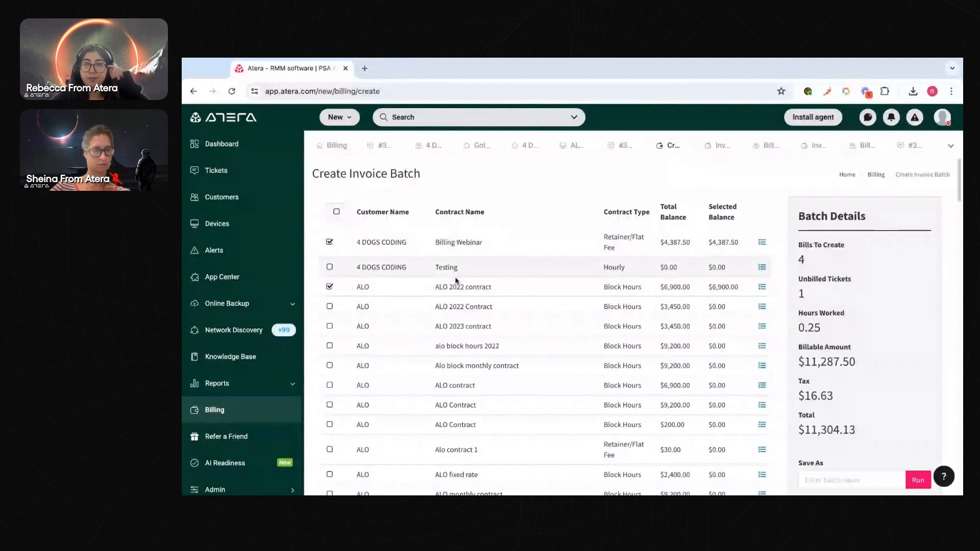
# Name the invoice batch June Billing Batch and run it
pyautogui.scroll(-1, 474, 284)
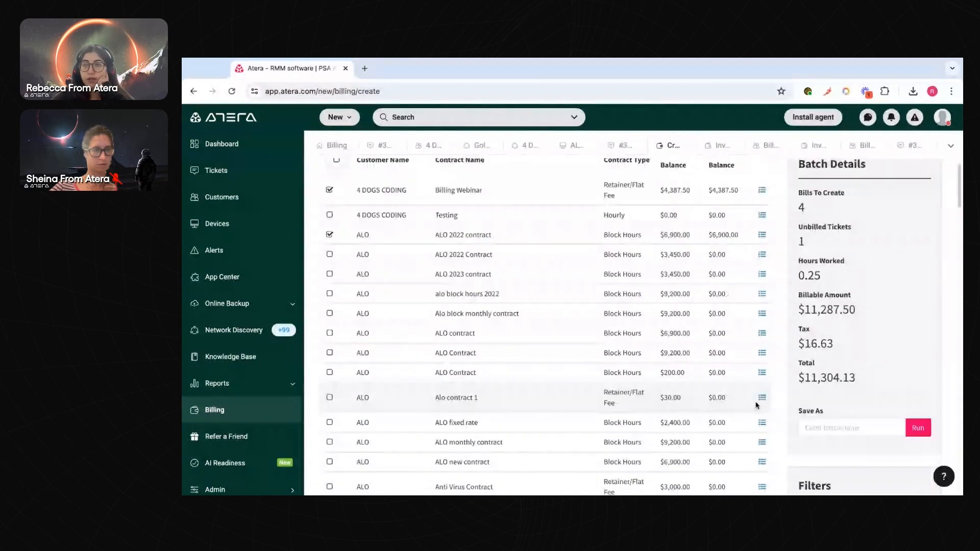
pyautogui.click(831, 427)
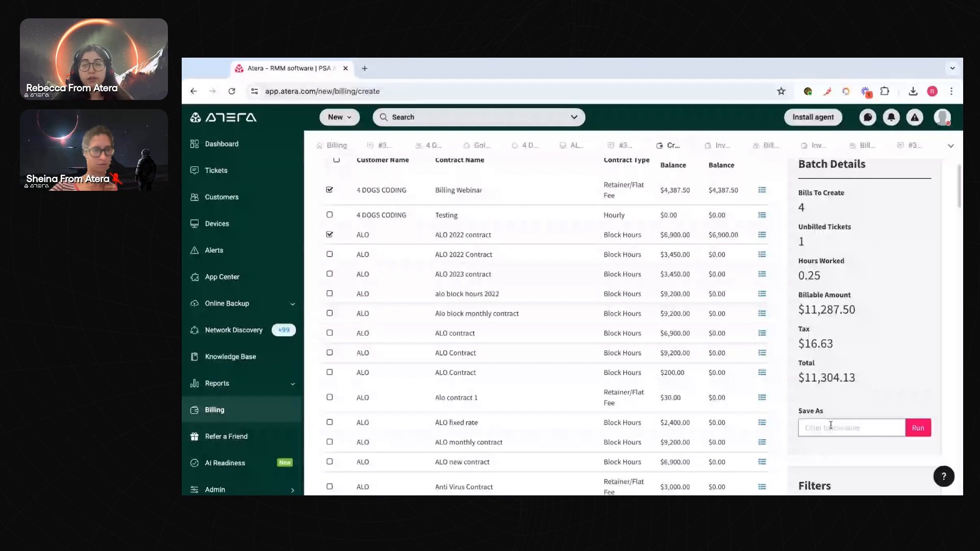
pyautogui.write('June Billing Batch')
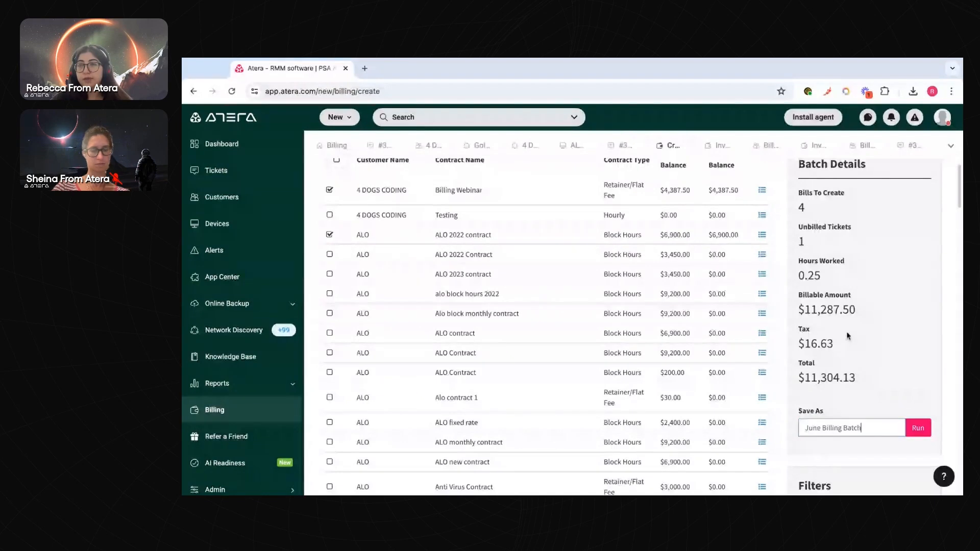
pyautogui.click(928, 433)
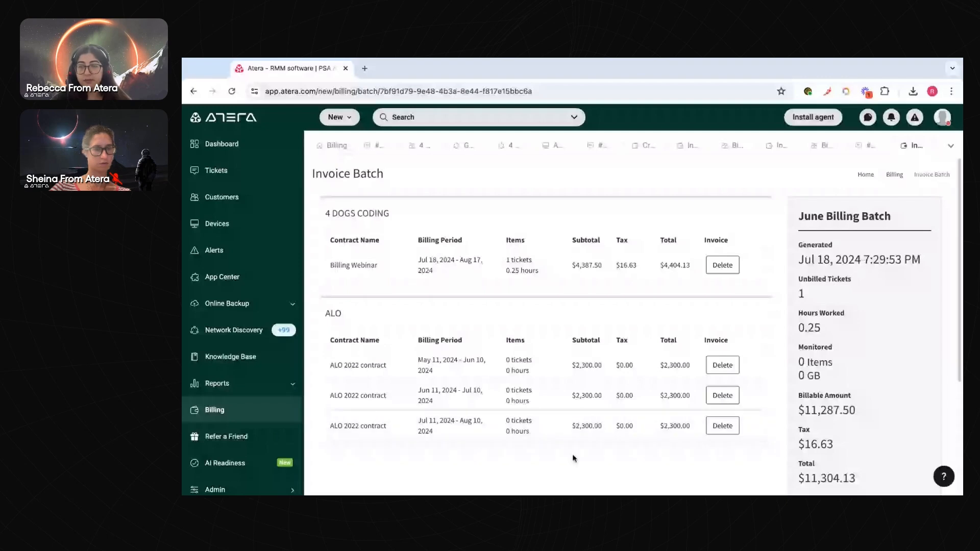
# Generate the batch's invoices with one invoice per customer and the invoice lines grouped by Contract
pyautogui.scroll(-3, 572, 458)
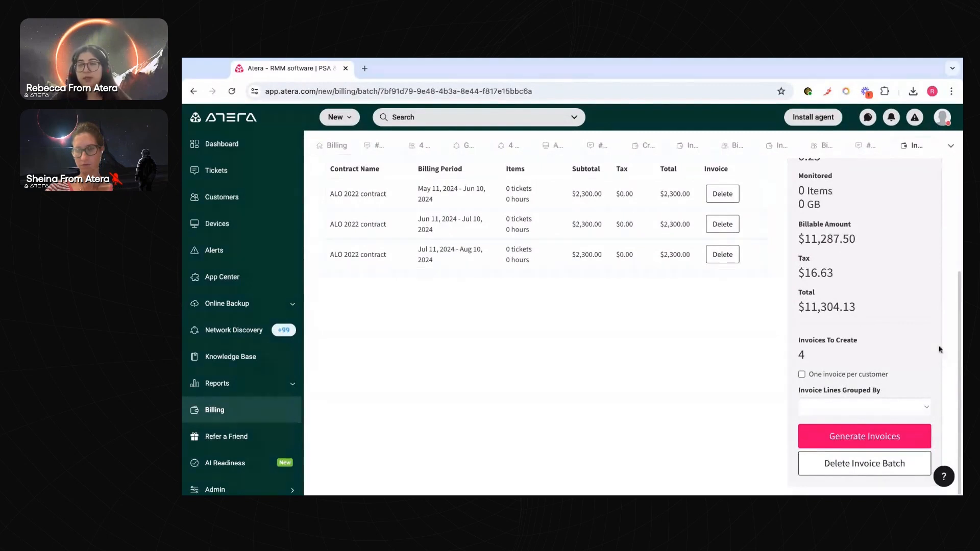
pyautogui.click(861, 378)
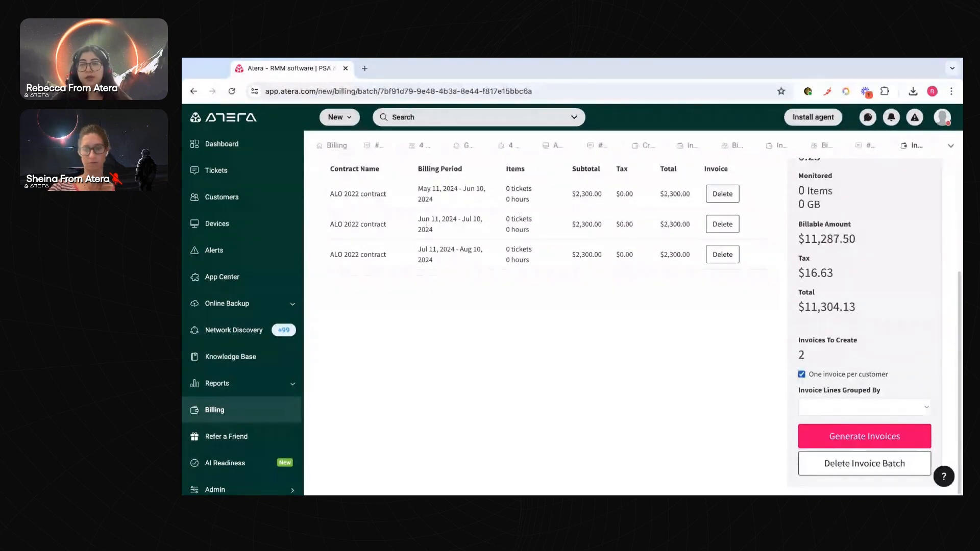
pyautogui.click(802, 374)
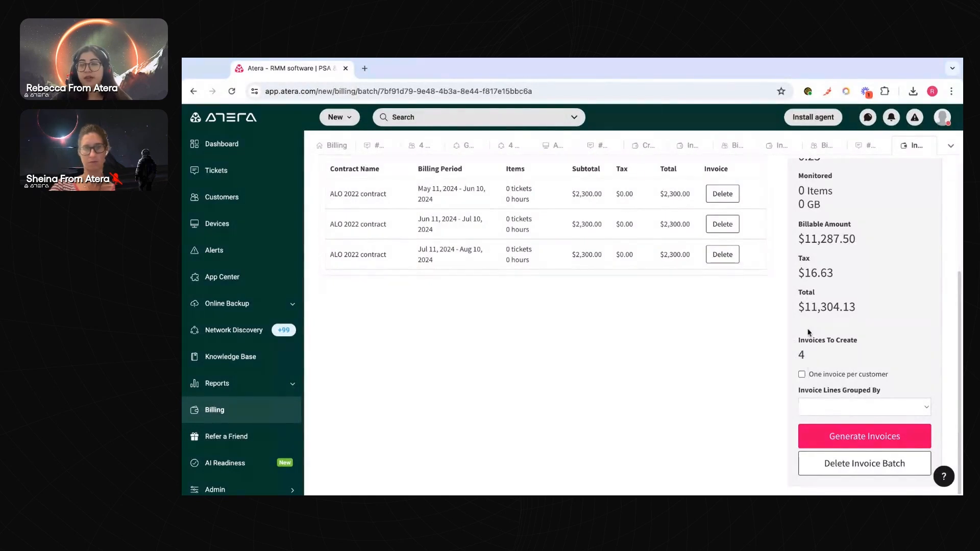
pyautogui.click(802, 378)
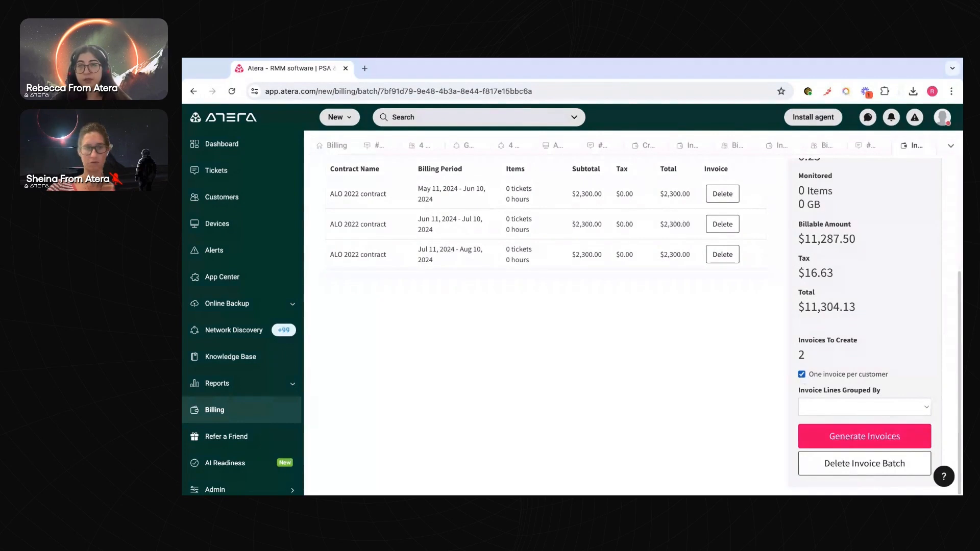
pyautogui.click(843, 408)
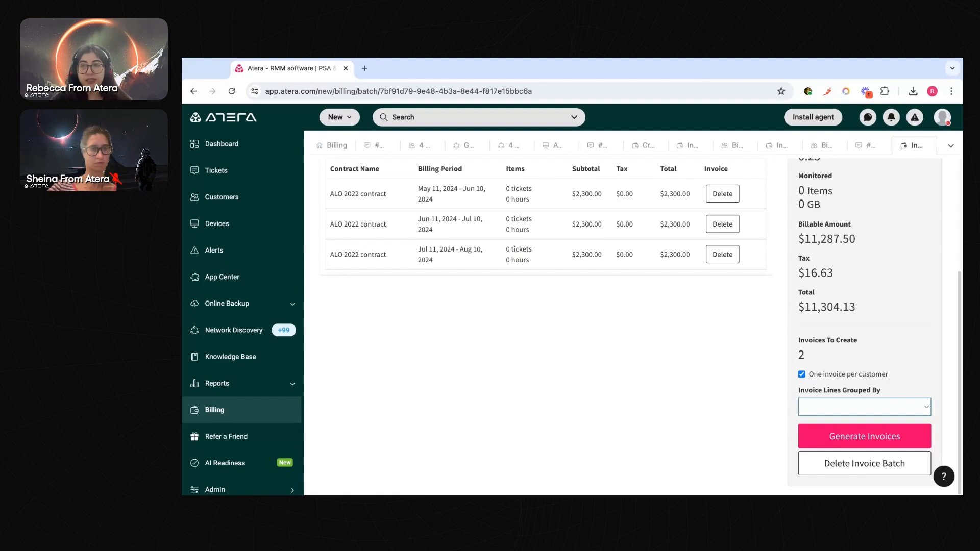
pyautogui.click(862, 434)
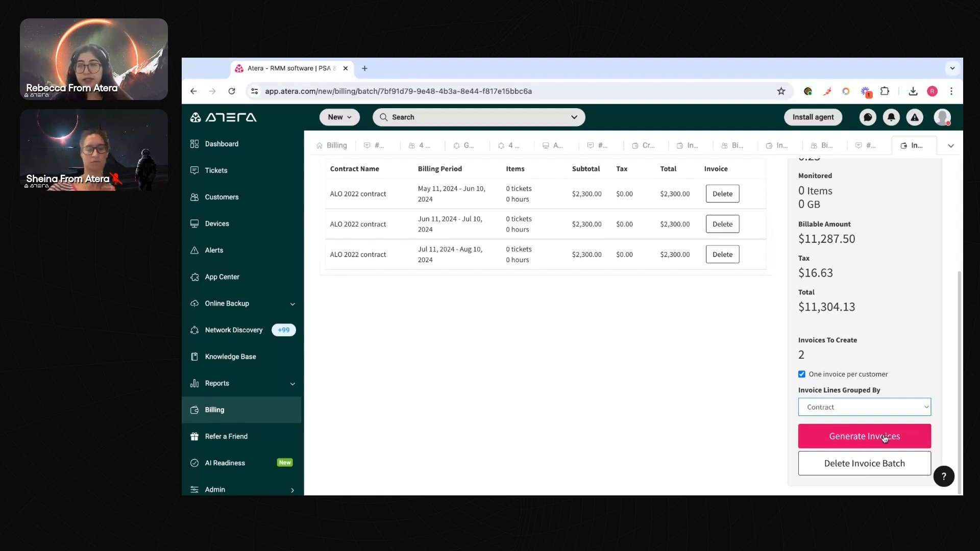
pyautogui.click(884, 439)
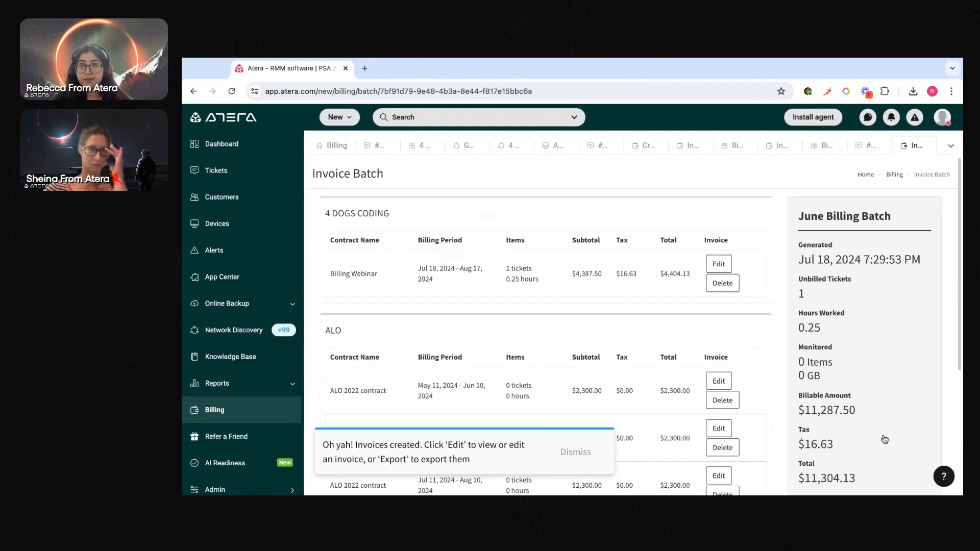
pyautogui.click(574, 452)
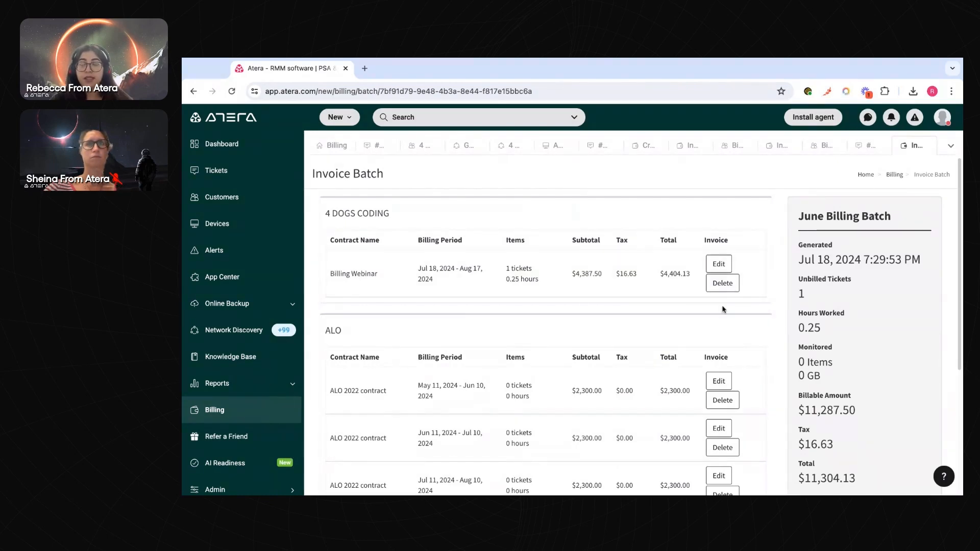
# Open the 4 DOGS CODING Billing Webinar invoice in the batch, review its lines and totals, and close it without saving
pyautogui.click(719, 264)
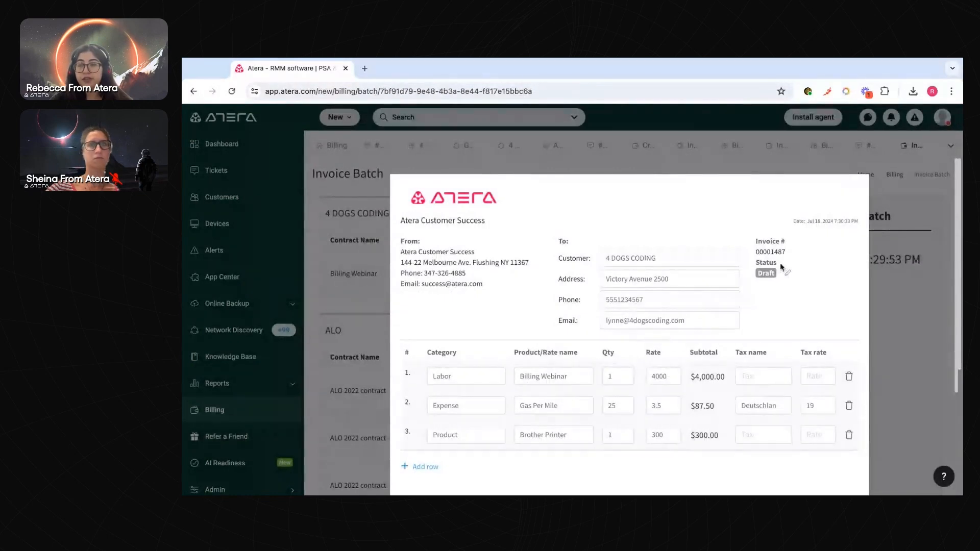
pyautogui.scroll(-2, 771, 267)
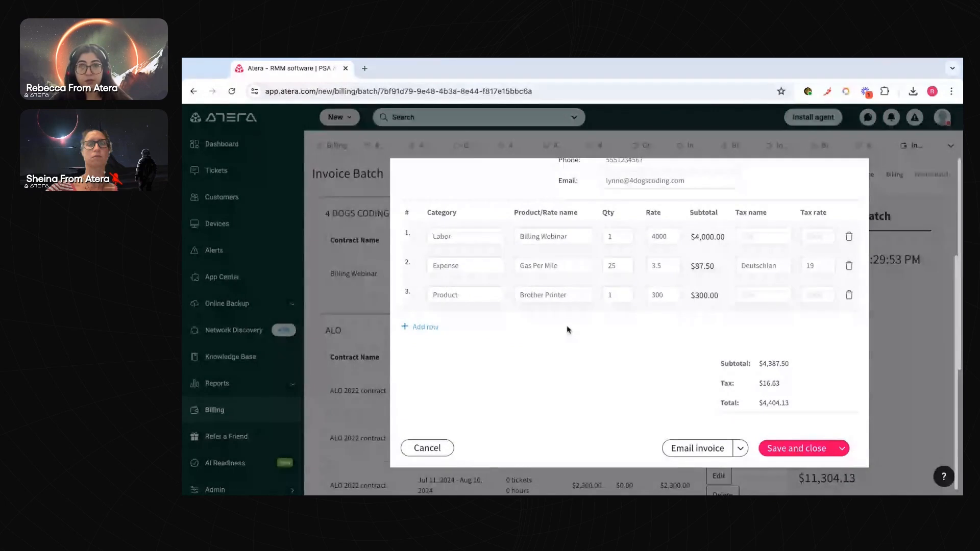
pyautogui.click(428, 448)
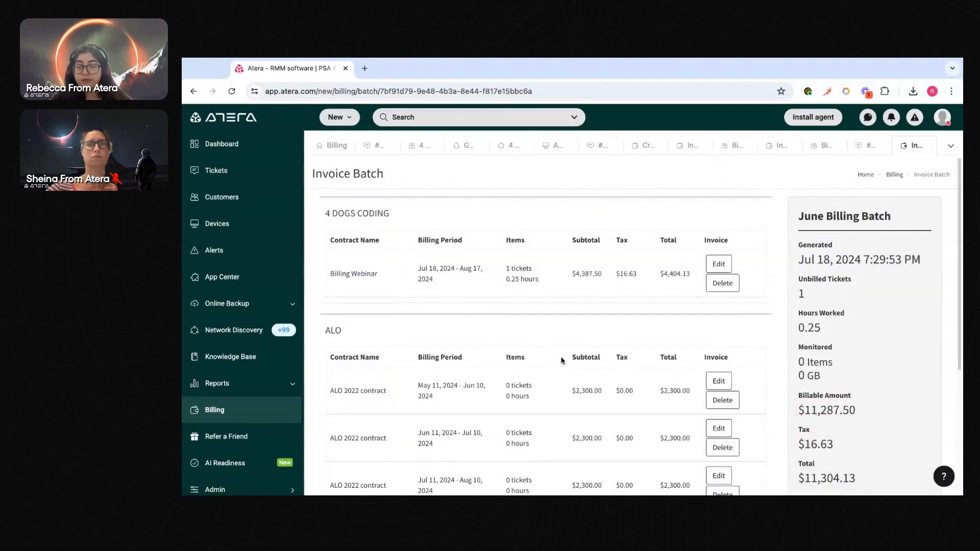
# View the available export methods for the batch's invoices and leave without exporting
pyautogui.scroll(-2, 560, 361)
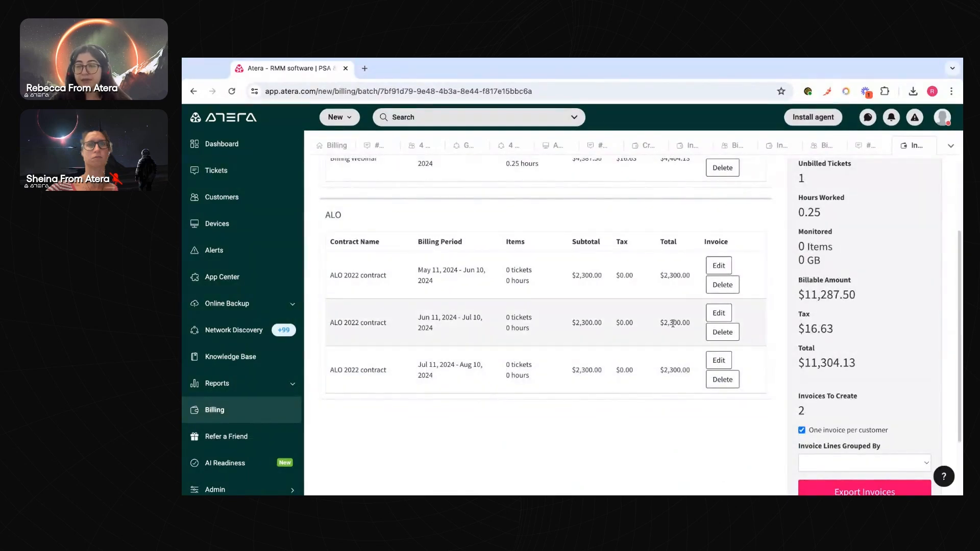
pyautogui.scroll(-1, 909, 487)
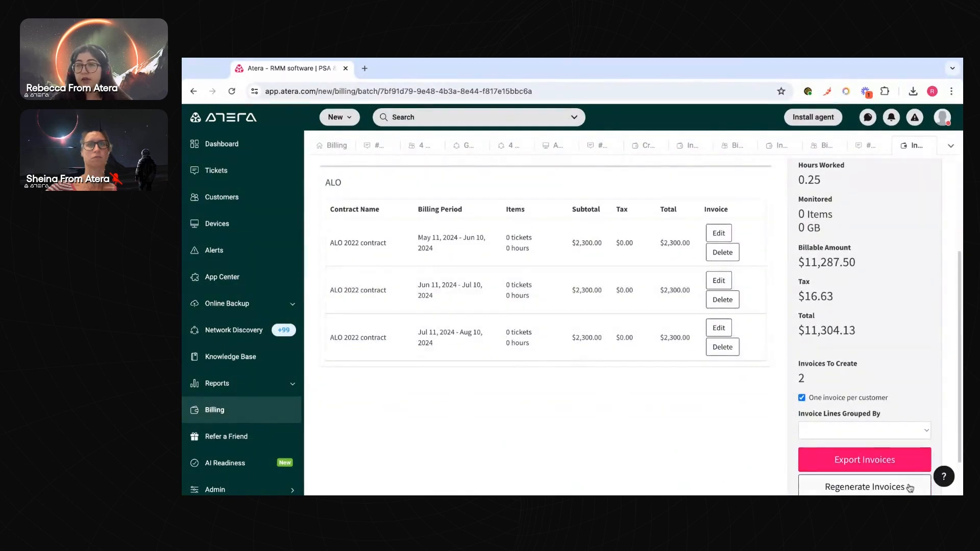
pyautogui.click(878, 462)
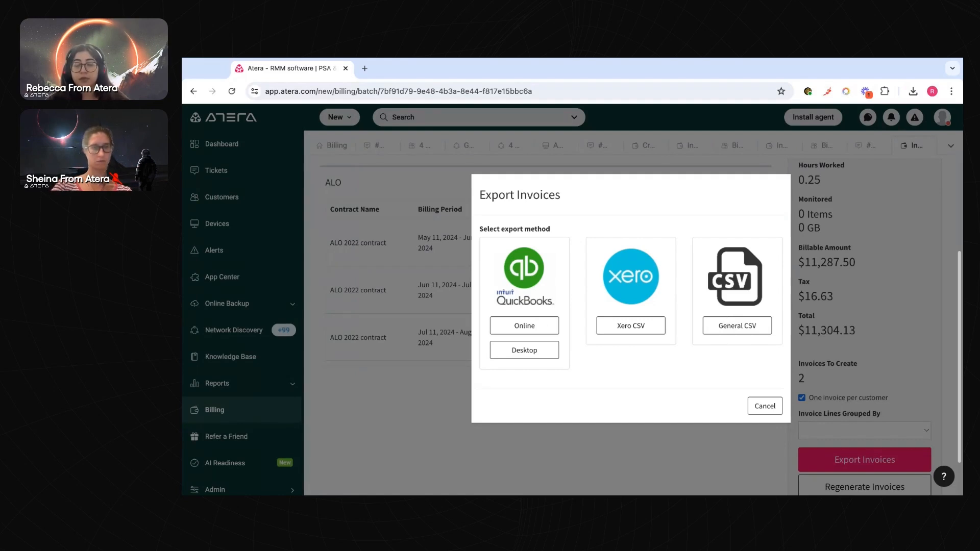
pyautogui.click(770, 411)
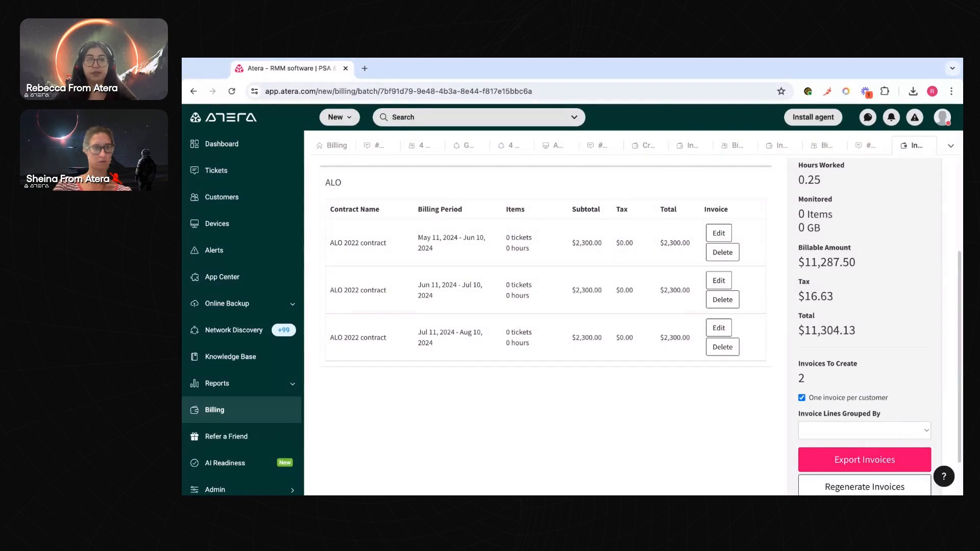
# Go to the Accounting settings under Business administration and start connecting Xero
pyautogui.scroll(-1, 262, 459)
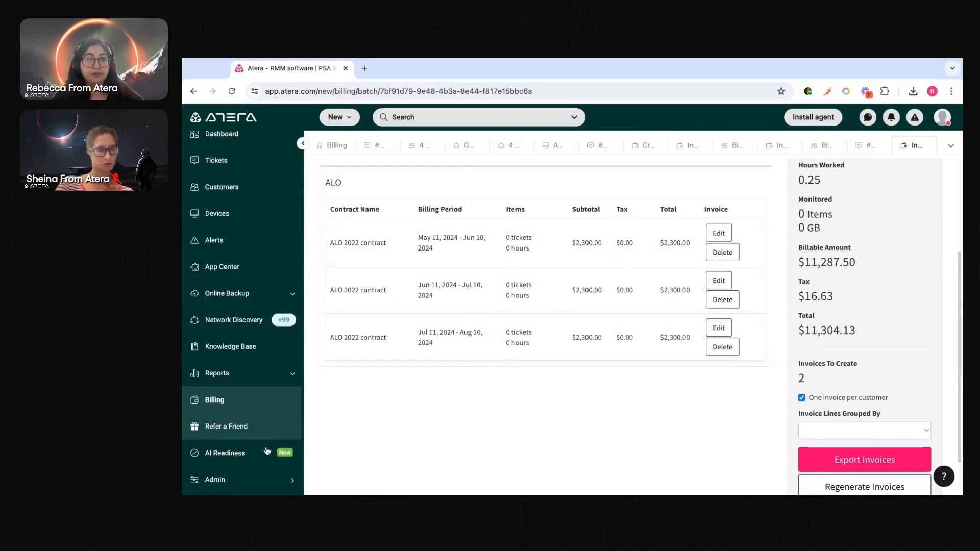
pyautogui.click(252, 483)
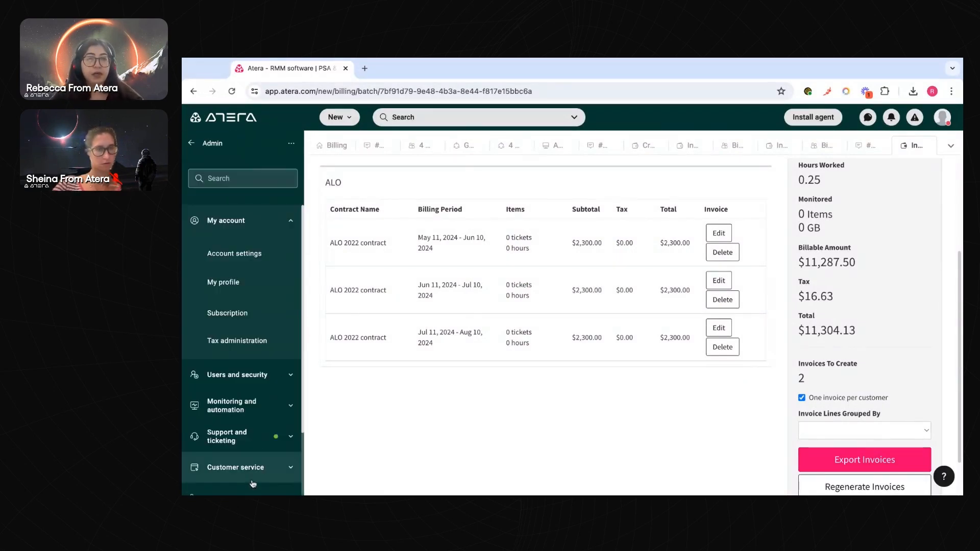
pyautogui.scroll(-2, 255, 430)
pyautogui.scroll(-1, 247, 441)
pyautogui.click(239, 455)
pyautogui.scroll(-4, 235, 439)
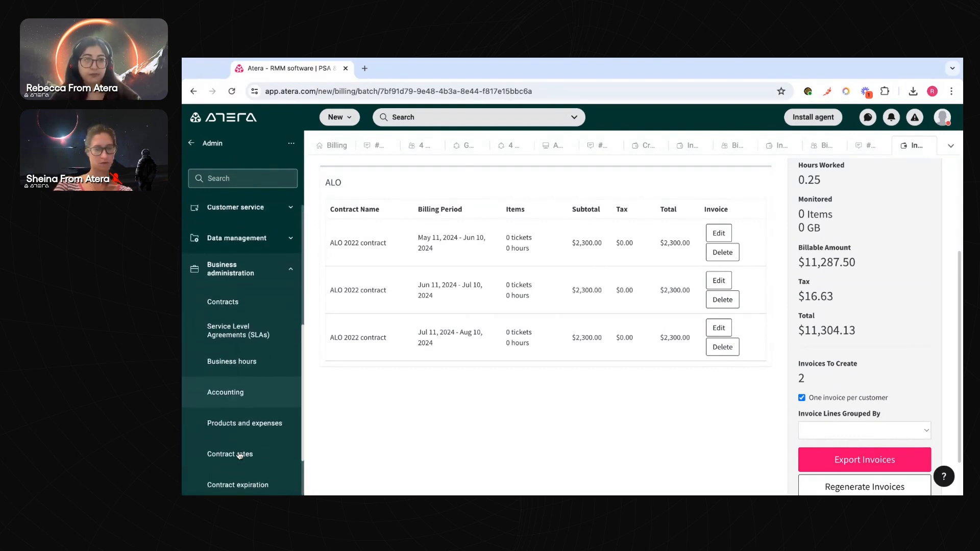
pyautogui.click(222, 384)
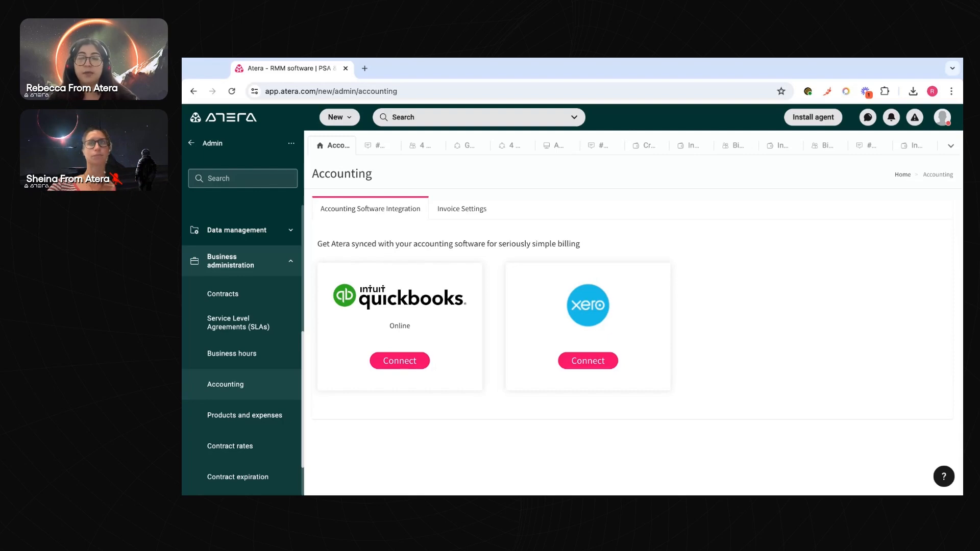
pyautogui.click(610, 367)
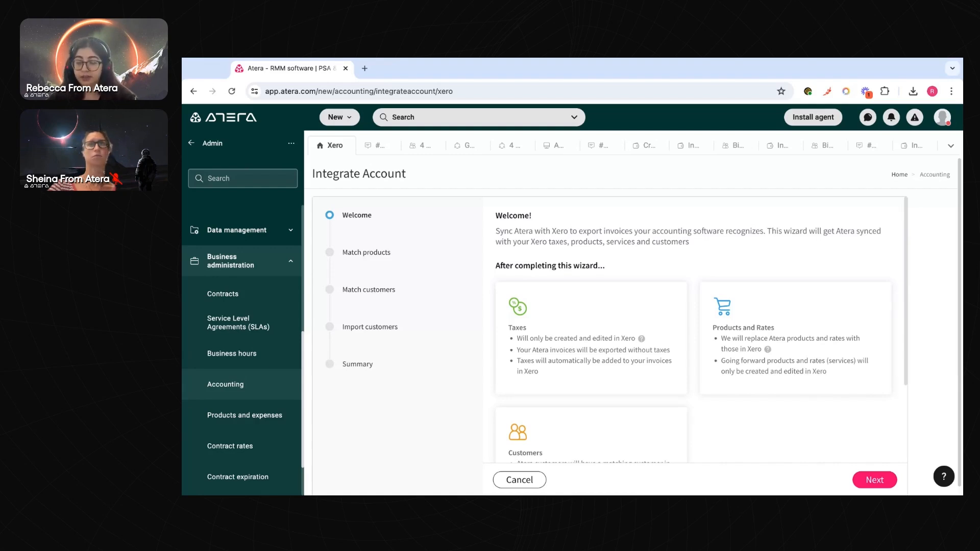
# In the wizard, match #1 - Ticket3 to Xero's #16445 - assignement ($0.00) and mark #16445 - assignement (1) (1) for creation in Xero
pyautogui.scroll(-3, 694, 329)
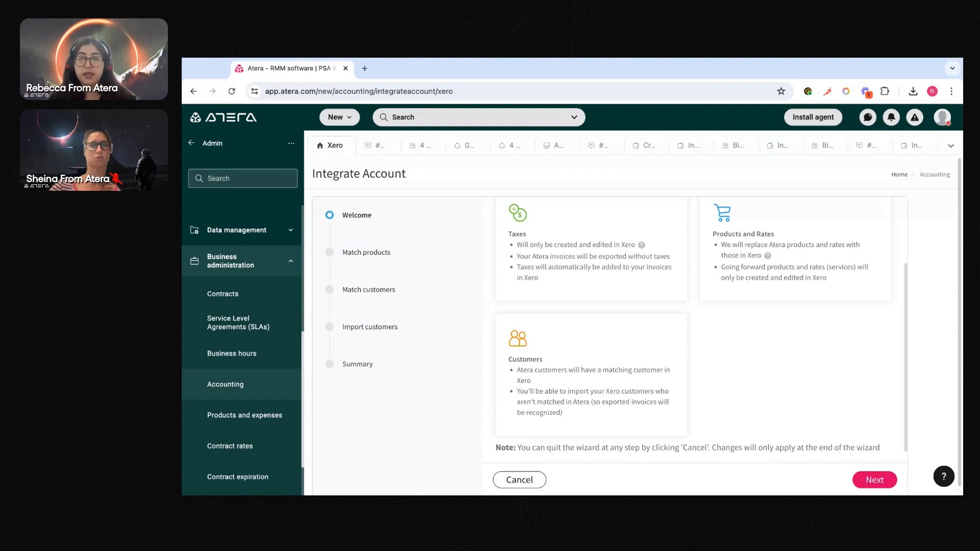
pyautogui.click(875, 480)
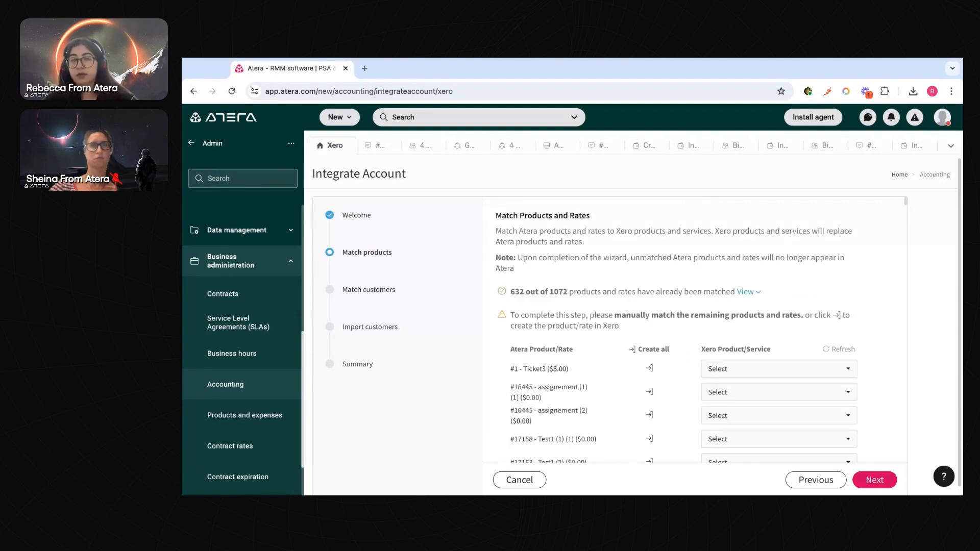
pyautogui.scroll(-2, 701, 322)
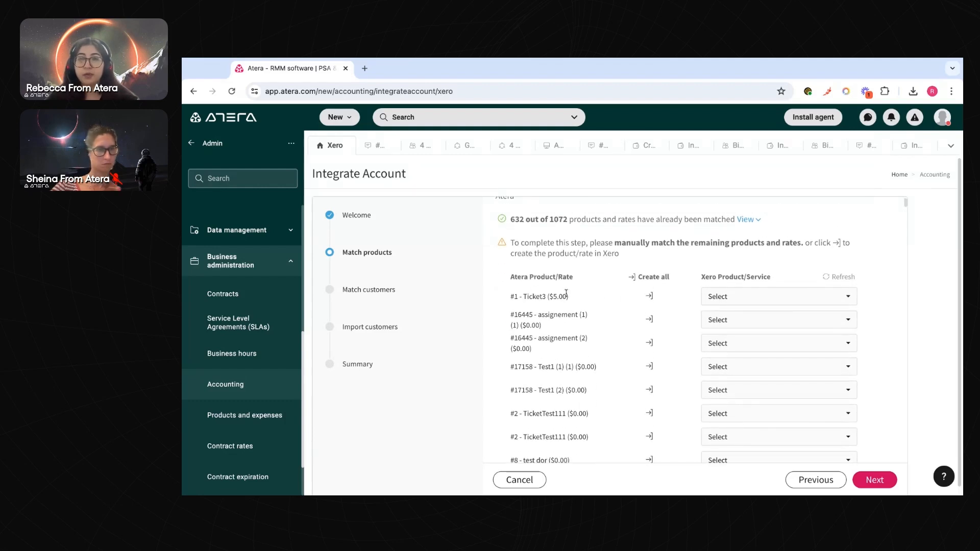
pyautogui.click(745, 304)
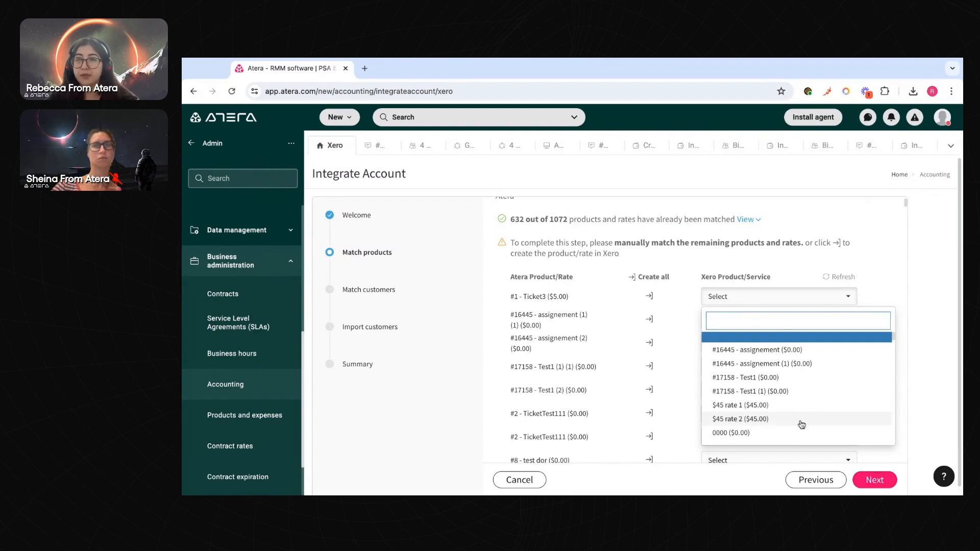
pyautogui.click(766, 350)
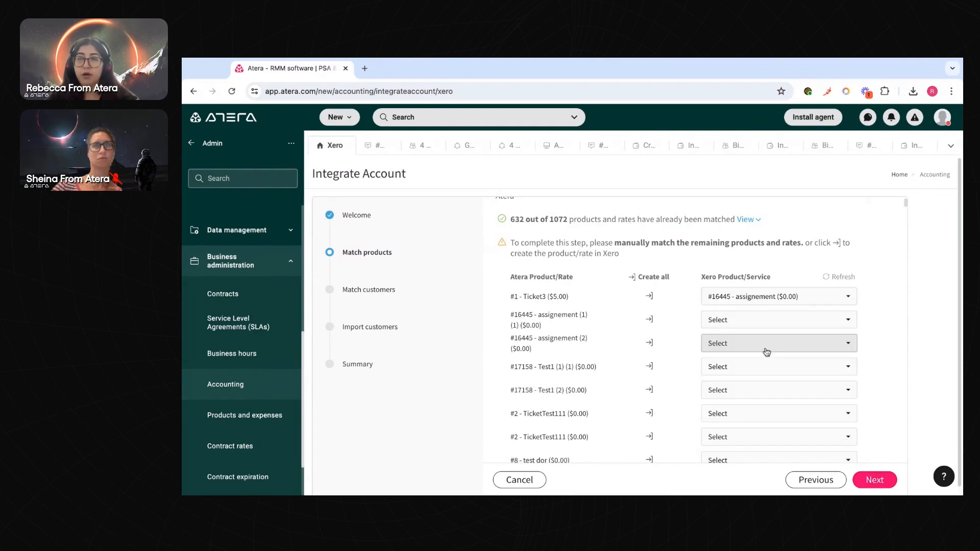
pyautogui.click(649, 320)
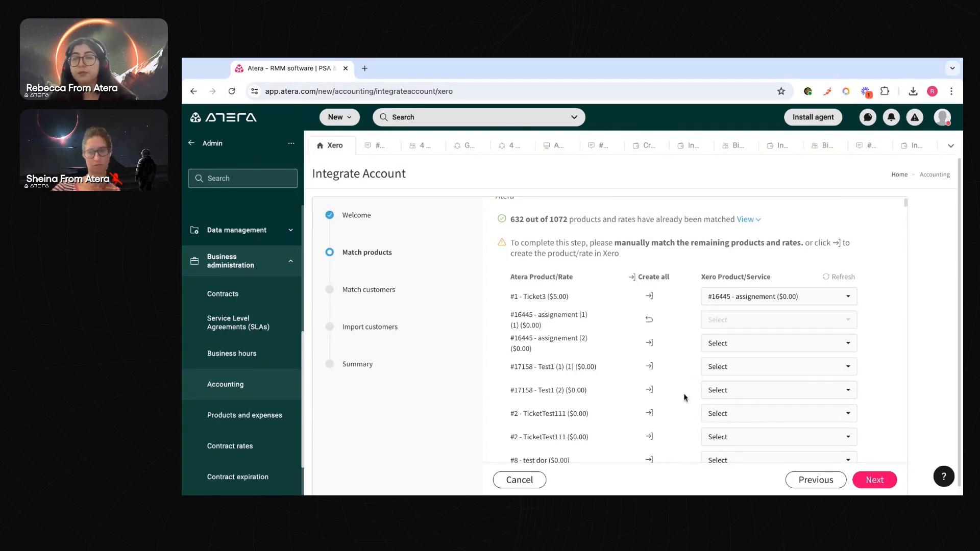
# Look through the remaining products and rates and continue to customer matching with them unmatched
pyautogui.scroll(-4, 684, 397)
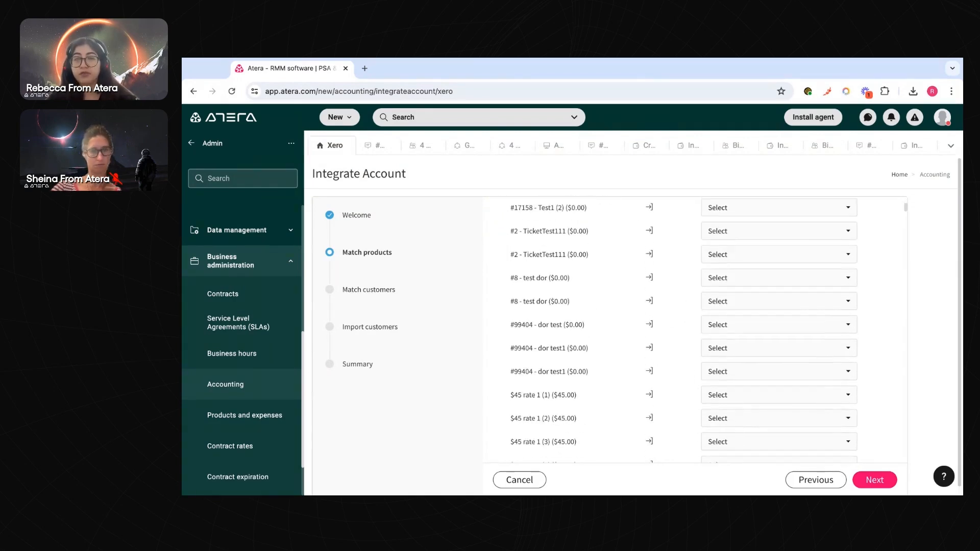
pyautogui.scroll(-3, 683, 330)
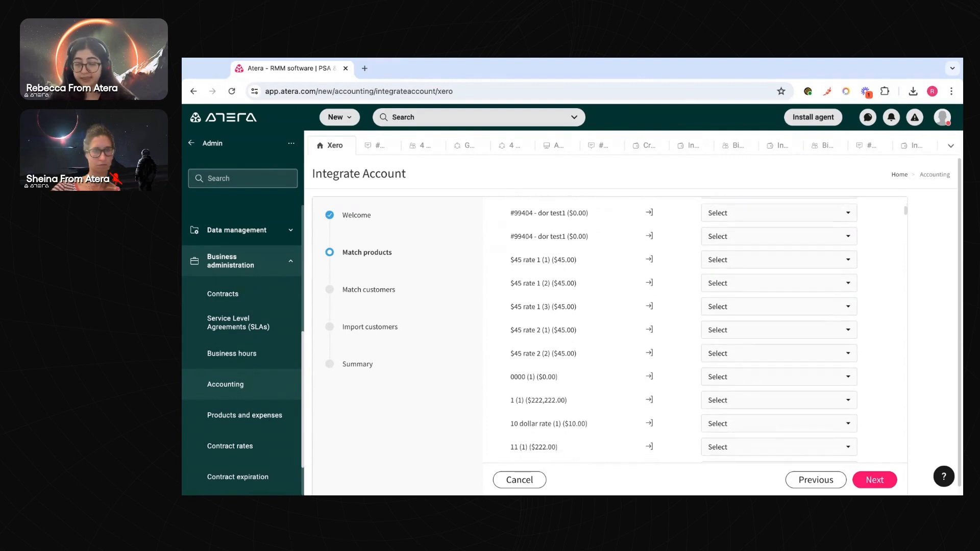
pyautogui.click(885, 481)
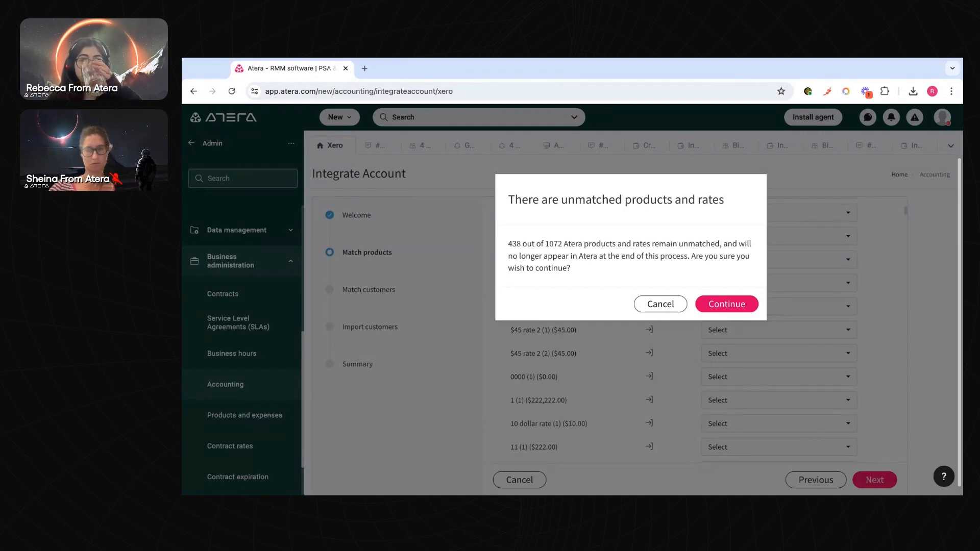
pyautogui.click(726, 304)
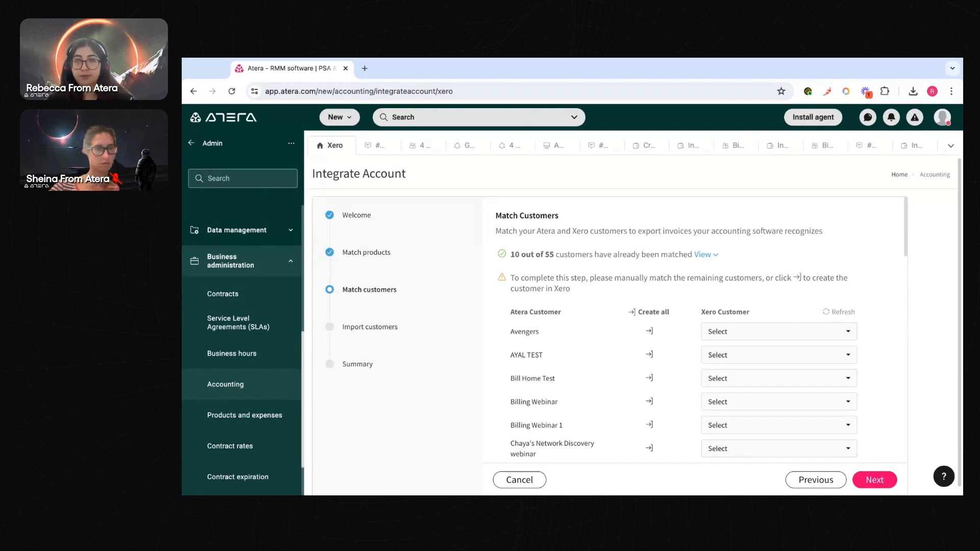
# View the Xero customer choices for Avengers without picking one, and continue to the customer import with the remaining customers unmatched
pyautogui.click(727, 342)
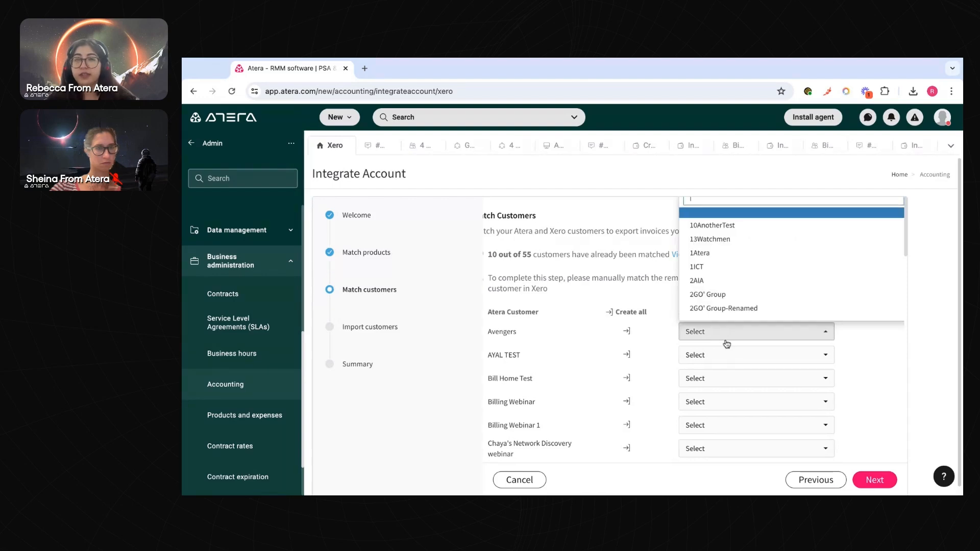
pyautogui.click(637, 287)
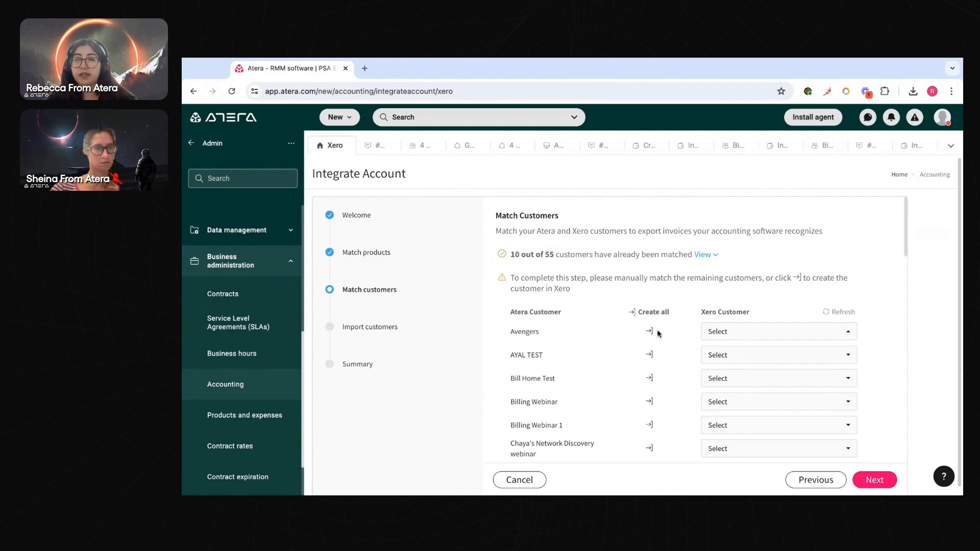
pyautogui.click(874, 482)
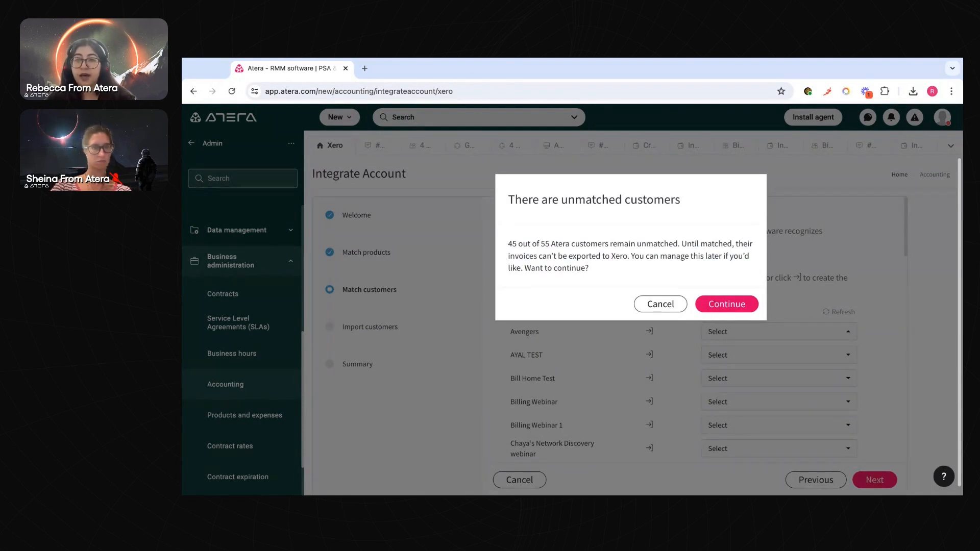
pyautogui.click(726, 304)
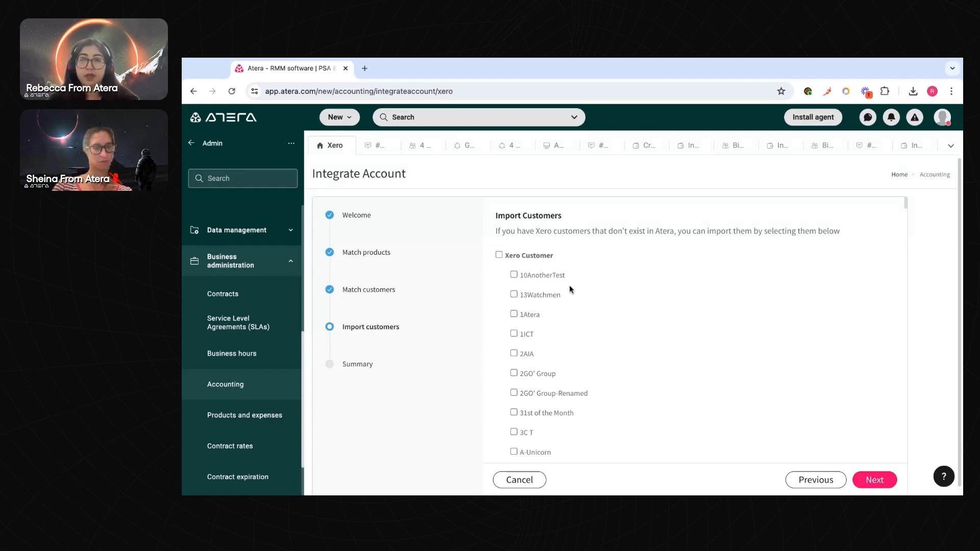
# Select the Xero customers 10AnotherTest, 13Watchmen and 1Atera for import and proceed to the wizard's summary
pyautogui.scroll(-2, 546, 281)
pyautogui.scroll(2, 544, 280)
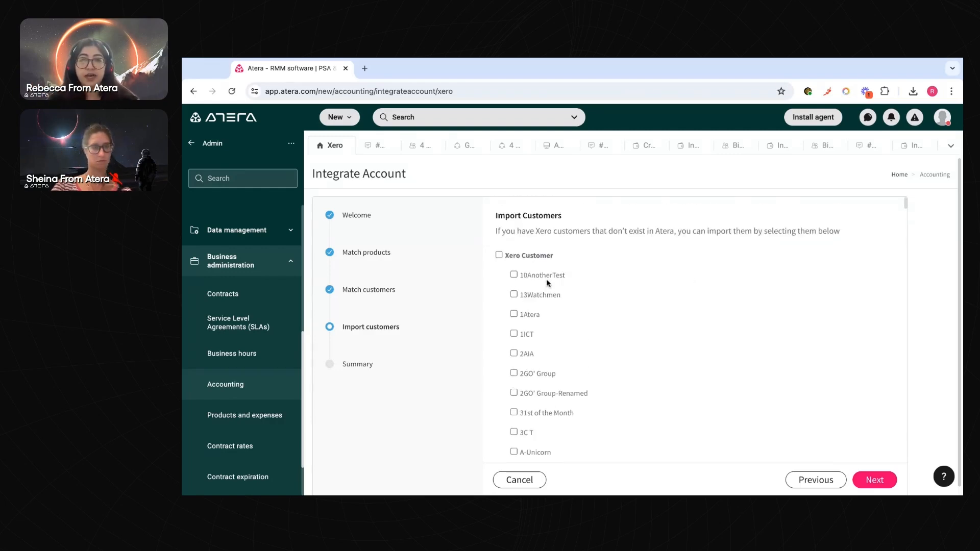
pyautogui.click(515, 256)
pyautogui.click(514, 256)
pyautogui.click(514, 275)
pyautogui.click(513, 295)
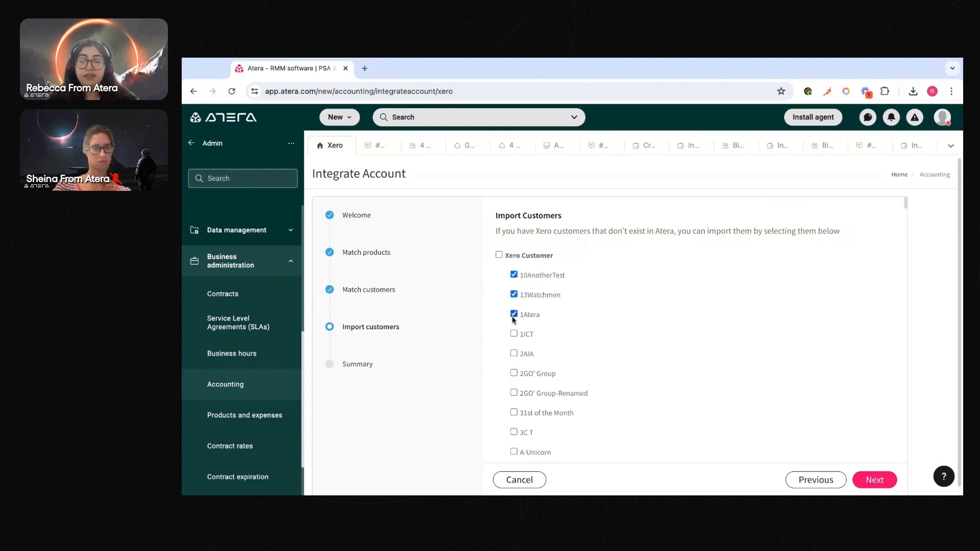
pyautogui.click(874, 480)
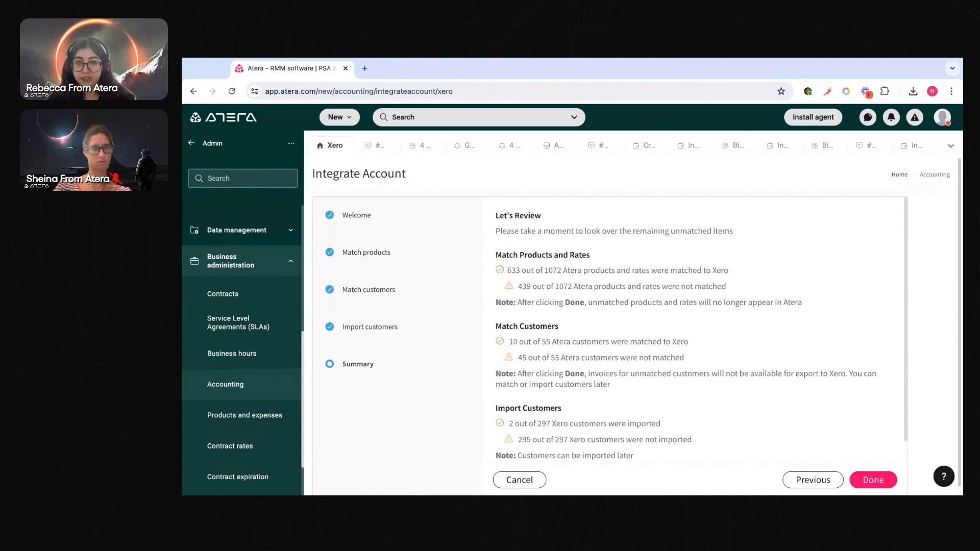
# Review the summary, complete the Xero integration, and look through its options for managing taxes, products and customers
pyautogui.scroll(-1, 686, 333)
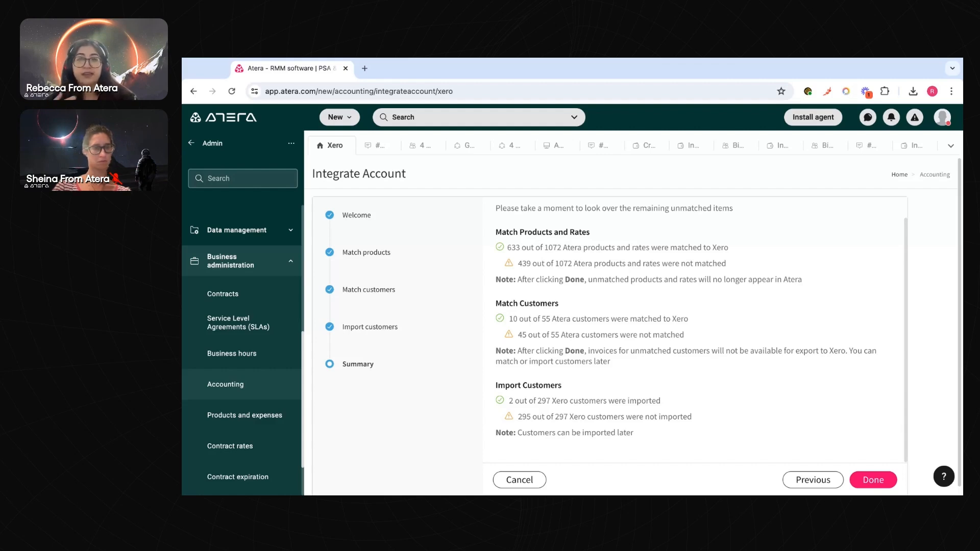
pyautogui.click(867, 485)
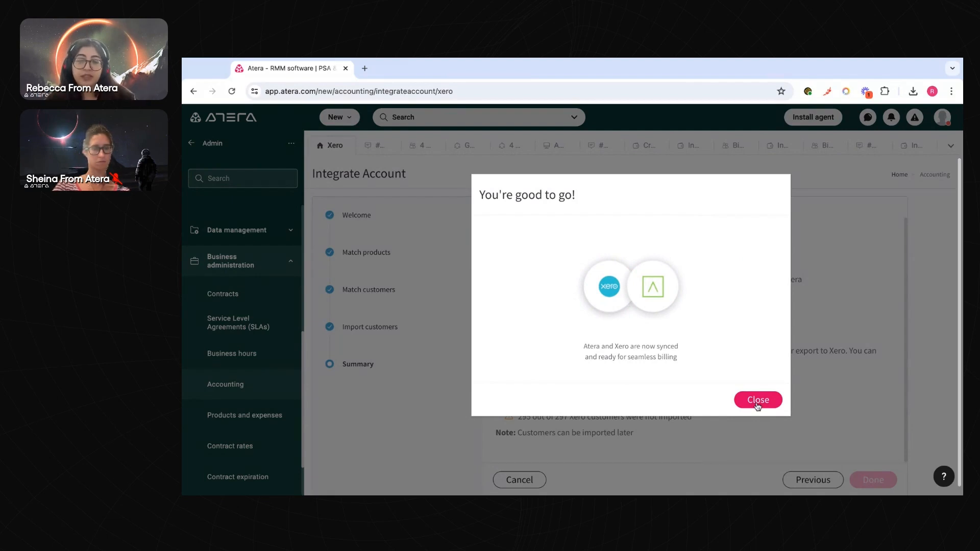
pyautogui.click(757, 400)
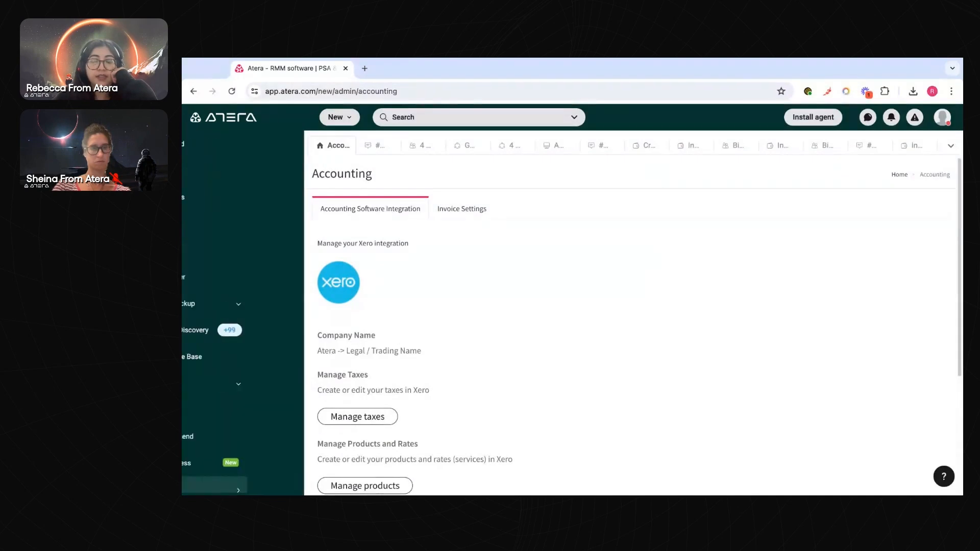
pyautogui.scroll(-2, 494, 416)
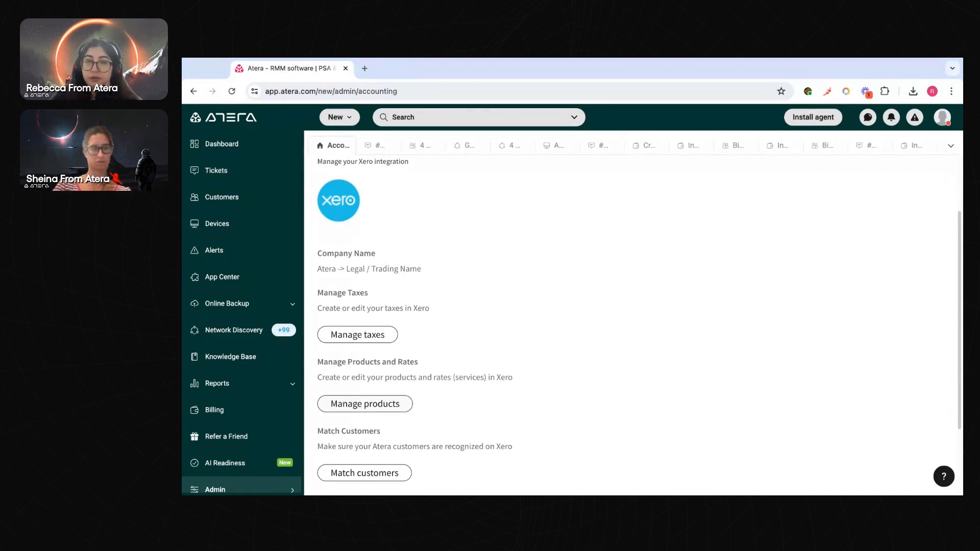
pyautogui.scroll(-2, 446, 409)
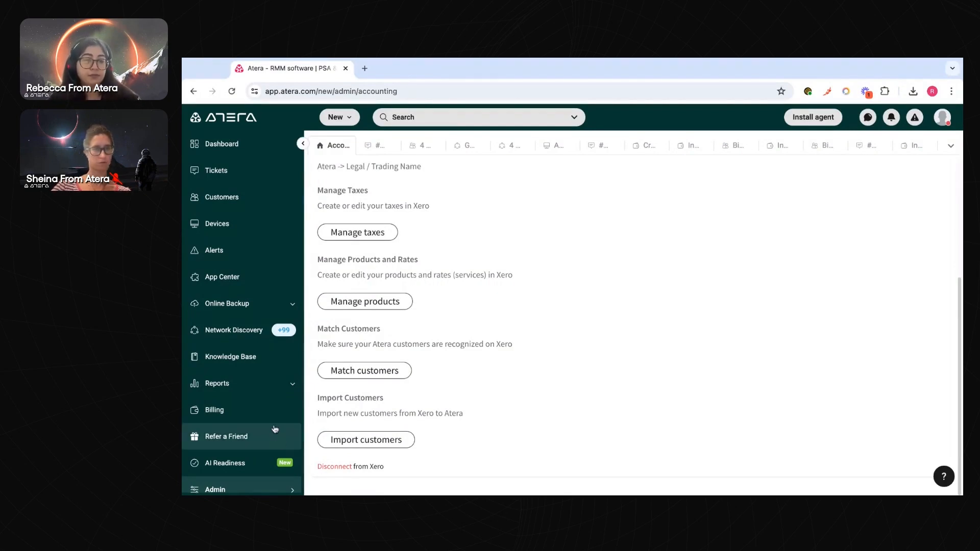
pyautogui.scroll(-1, 274, 430)
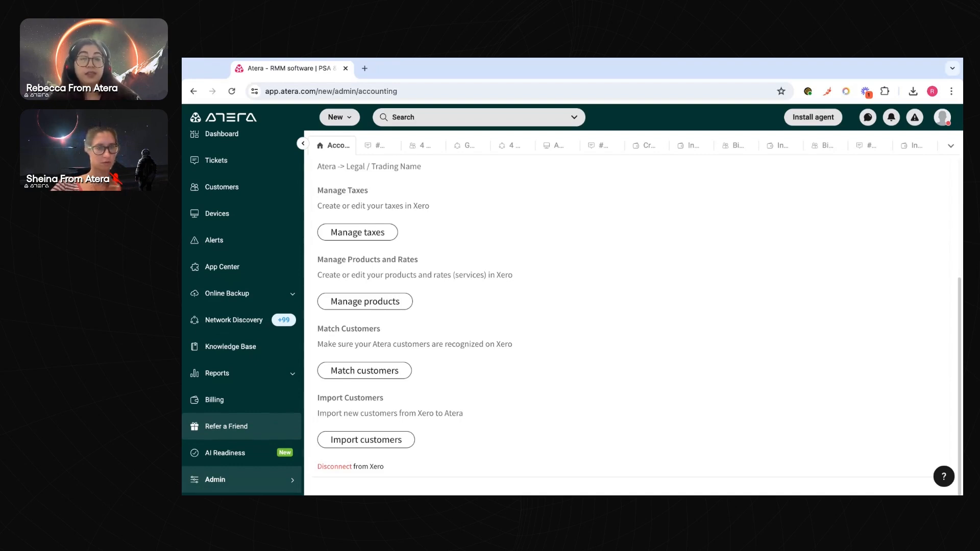
# Open the Timesheet report from the Profitability section of the classic reports and look over its filters
pyautogui.click(274, 376)
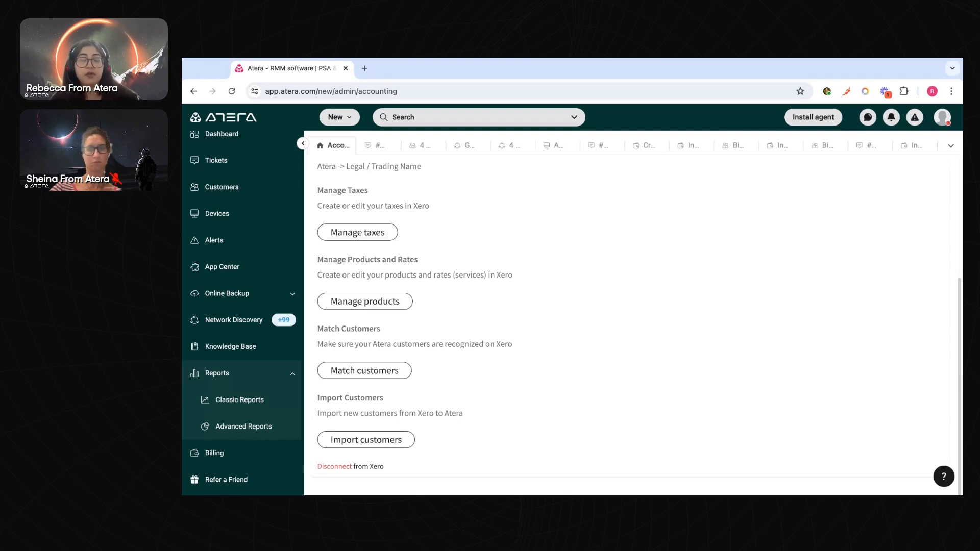
pyautogui.click(243, 406)
pyautogui.scroll(-1, 357, 383)
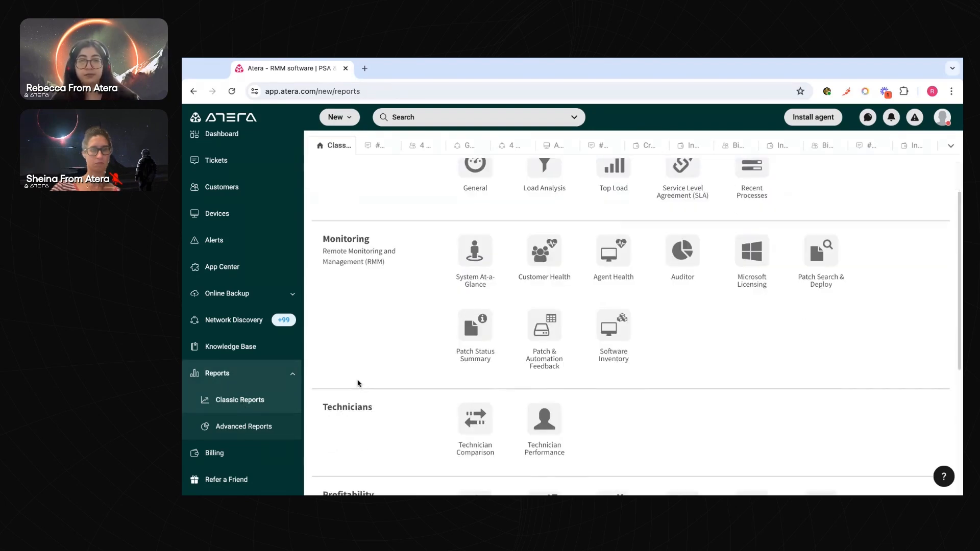
pyautogui.scroll(-3, 357, 385)
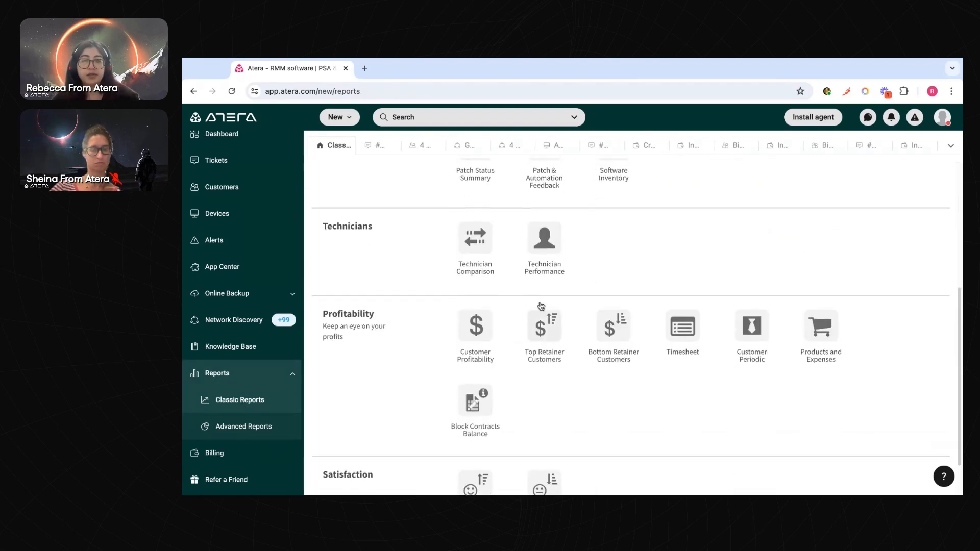
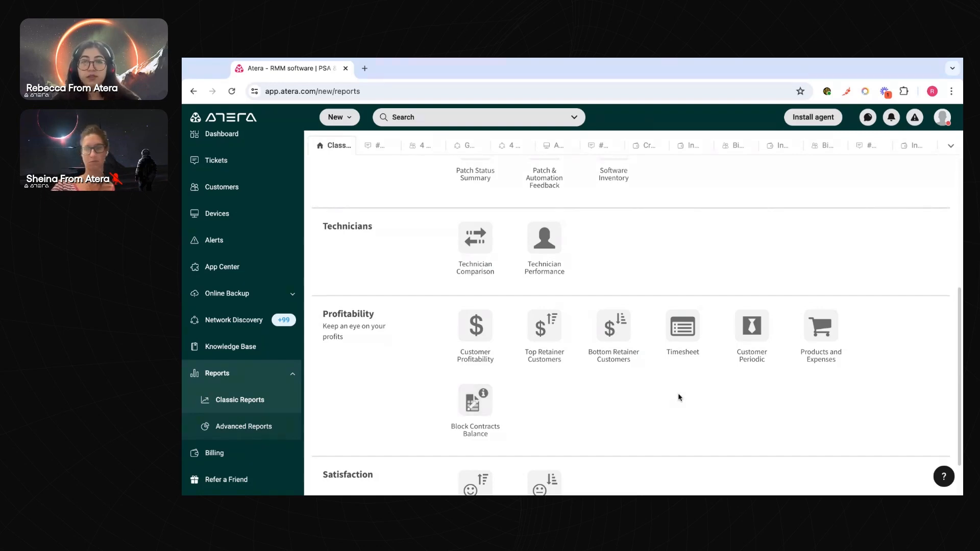
pyautogui.click(694, 334)
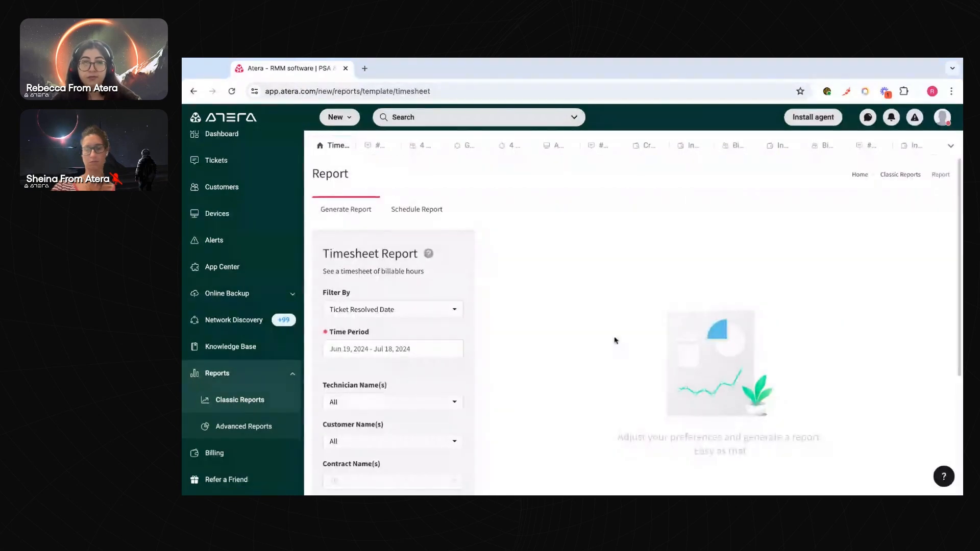
pyautogui.scroll(-2, 439, 306)
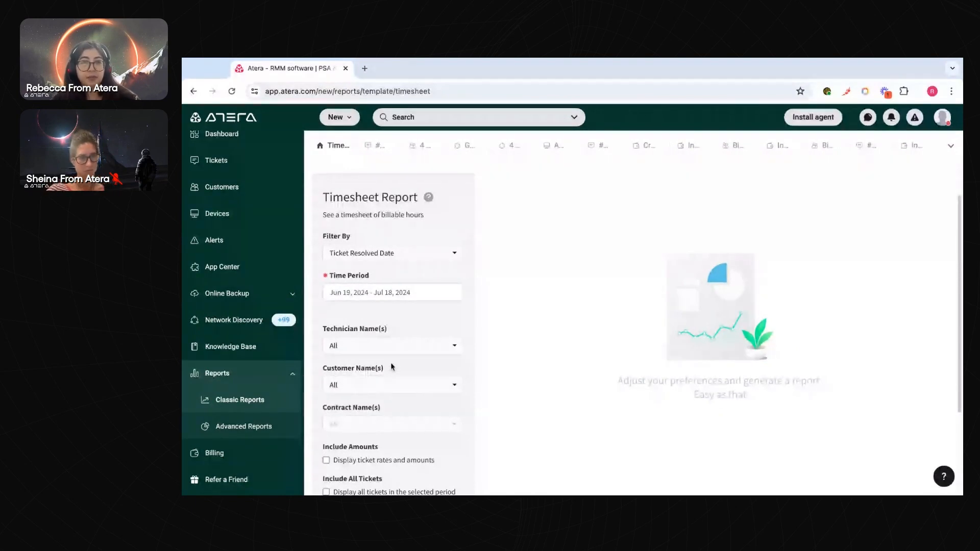
# Filter the timesheet report by Ticket Resolved Date and set its time period to Last 120 Days
pyautogui.click(433, 252)
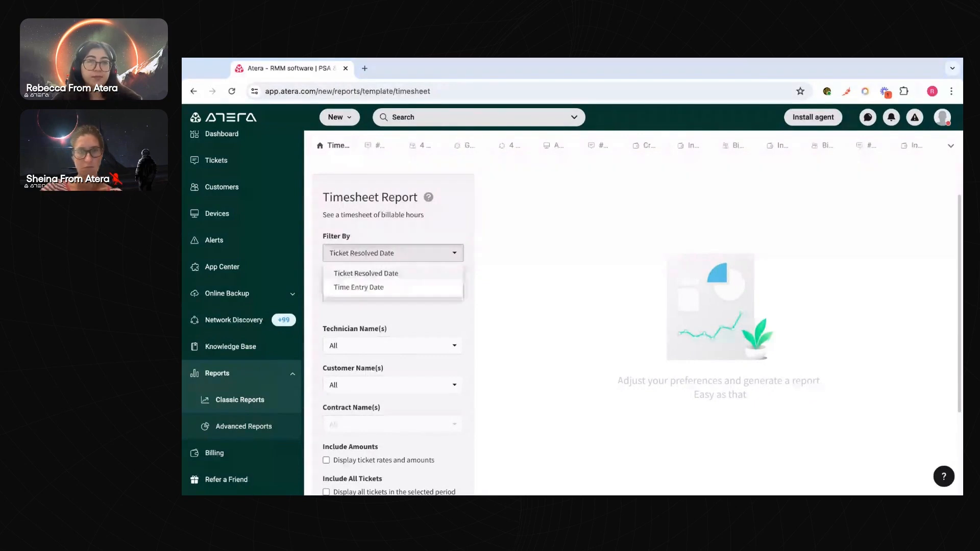
pyautogui.click(366, 273)
pyautogui.click(384, 293)
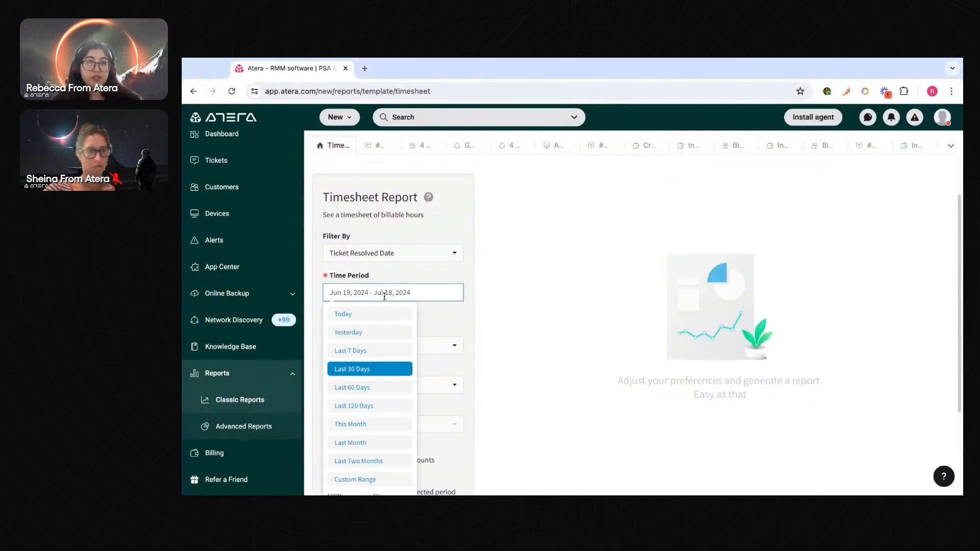
pyautogui.click(380, 408)
pyautogui.scroll(-2, 408, 318)
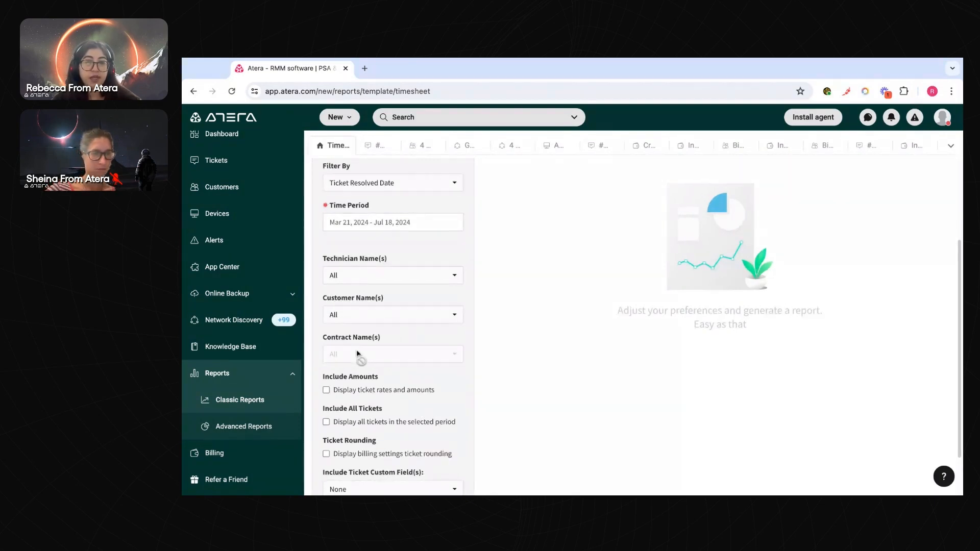
# Try the customer filter with 10AnotherTest, check its contract choices, and set the filter back to all customers
pyautogui.scroll(-1, 357, 353)
pyautogui.click(376, 258)
pyautogui.click(371, 316)
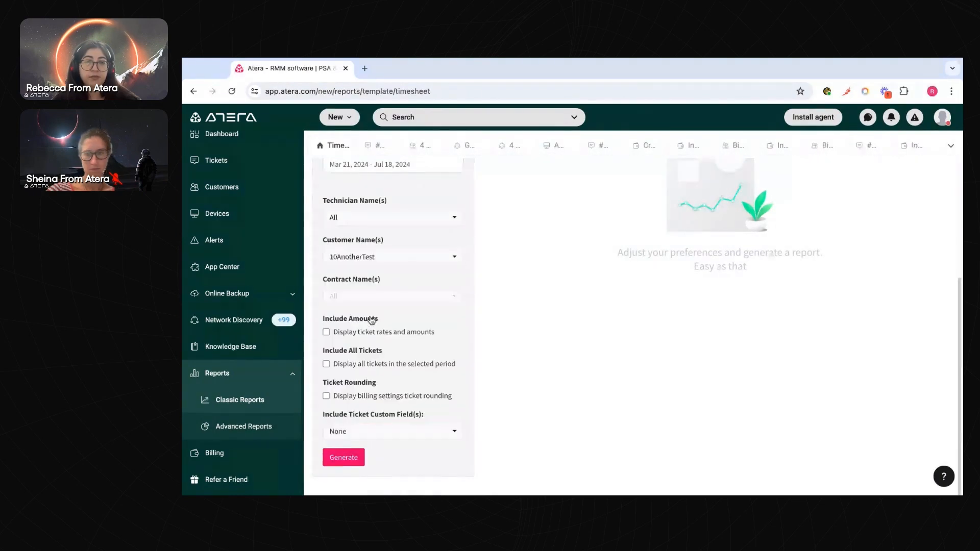
pyautogui.click(372, 296)
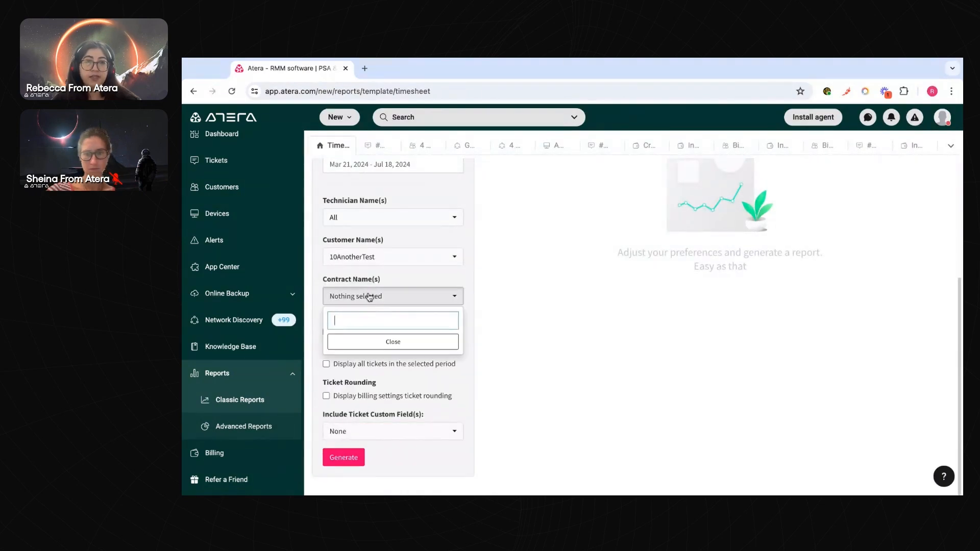
pyautogui.click(373, 260)
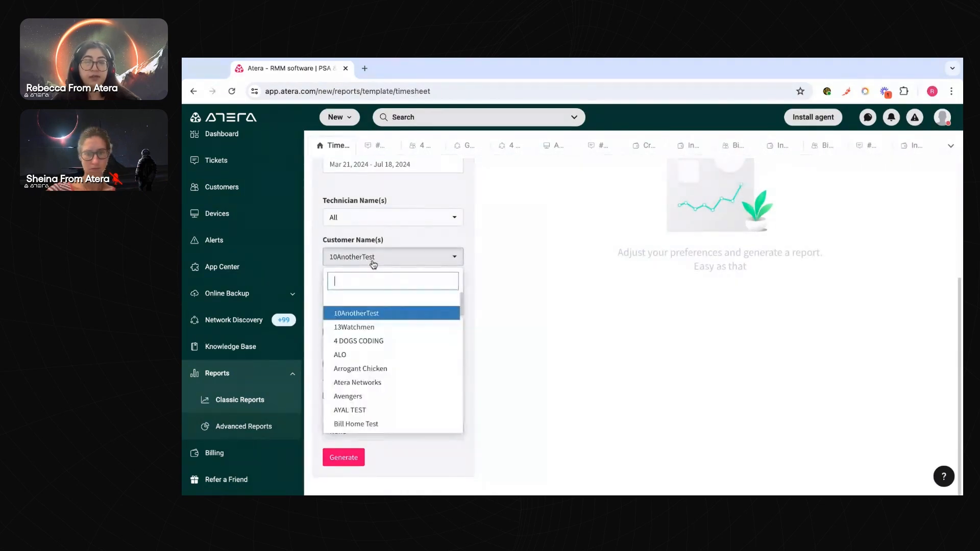
pyautogui.click(378, 298)
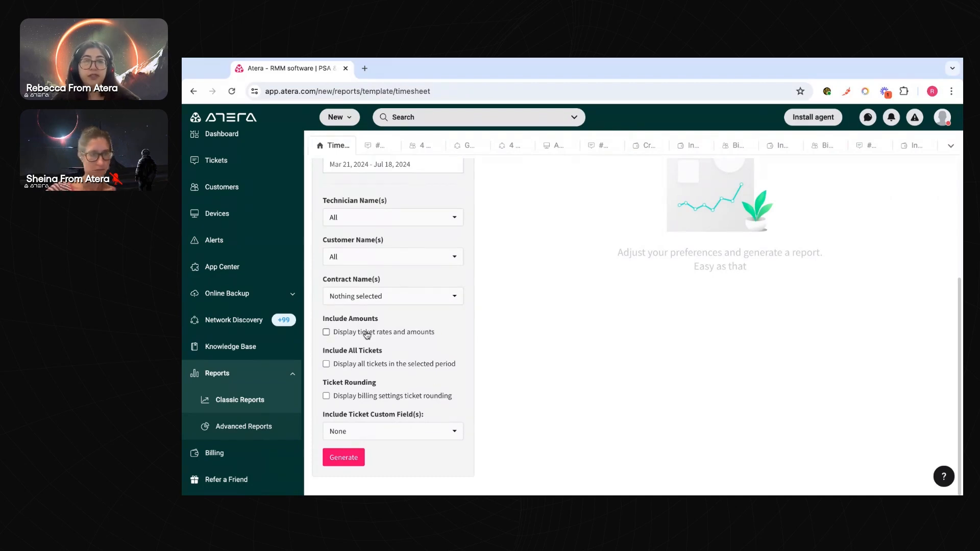
# Include ticket rates and amounts and all tickets in the selected period, and generate the timesheet report
pyautogui.click(402, 335)
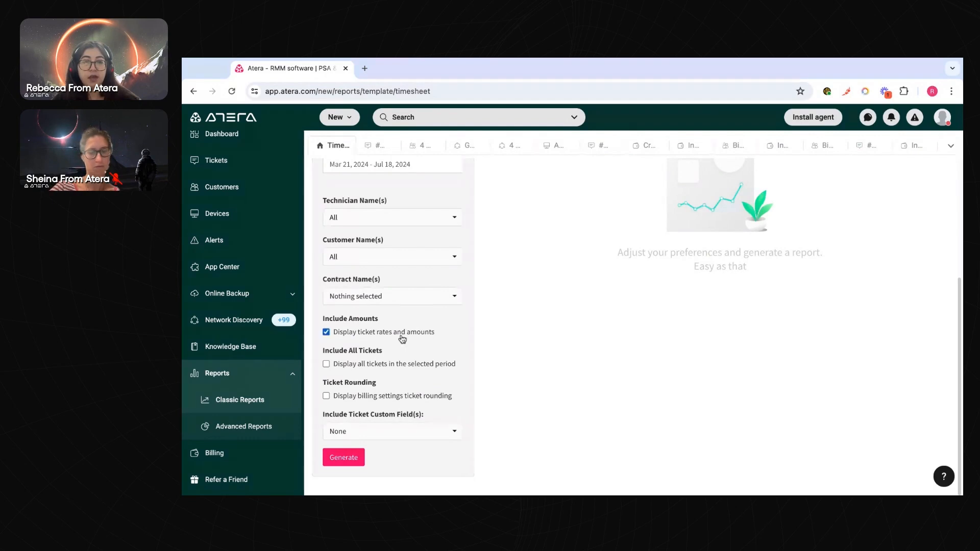
pyautogui.click(377, 365)
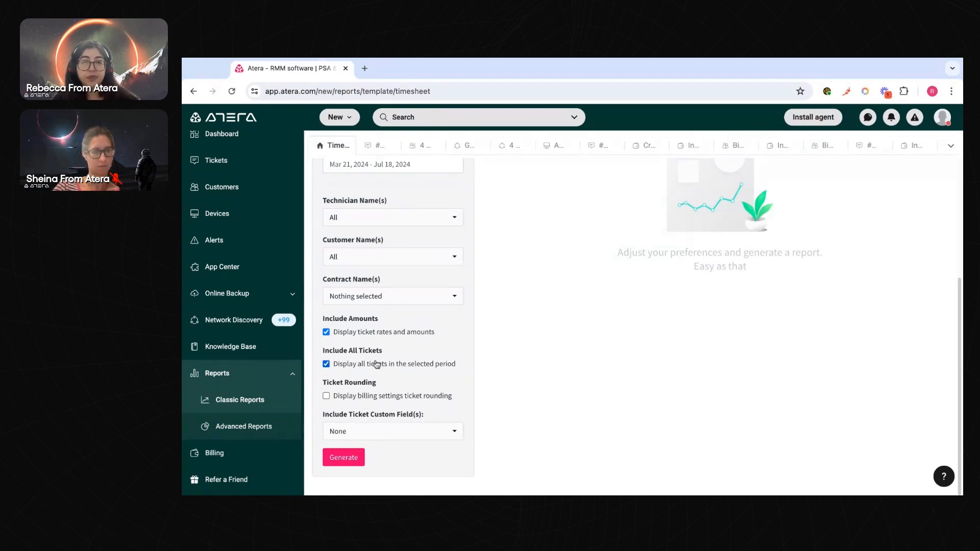
pyautogui.click(344, 469)
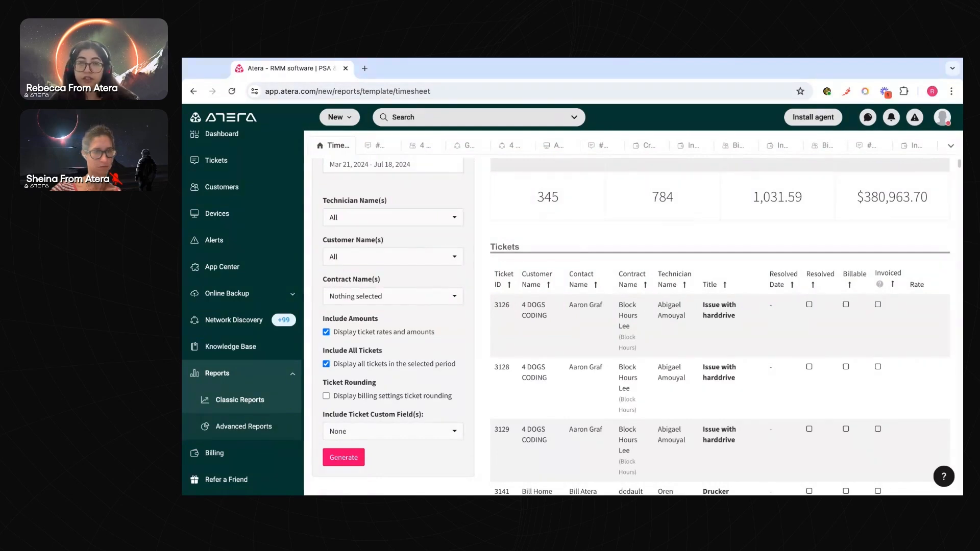
# Review the summary of the generated timesheet report and view its export formats without exporting
pyautogui.scroll(3, 669, 399)
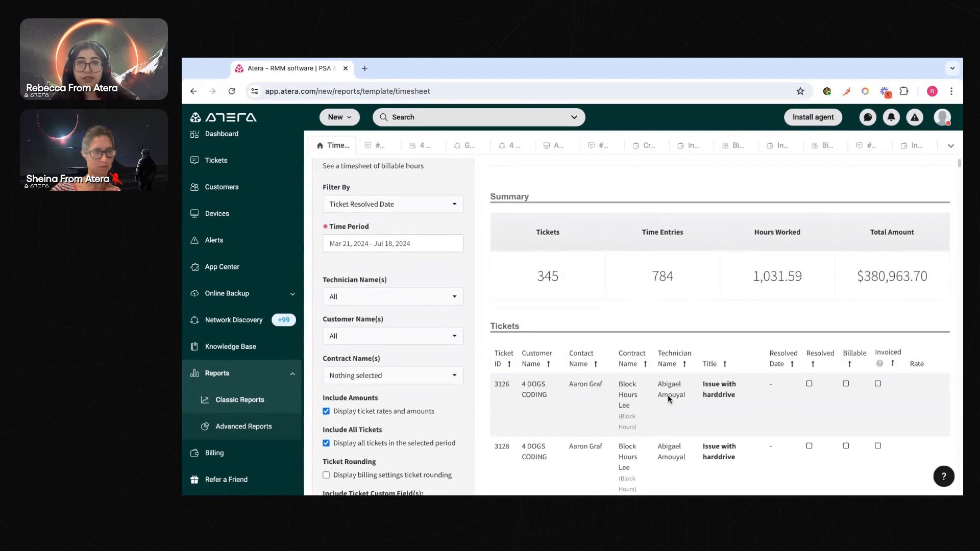
pyautogui.scroll(1, 631, 331)
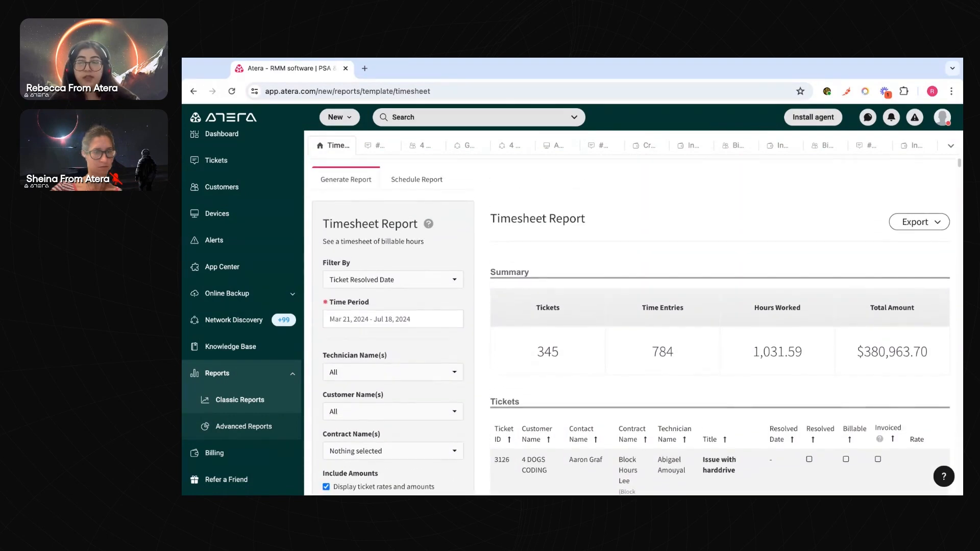
pyautogui.click(920, 228)
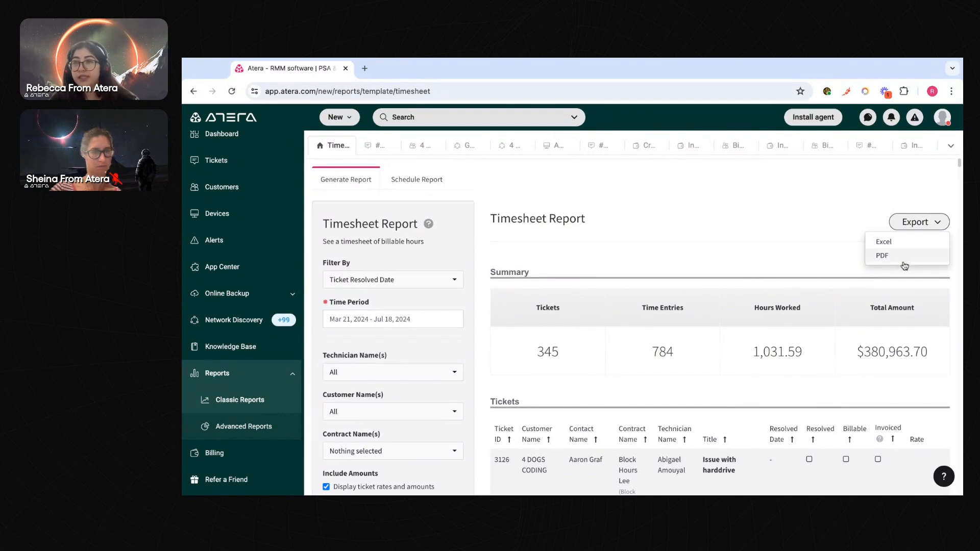
pyautogui.click(798, 240)
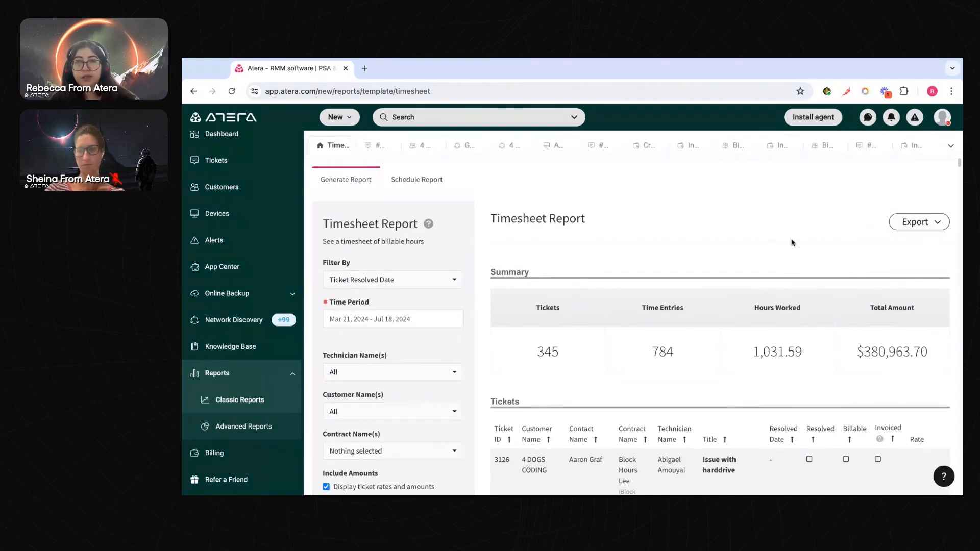
# Start a schedule for the timesheet report with the description Billing Webinar, keeping the current report filters
pyautogui.click(421, 184)
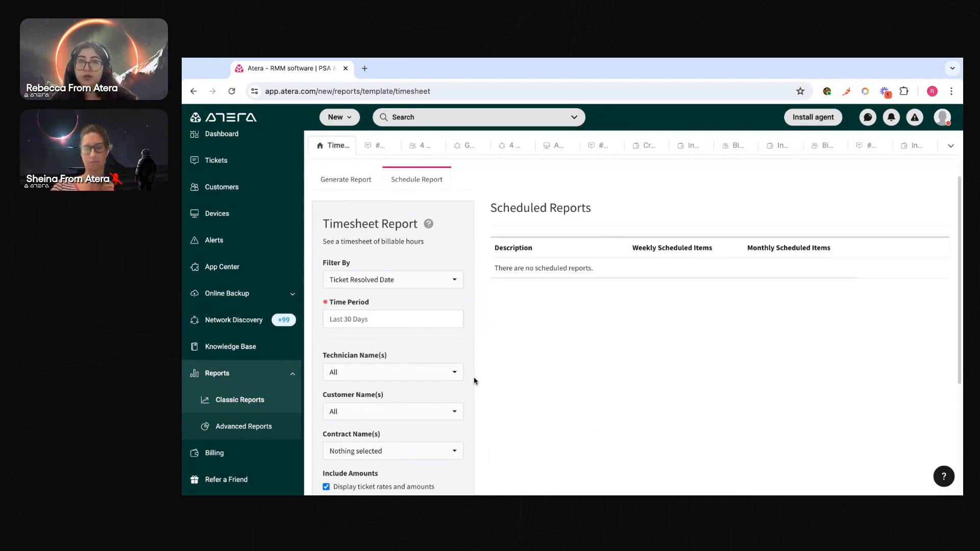
pyautogui.scroll(-2, 474, 380)
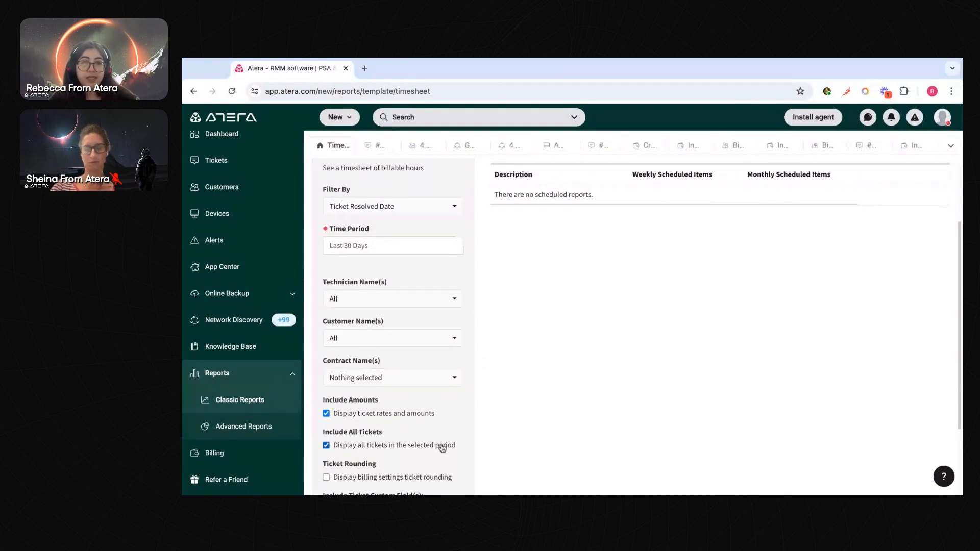
pyautogui.scroll(-2, 439, 444)
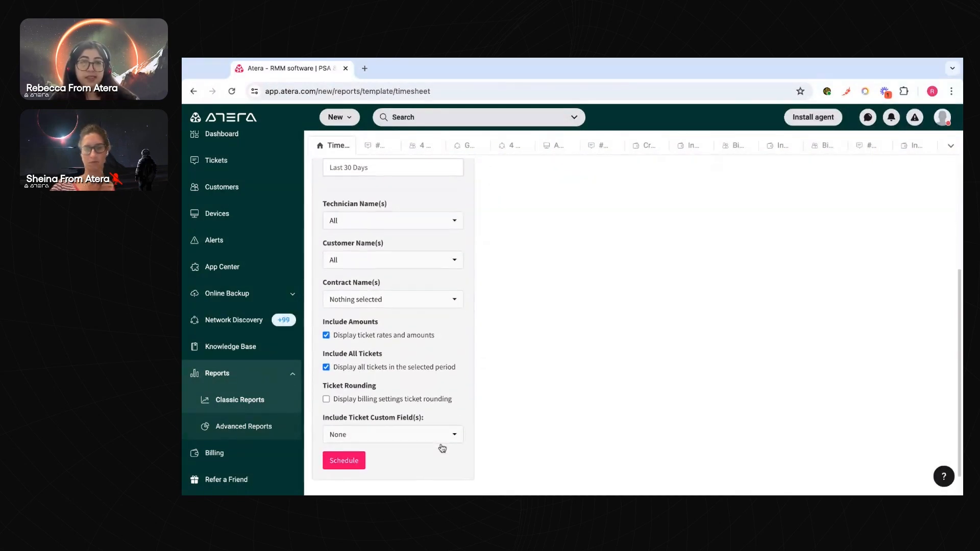
pyautogui.click(351, 461)
pyautogui.click(552, 246)
pyautogui.write('Billing Webinar')
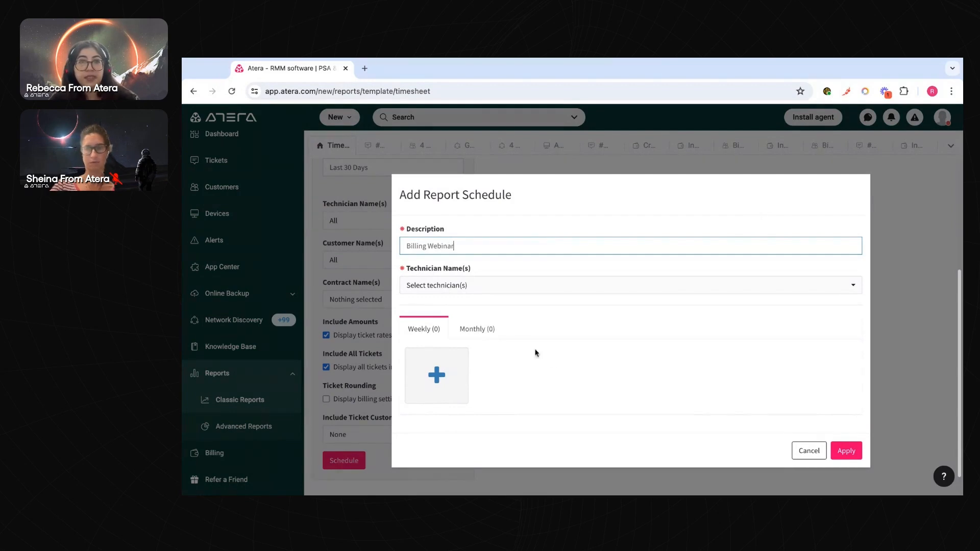
# Select the first three technicians in the list for the report schedule
pyautogui.click(536, 293)
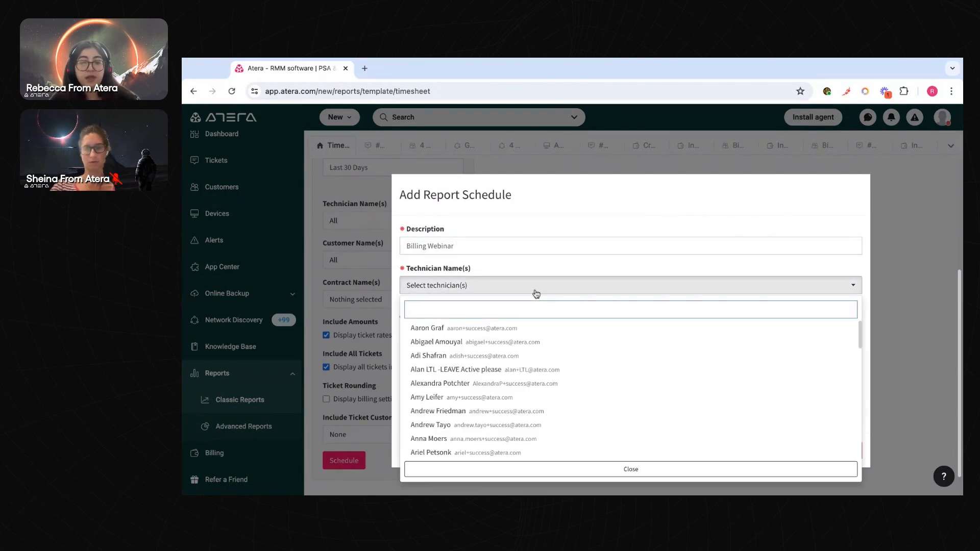
pyautogui.click(540, 289)
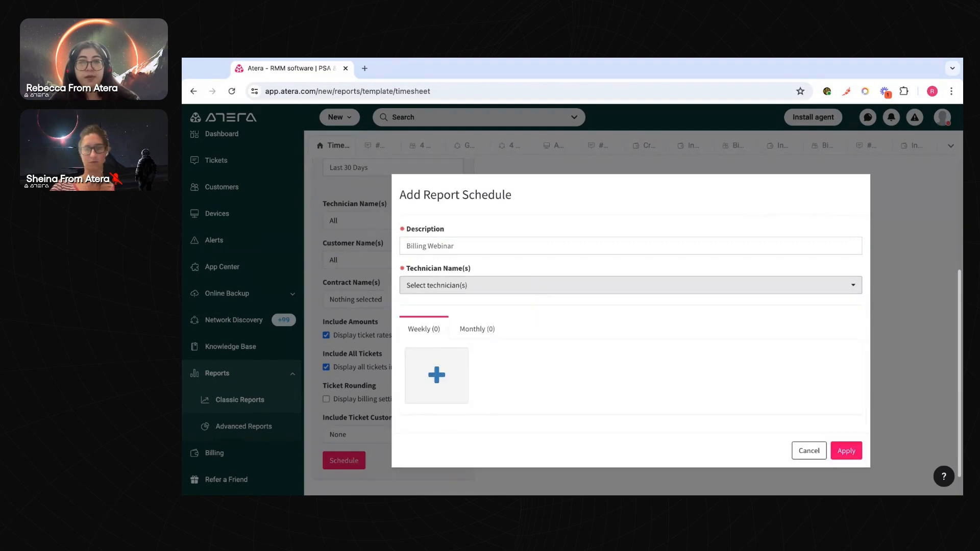
pyautogui.click(523, 286)
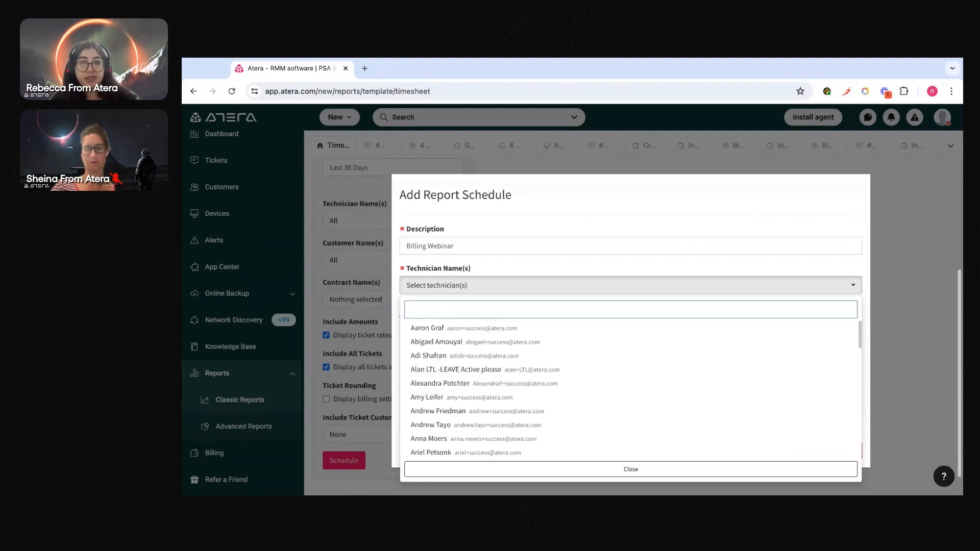
pyautogui.click(522, 333)
pyautogui.click(510, 343)
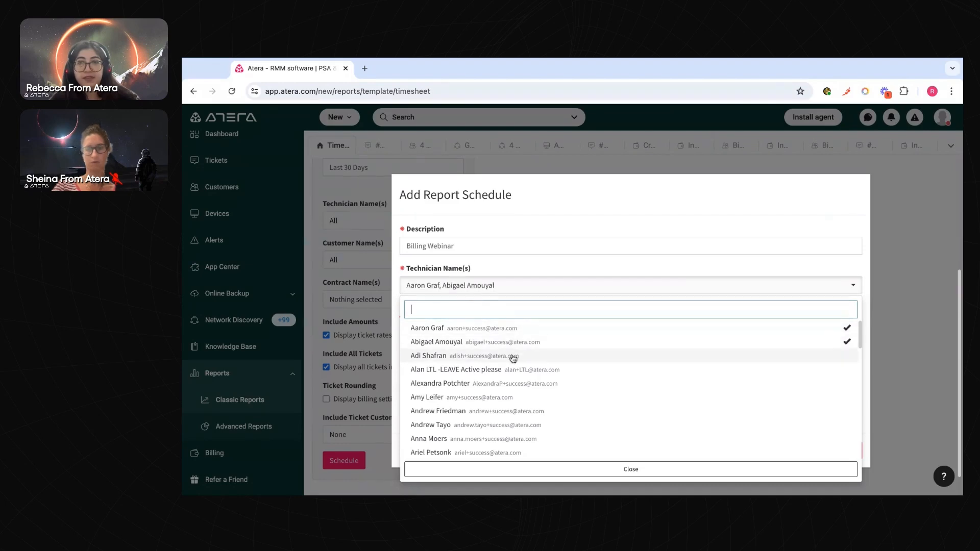
pyautogui.click(512, 357)
pyautogui.click(618, 214)
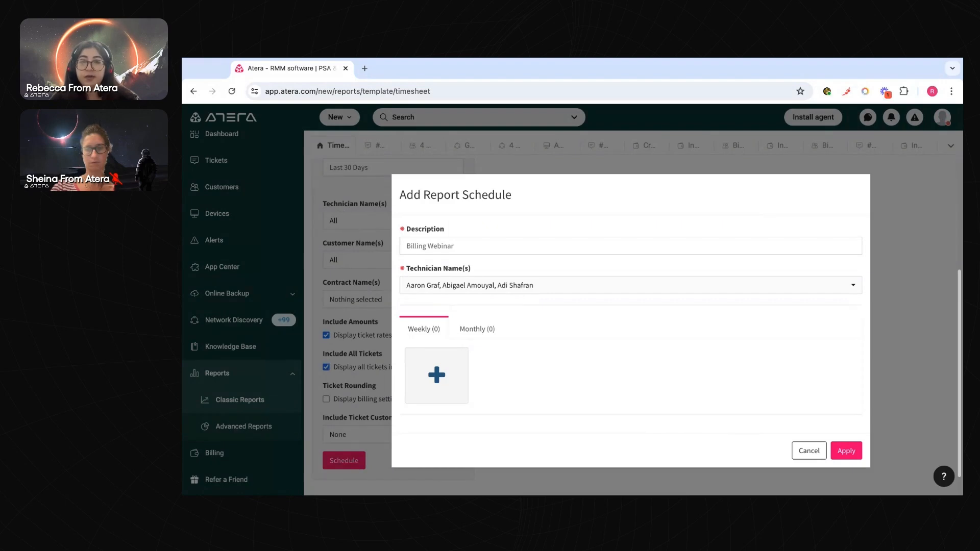
# Add a weekly schedule for Wednesday at 10:00 with the frequency Twice a month, and save the report schedule
pyautogui.click(445, 385)
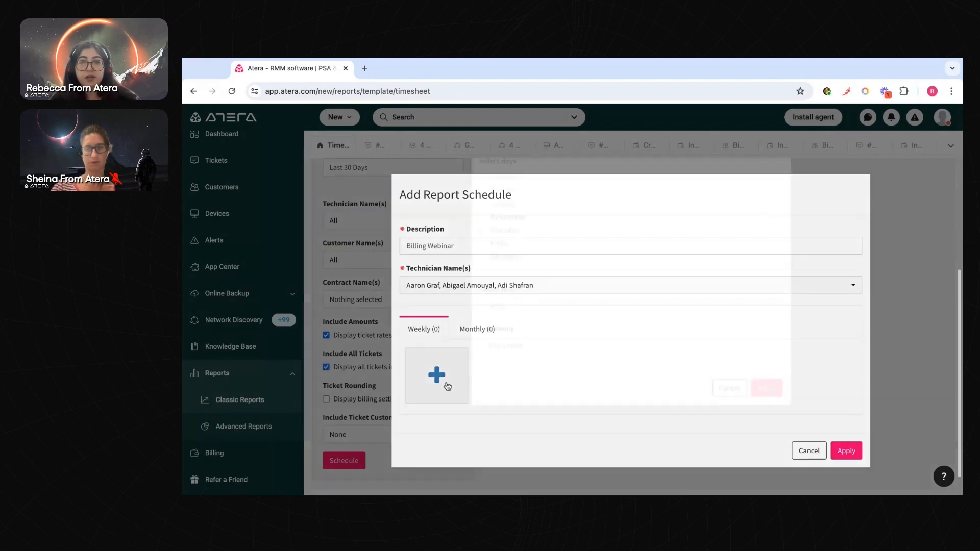
pyautogui.click(500, 284)
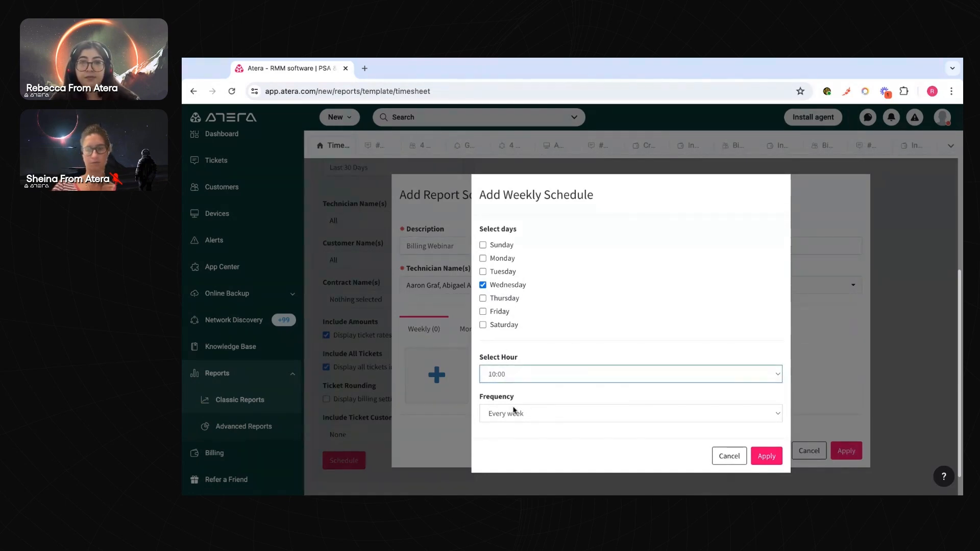
pyautogui.click(515, 414)
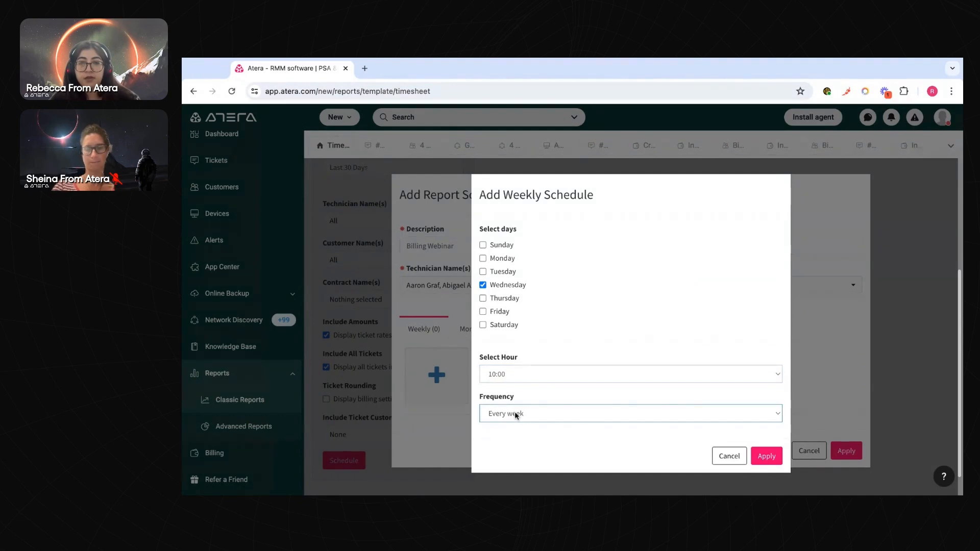
pyautogui.click(516, 424)
pyautogui.click(759, 454)
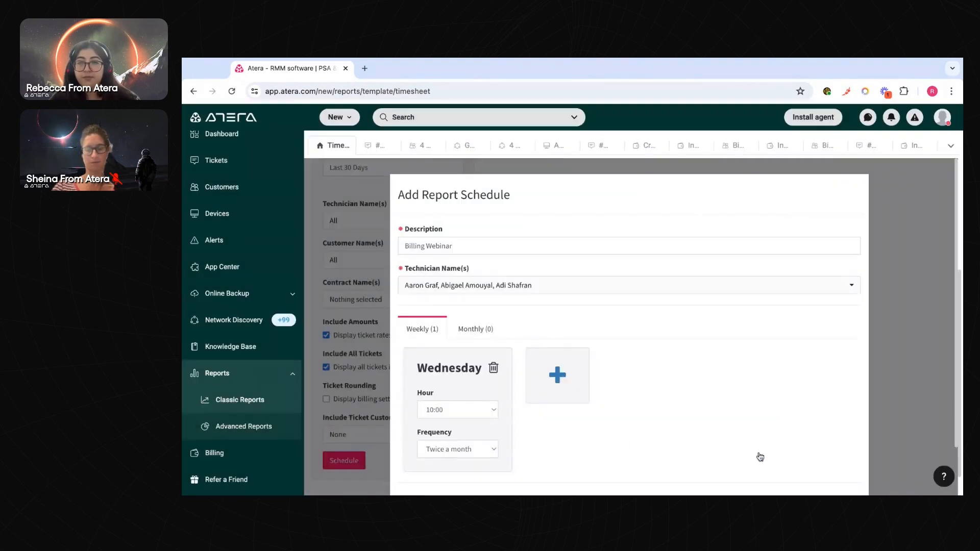
pyautogui.scroll(-1, 629, 422)
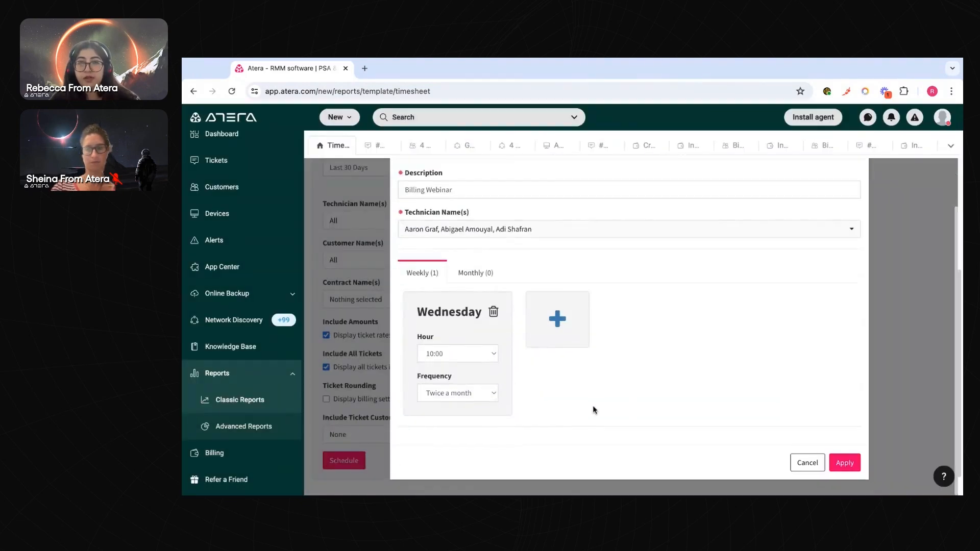
pyautogui.click(849, 470)
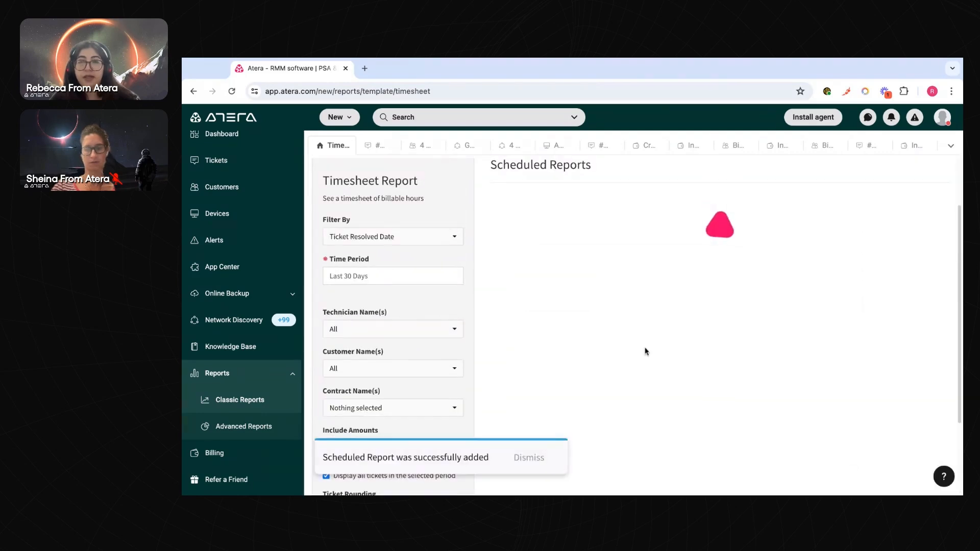
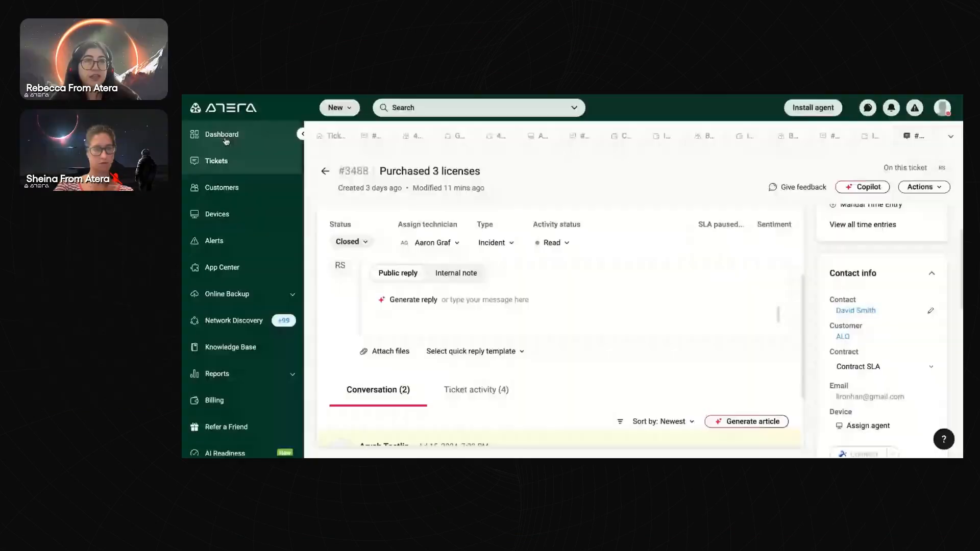
# Open the Ideas and Feedback forum from the dashboard's help resources, and return to the Atera dashboard
pyautogui.click(226, 141)
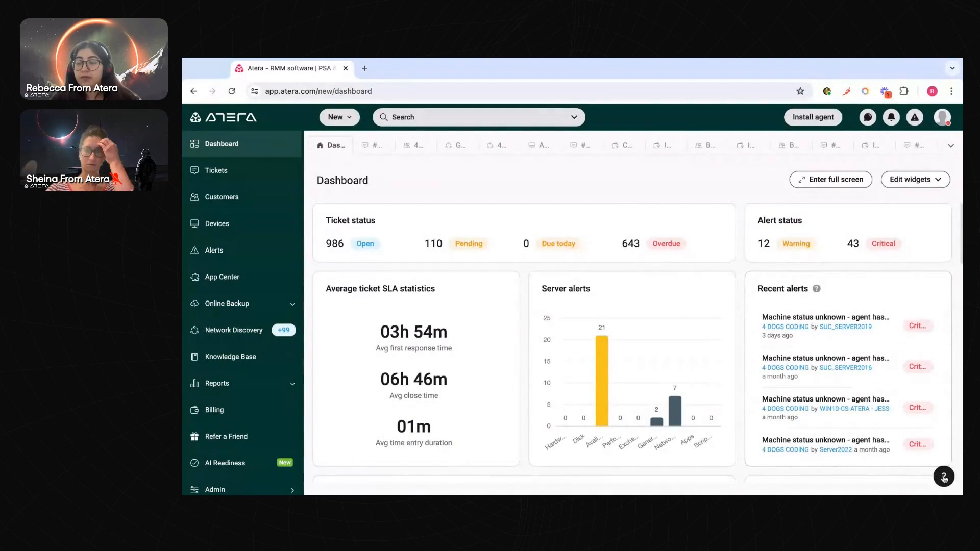
pyautogui.click(945, 477)
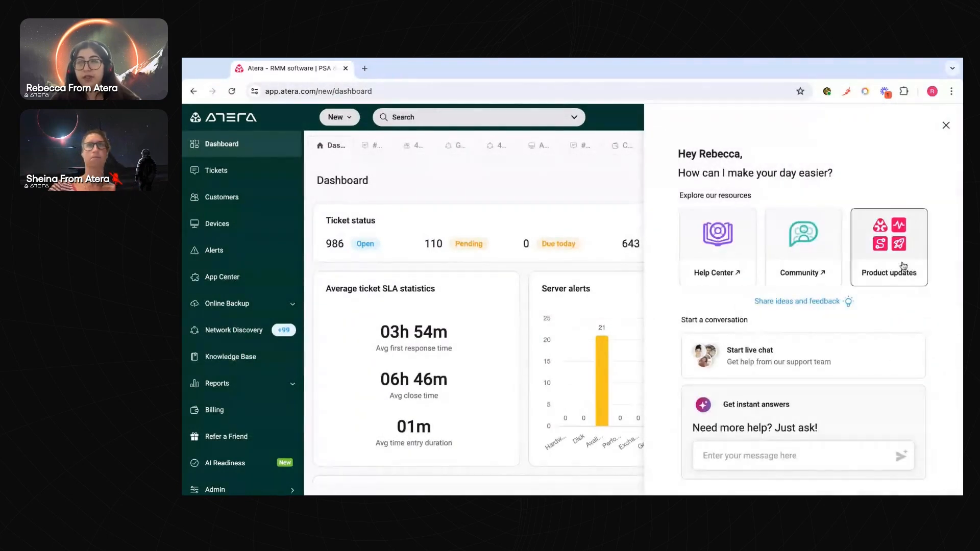
pyautogui.click(793, 301)
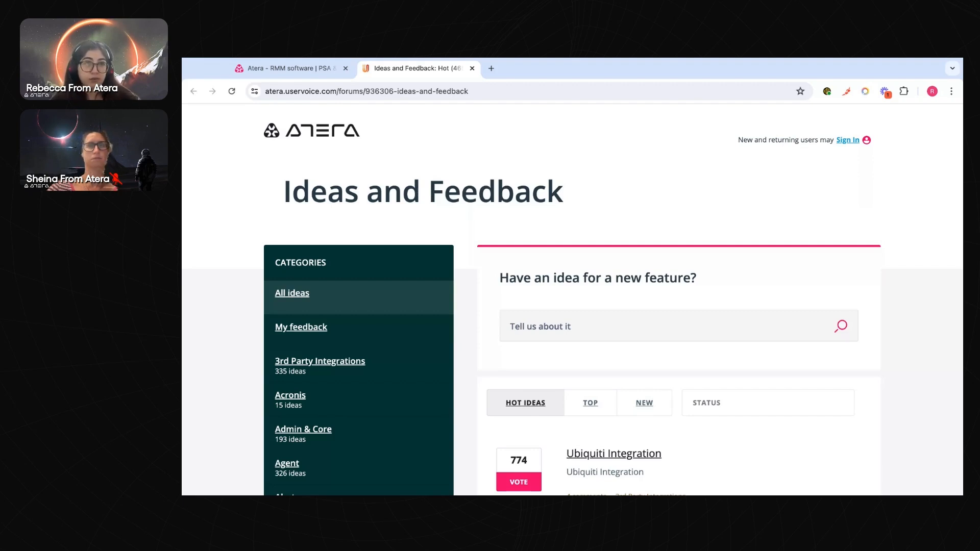
pyautogui.click(293, 68)
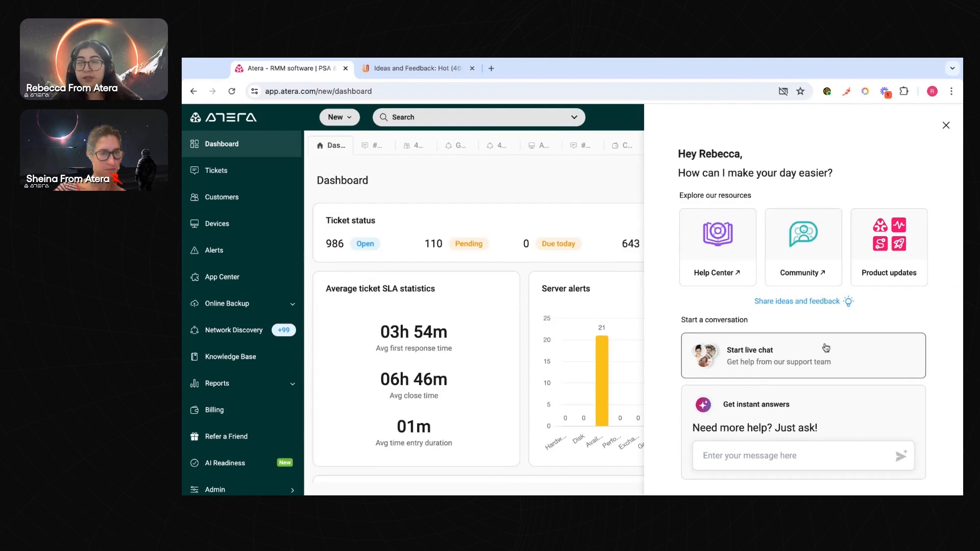
# Search the Help Center for billing and open the Billing module overview article
pyautogui.click(724, 258)
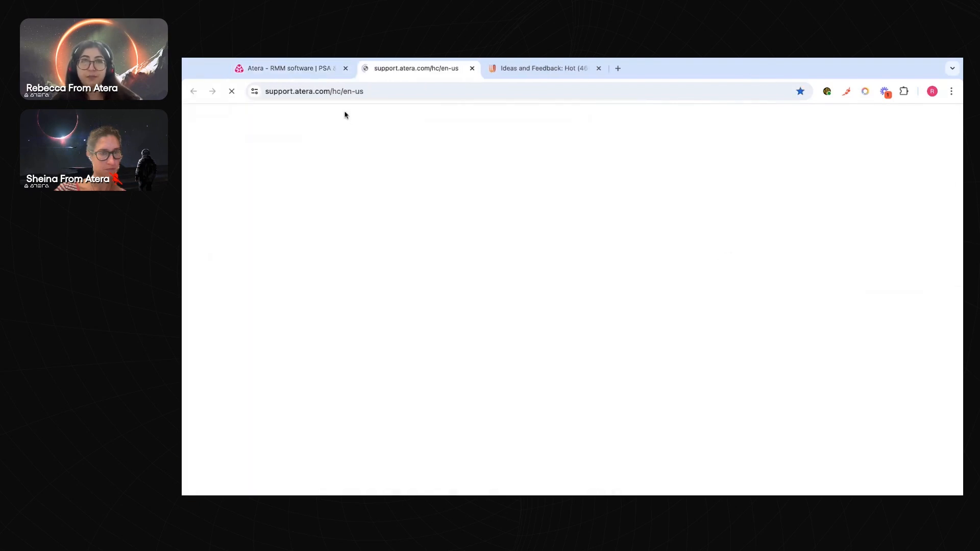
pyautogui.click(497, 263)
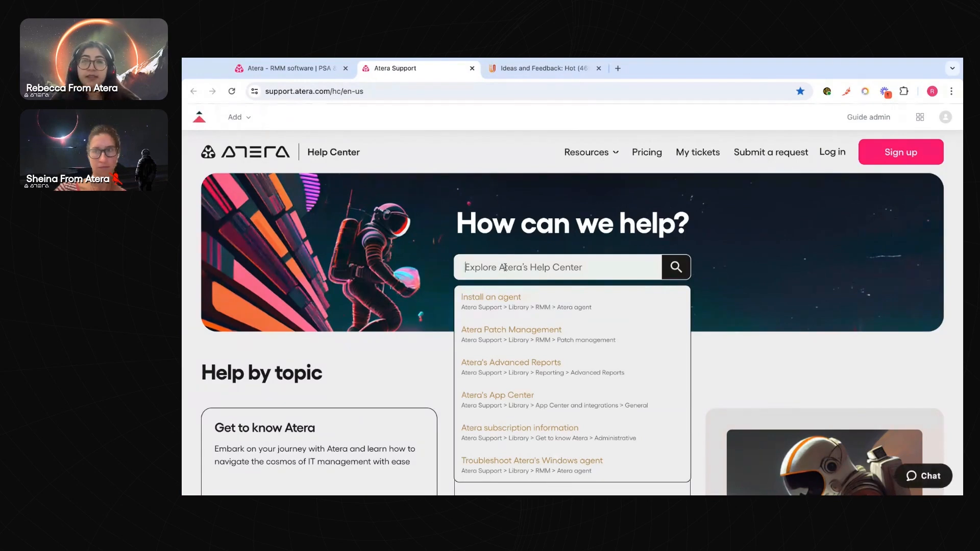
pyautogui.write('p')
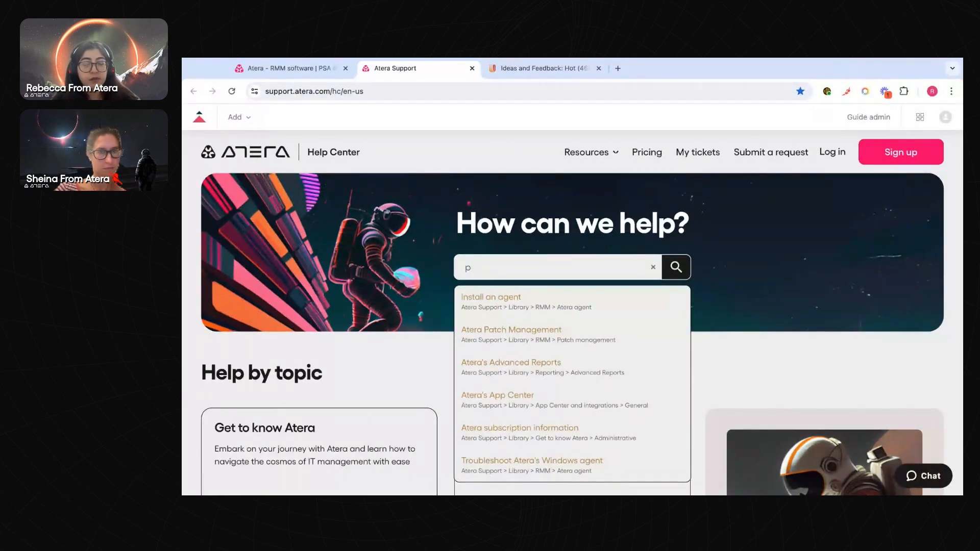
pyautogui.press('BackSpace')
pyautogui.write('billing')
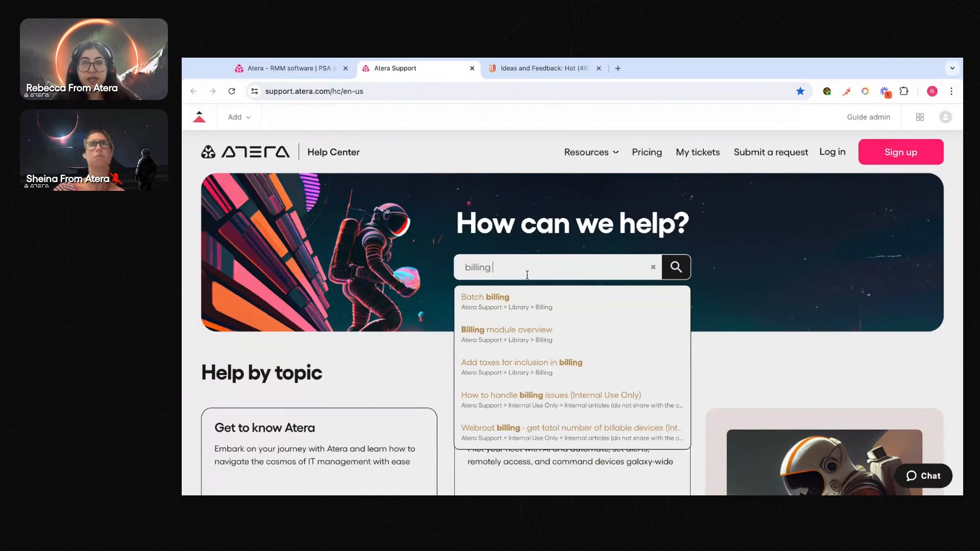
pyautogui.click(522, 337)
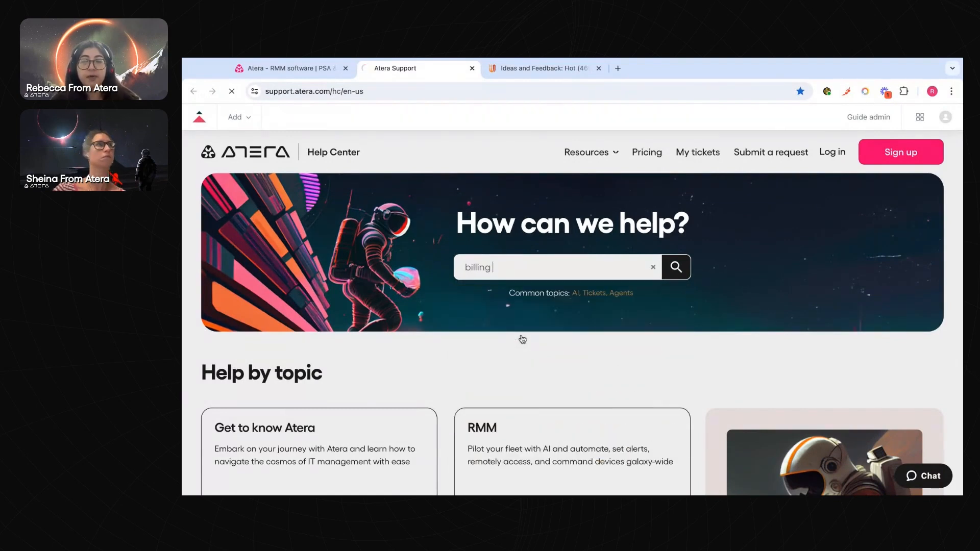
# Review the Billing Concepts section, open the linked QuickBooks Online sync article, and return to the billing overview
pyautogui.scroll(-2, 522, 340)
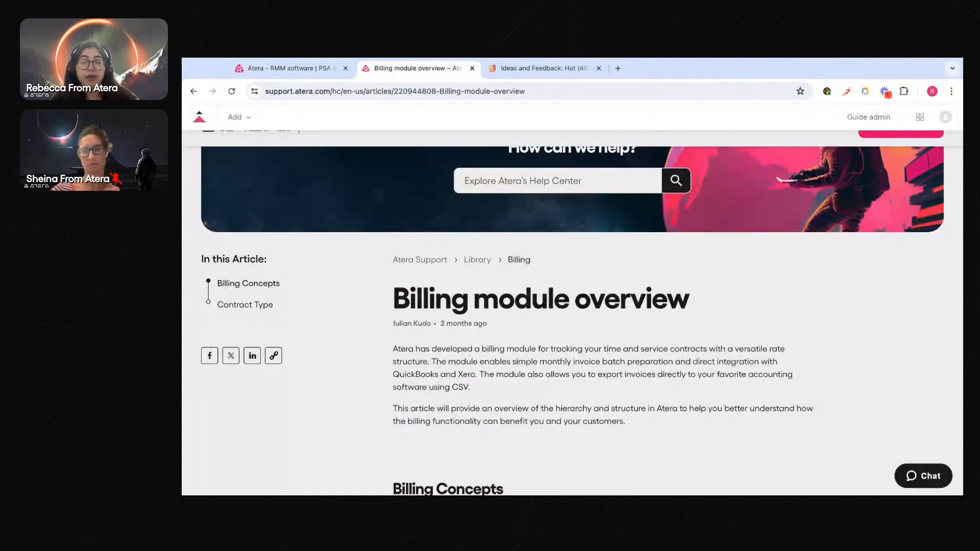
pyautogui.scroll(-3, 572, 326)
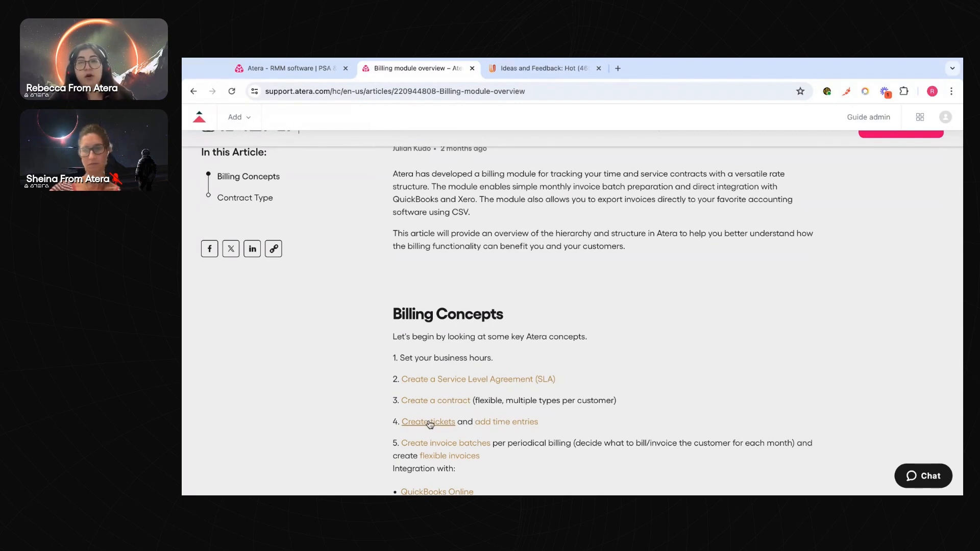
pyautogui.scroll(-3, 429, 424)
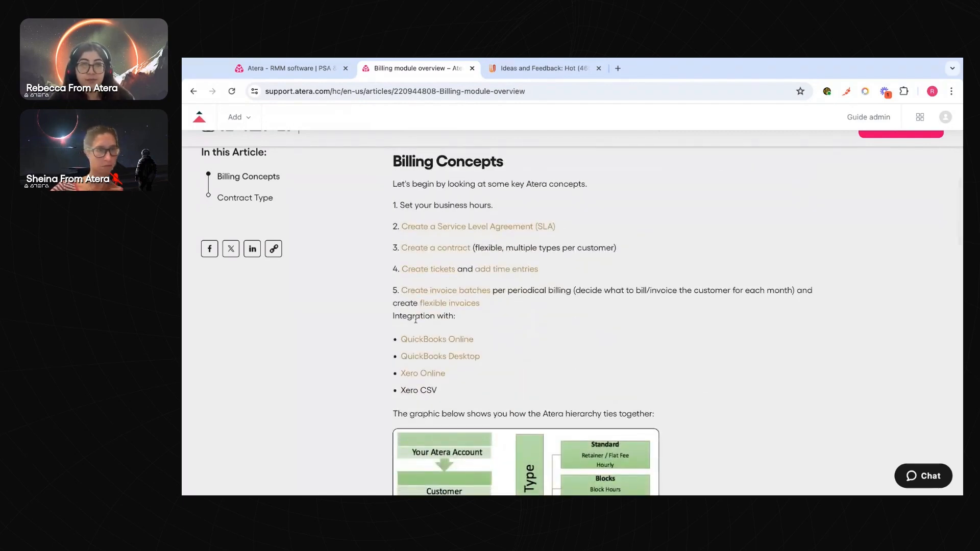
pyautogui.click(438, 340)
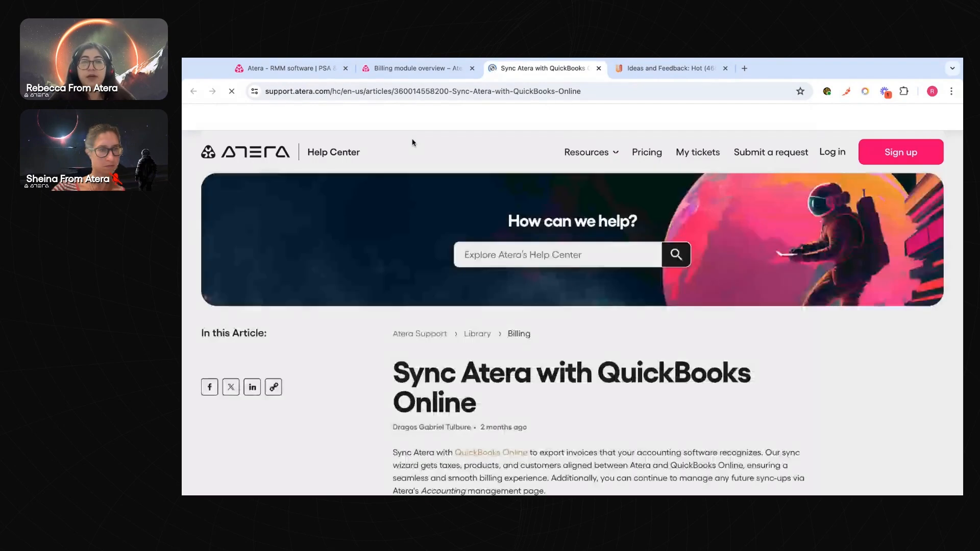
pyautogui.click(396, 72)
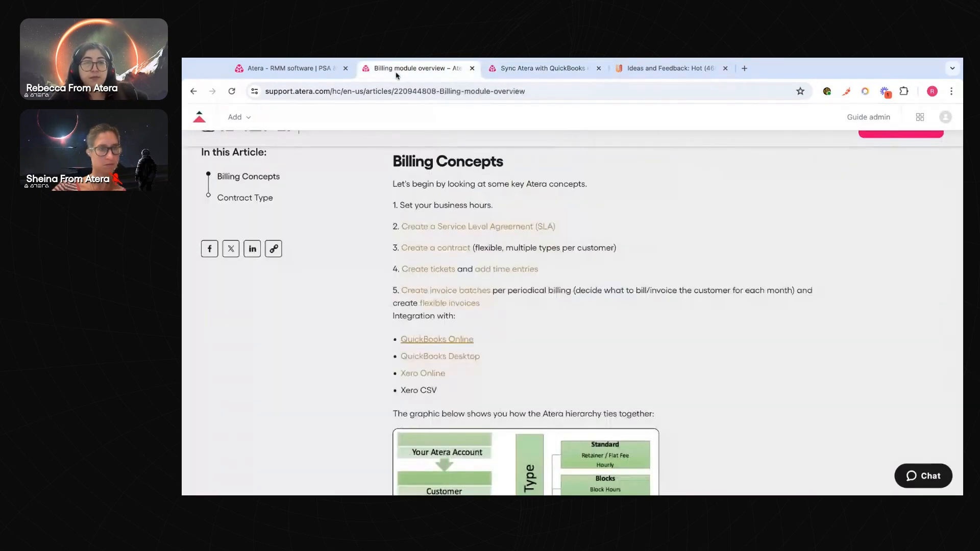
# Open Atera's IT Community from the dashboard's help resources, and return to the dashboard
pyautogui.click(294, 71)
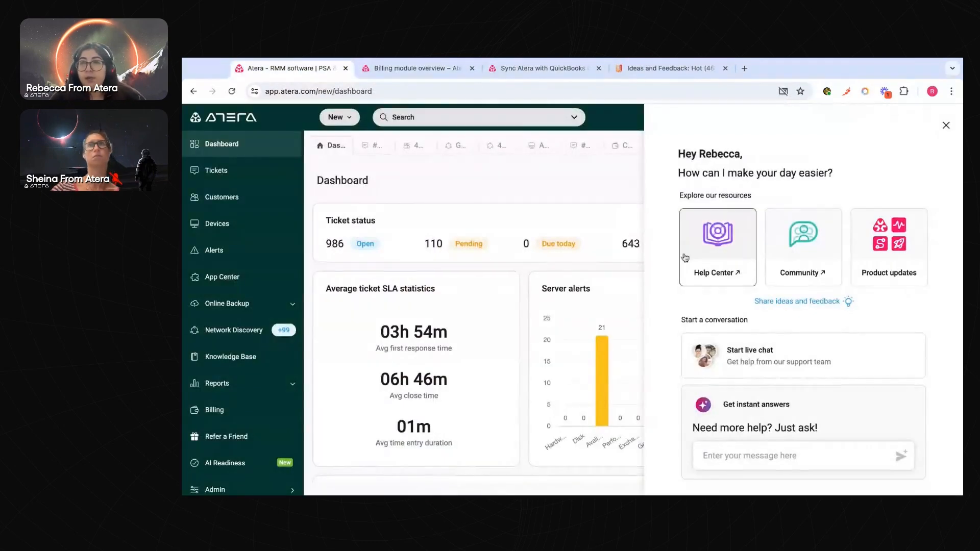
pyautogui.click(810, 236)
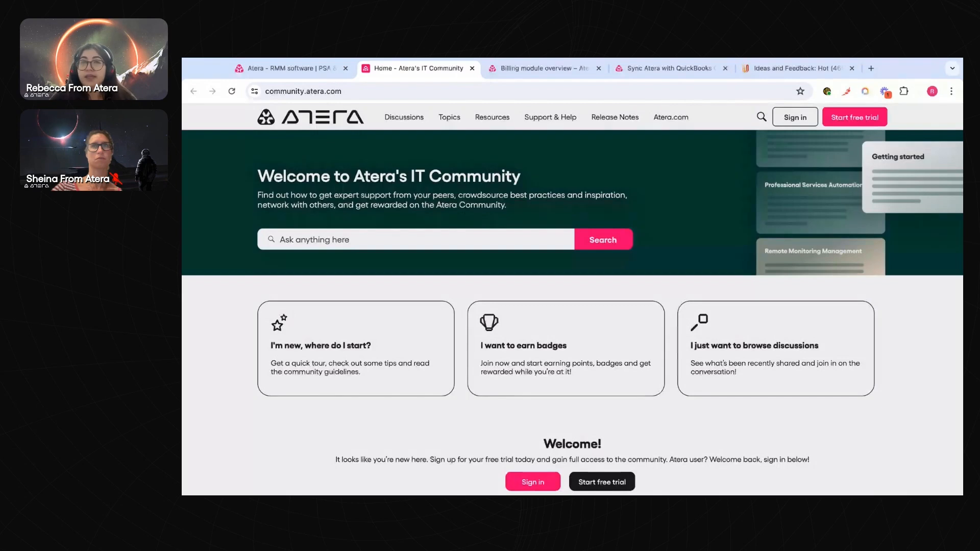
pyautogui.click(287, 66)
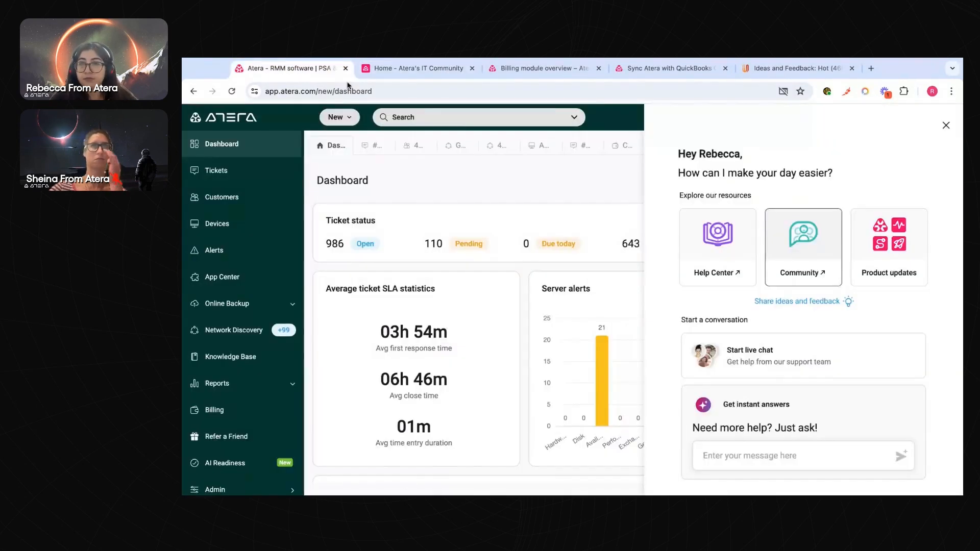
# Open Atera's roadmap from the product updates and look over its Planned, Coming Soon and Released columns
pyautogui.click(896, 250)
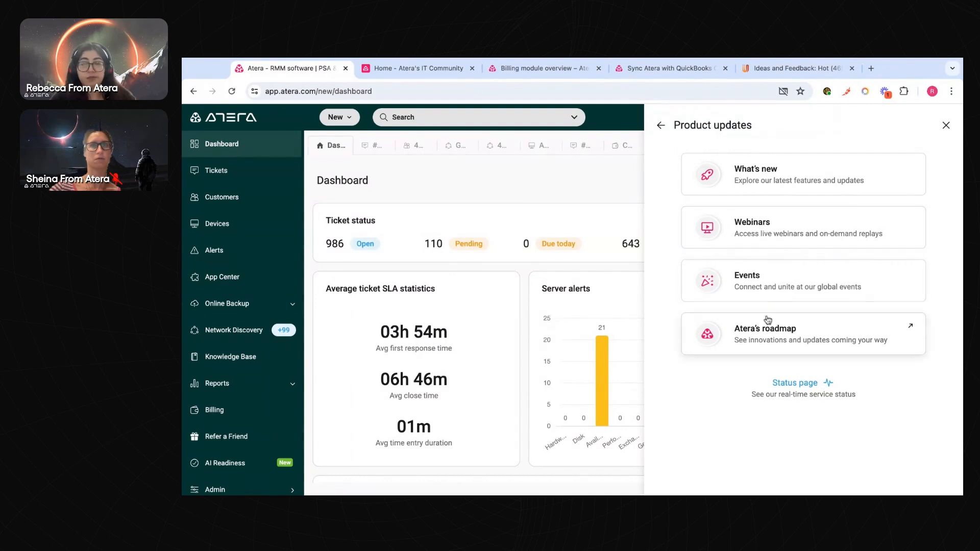
pyautogui.click(799, 335)
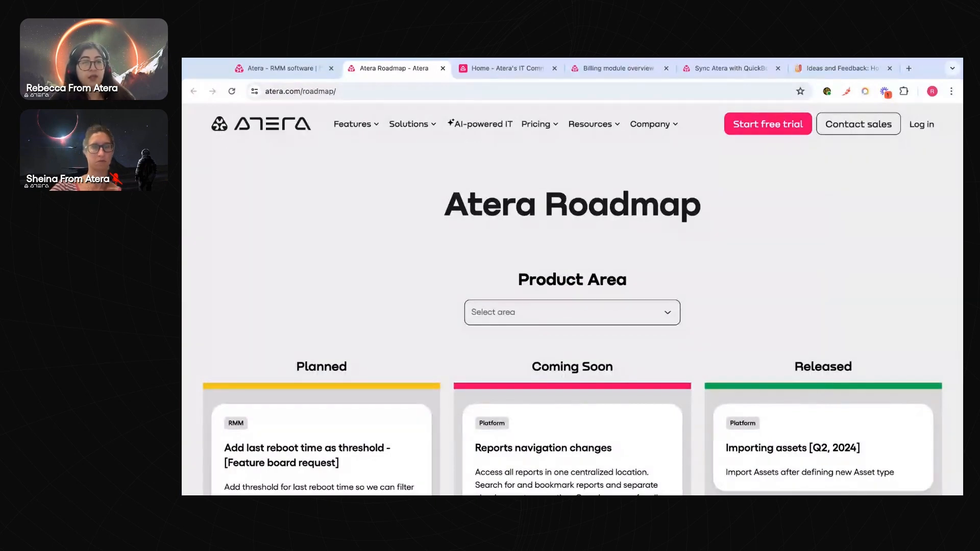
pyautogui.scroll(-2, 846, 376)
pyautogui.scroll(-2, 857, 352)
pyautogui.scroll(2, 857, 353)
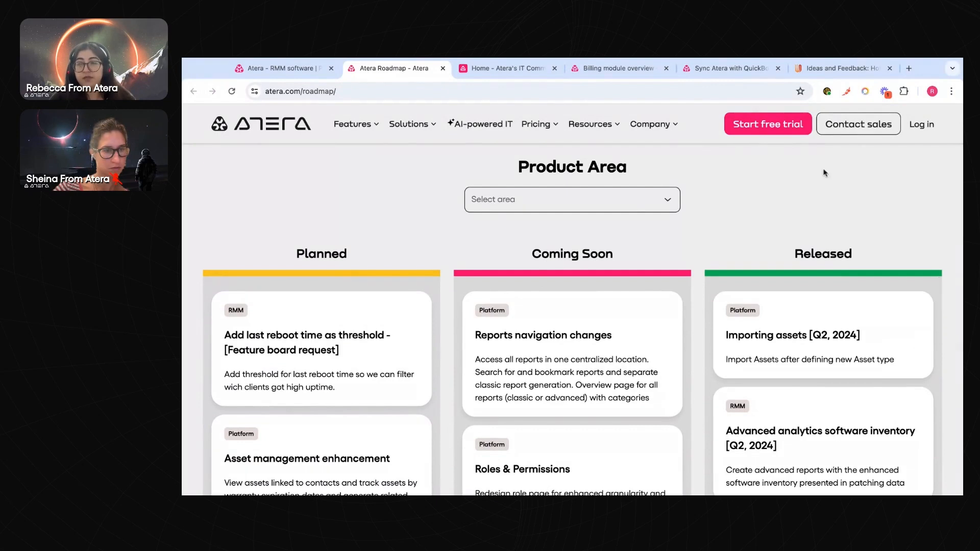
# View the details of the released Importing assets [Q2, 2024] roadmap item, and close them
pyautogui.click(801, 363)
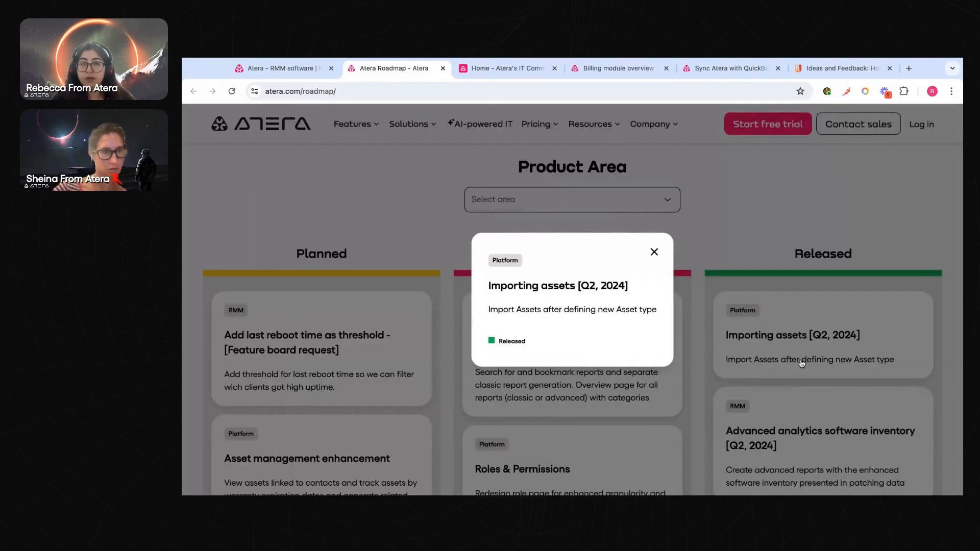
pyautogui.click(656, 255)
pyautogui.scroll(-1, 646, 266)
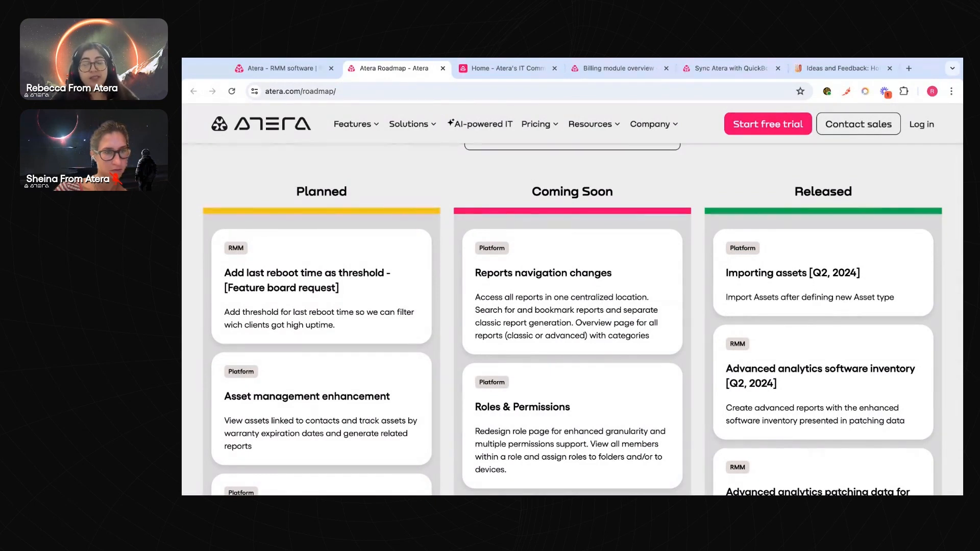
pyautogui.scroll(2, 565, 265)
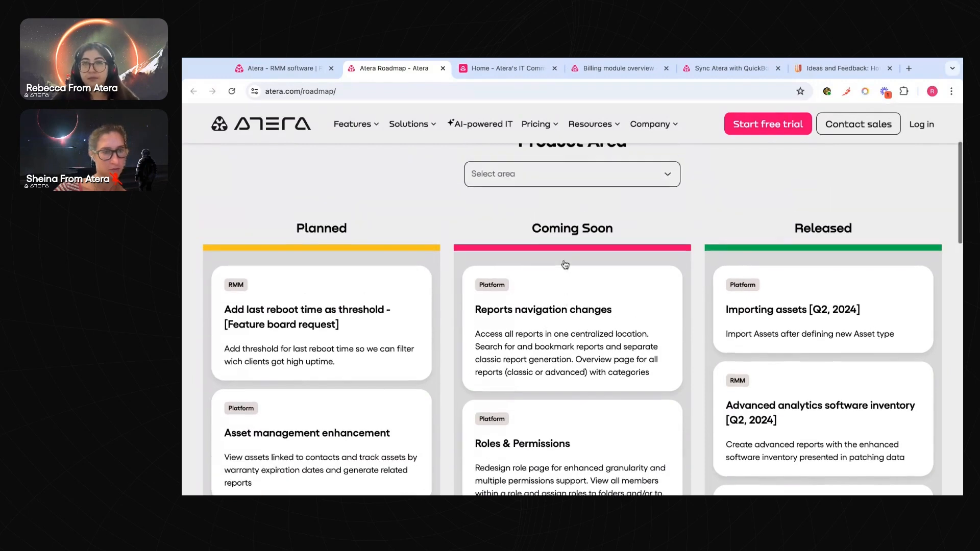
# Filter the roadmap by the PSA product area and review the planned and released items
pyautogui.click(565, 247)
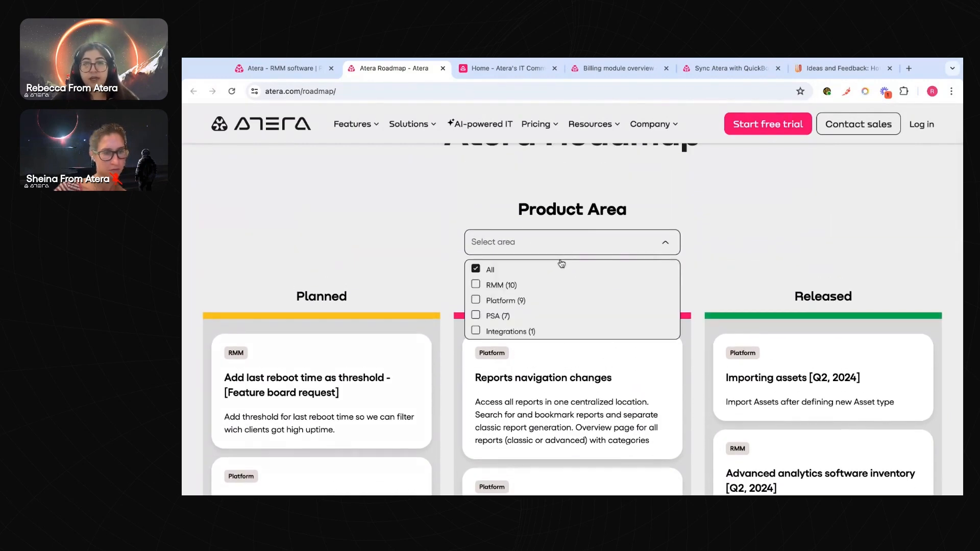
pyautogui.scroll(-1, 545, 293)
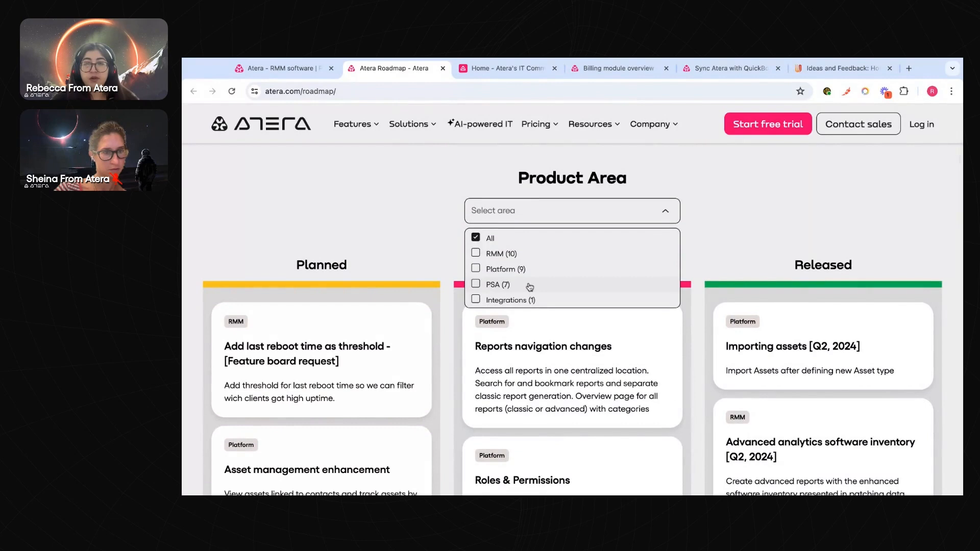
pyautogui.click(529, 287)
pyautogui.click(342, 193)
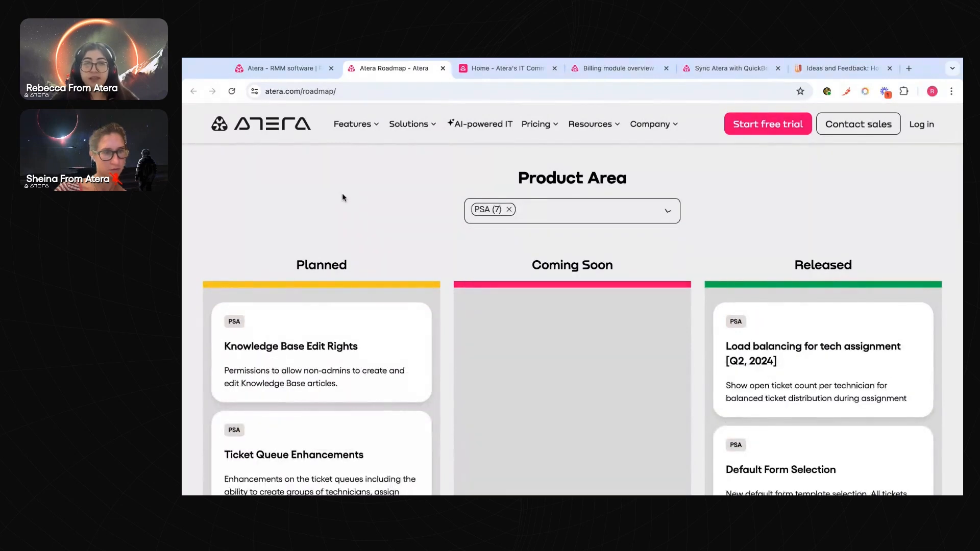
pyautogui.scroll(-2, 654, 463)
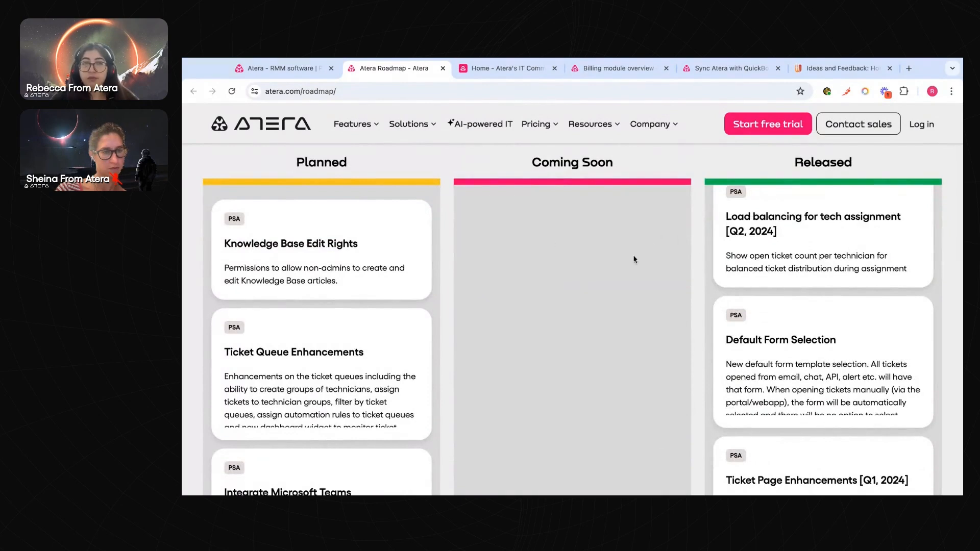
# Clear the PSA filter from the roadmap and return to the product updates in the Atera dashboard
pyautogui.scroll(3, 634, 259)
pyautogui.click(511, 259)
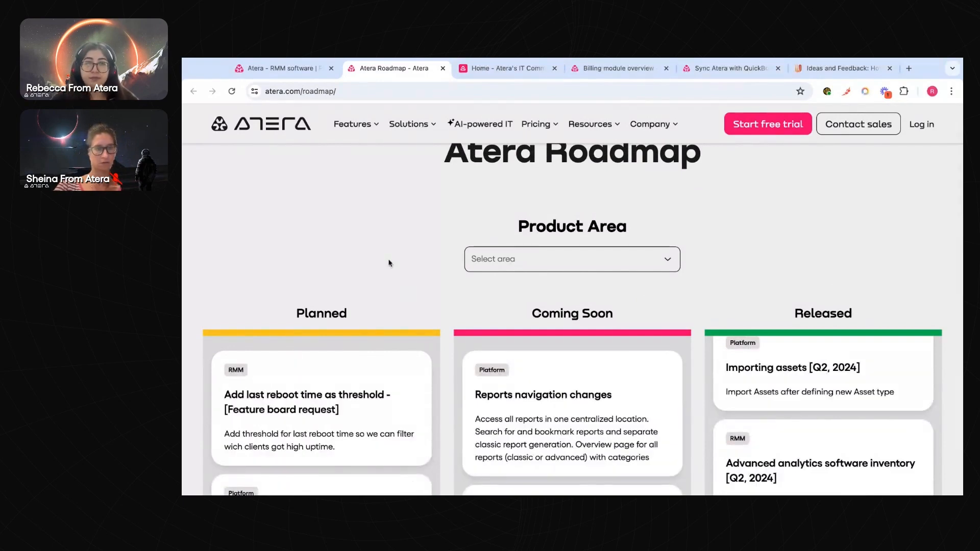
pyautogui.click(264, 73)
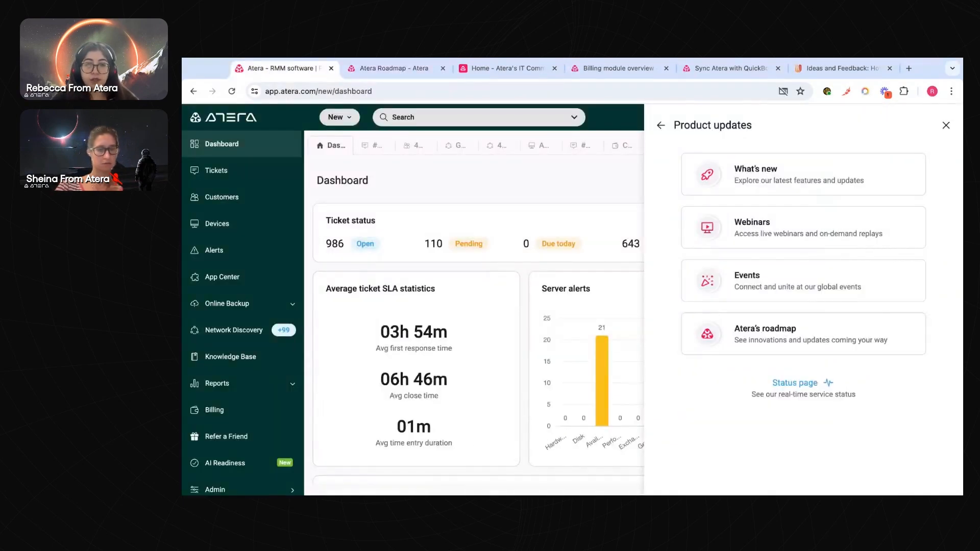